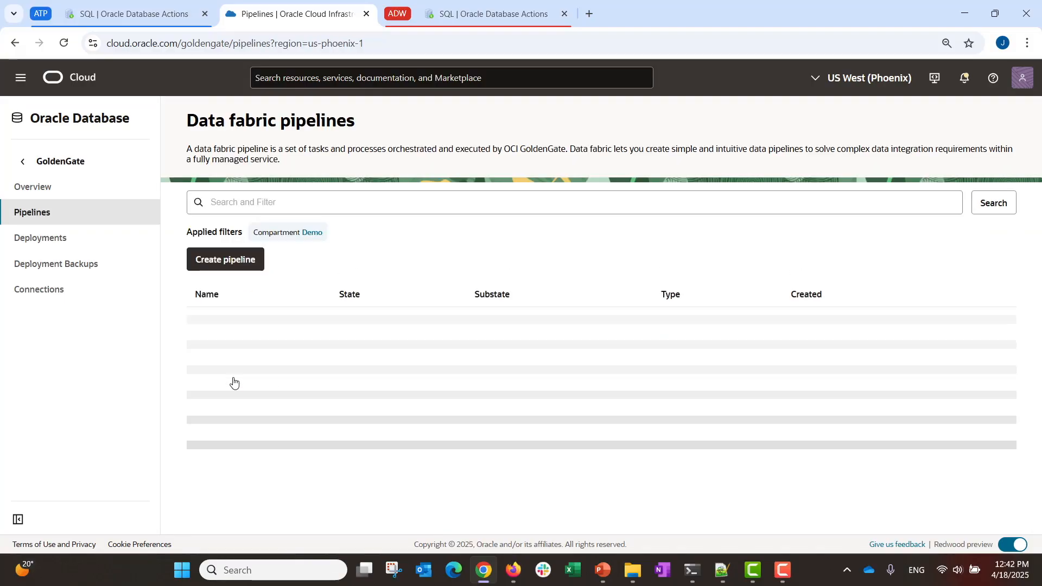
- Name the new ZeroETL Mirror pipeline ZeroETL_Demo and choose the License included license type
left_click(157, 219)
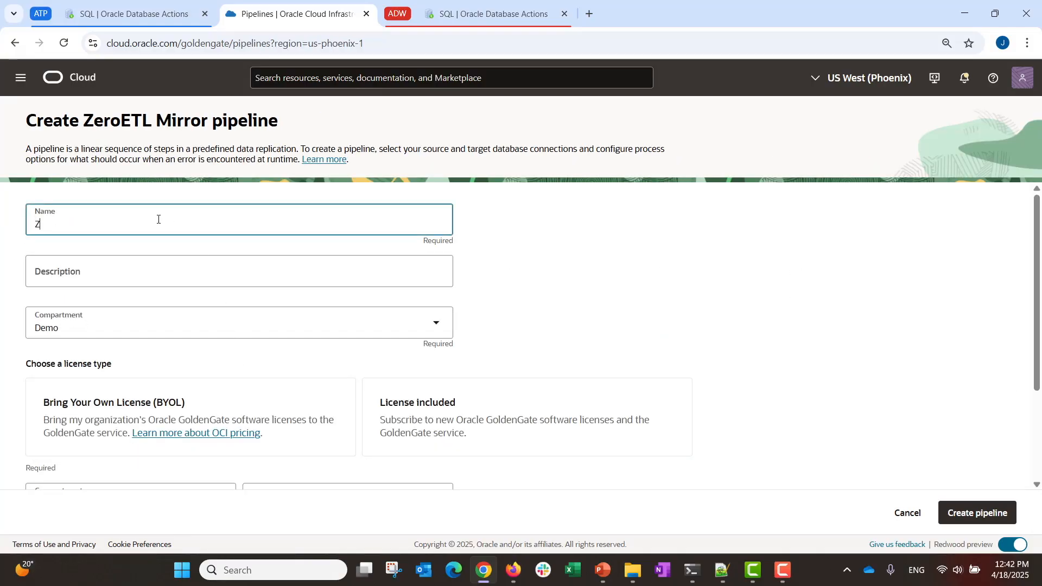
type("ZeroETL_Demo")
left_click(366, 425)
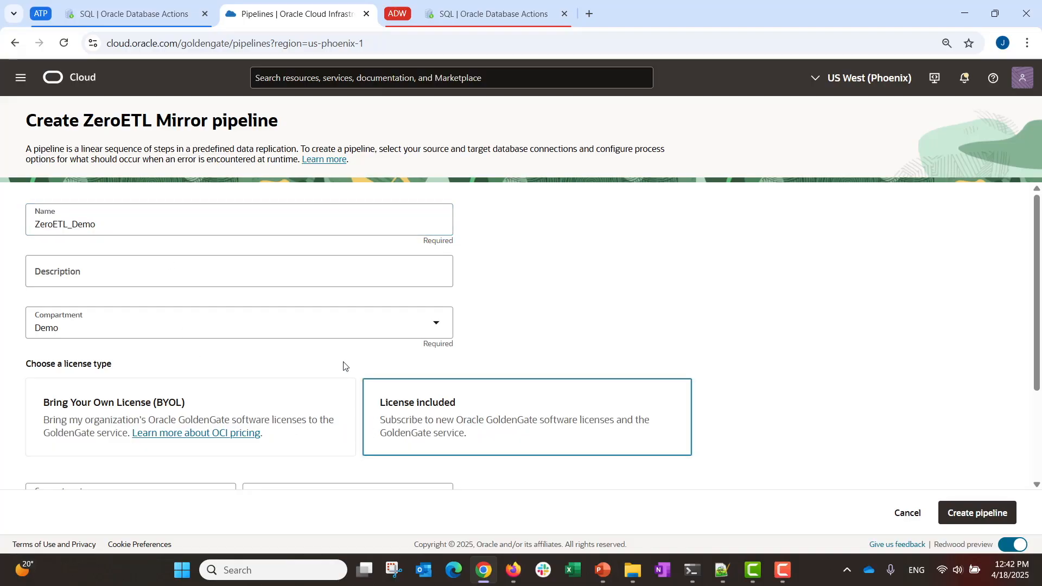
- Select DevDay_ATP as the pipeline's source connection and DevDay_ADW as its target connection
scroll(350, 384, "down", 3)
left_click(430, 373)
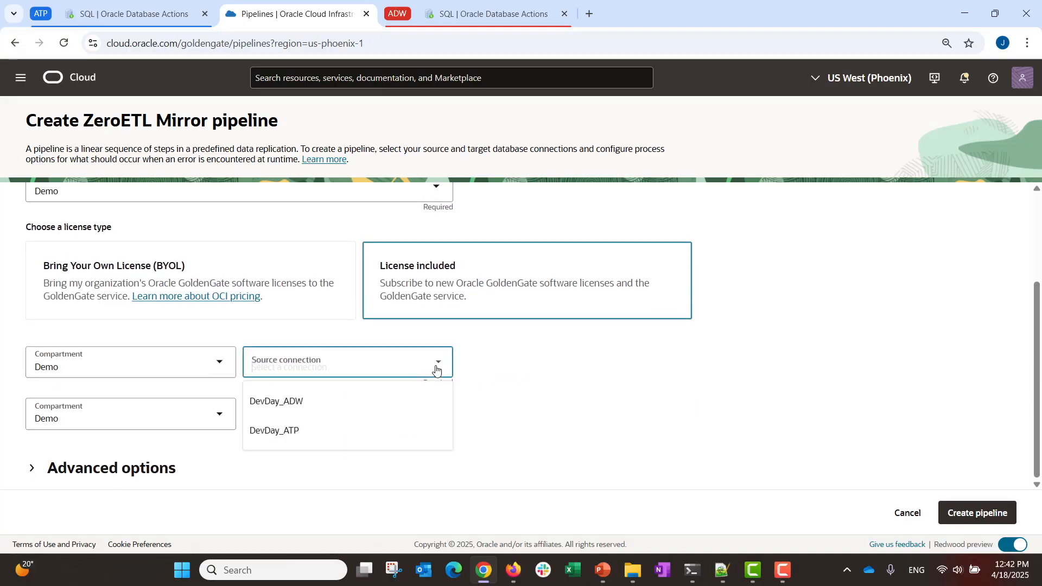
left_click(285, 432)
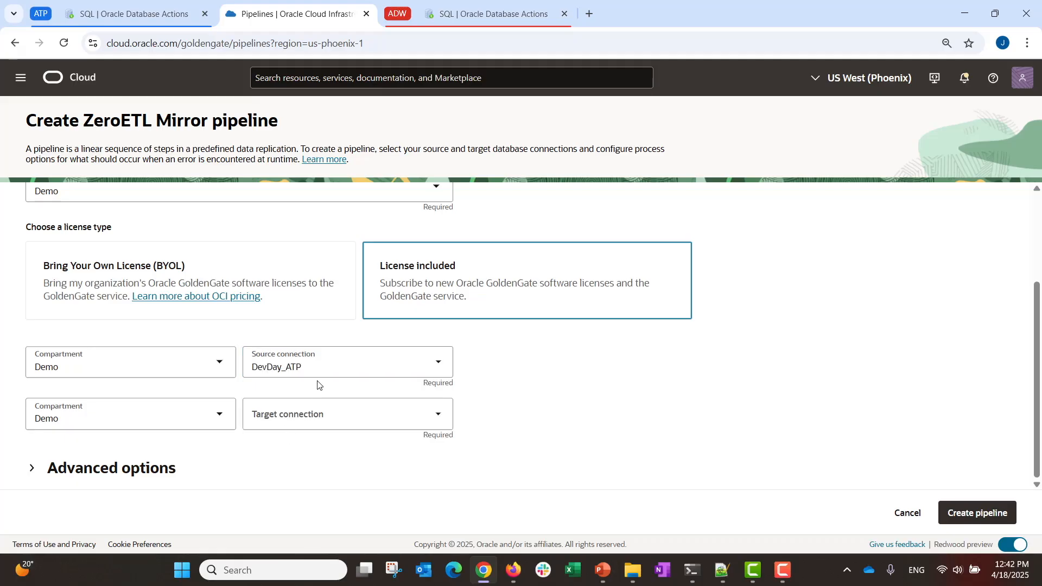
left_click(439, 419)
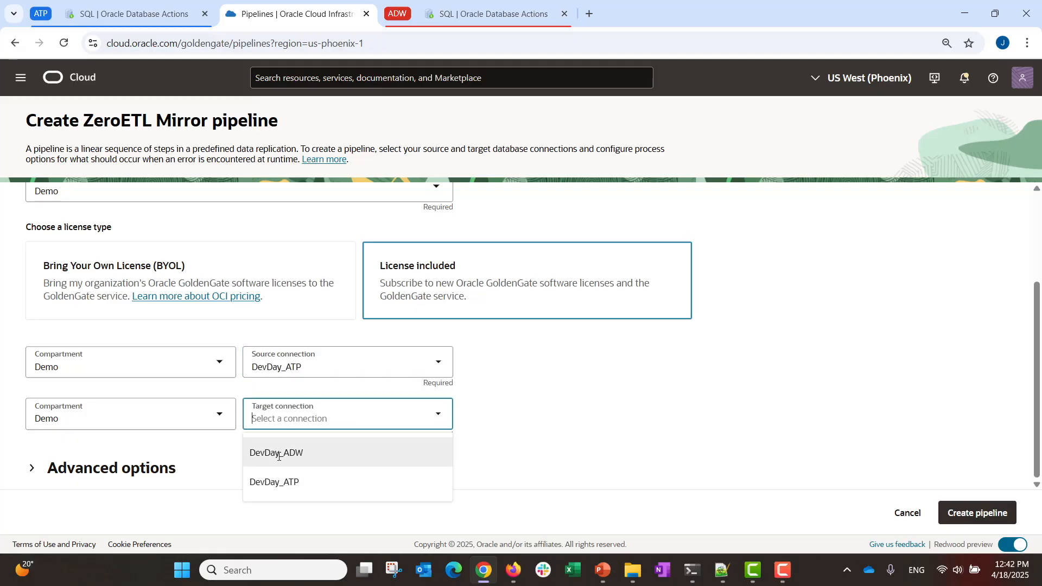
left_click(282, 451)
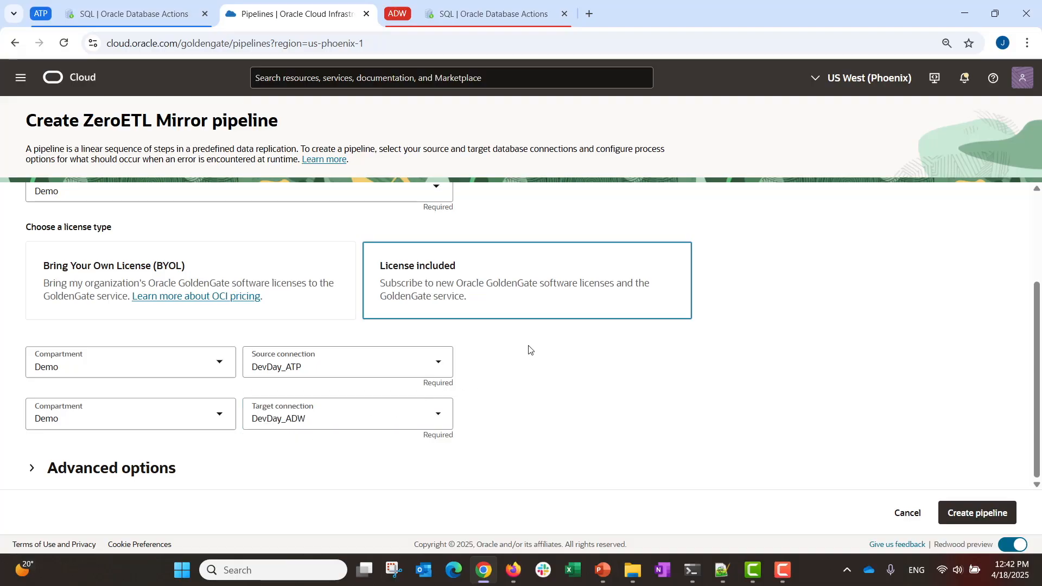
- Enable starting the pipeline with default mapping in the advanced options and create the pipeline
left_click(32, 471)
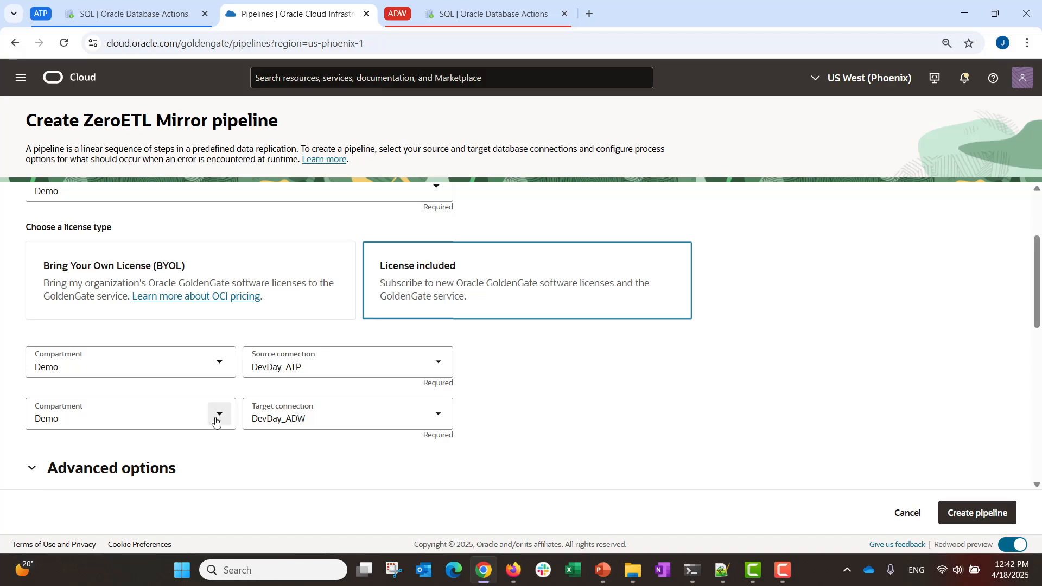
scroll(201, 432, "down", 6)
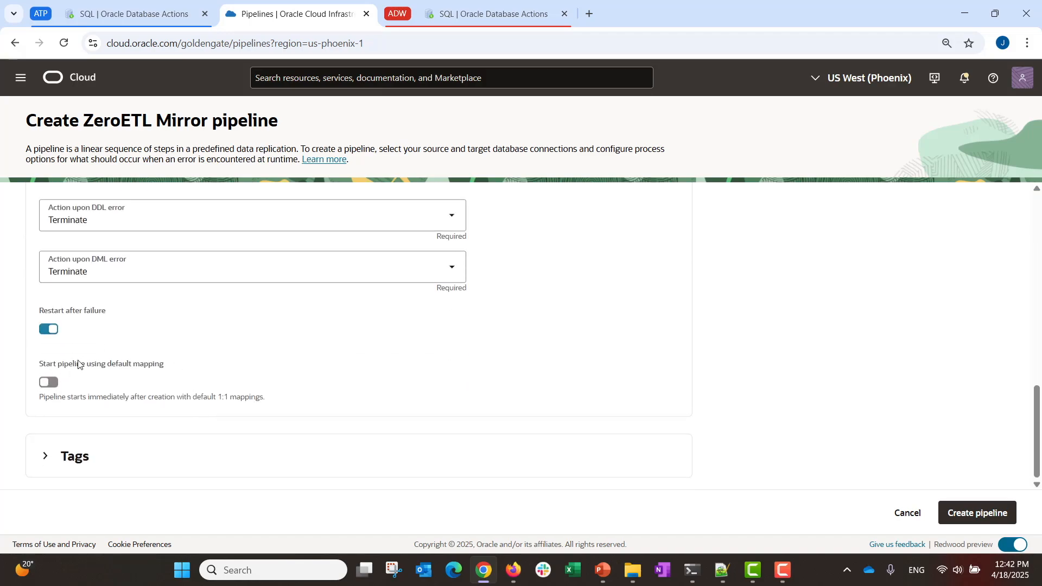
left_click(50, 384)
left_click(967, 514)
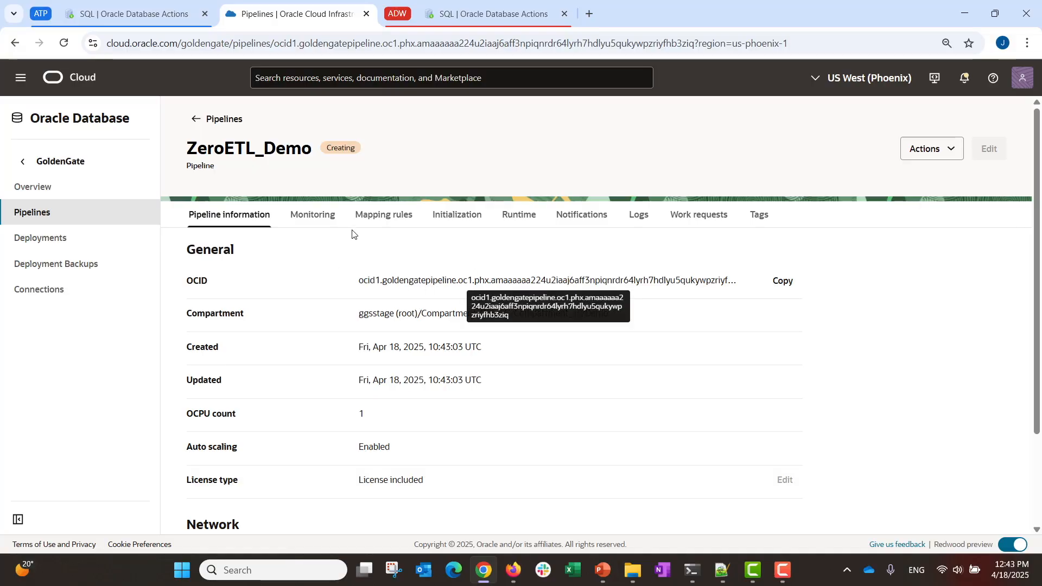
- Review the new pipeline's general and network information and its mapping rules
scroll(356, 261, "down", 2)
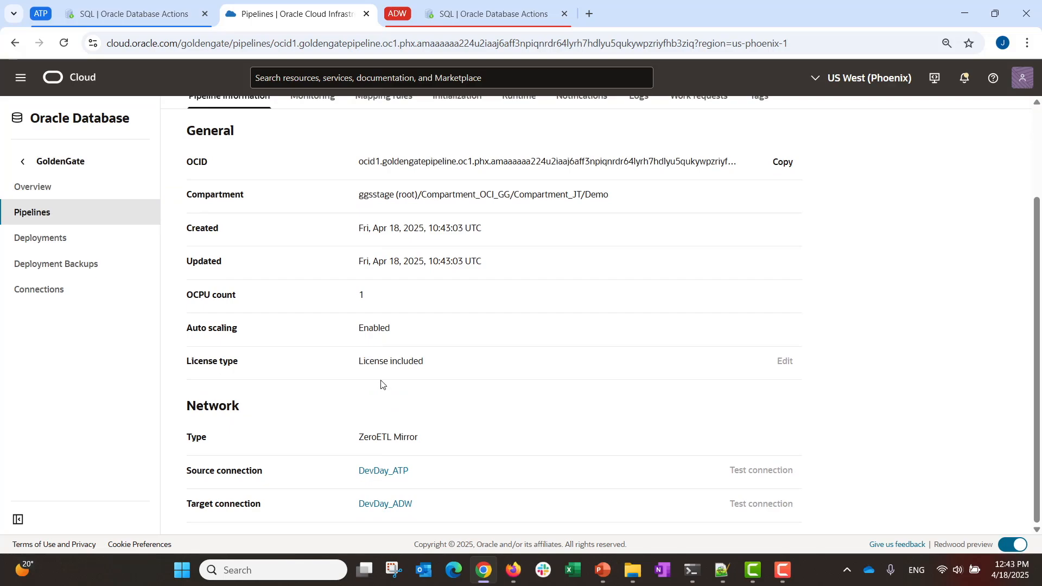
scroll(383, 387, "up", 2)
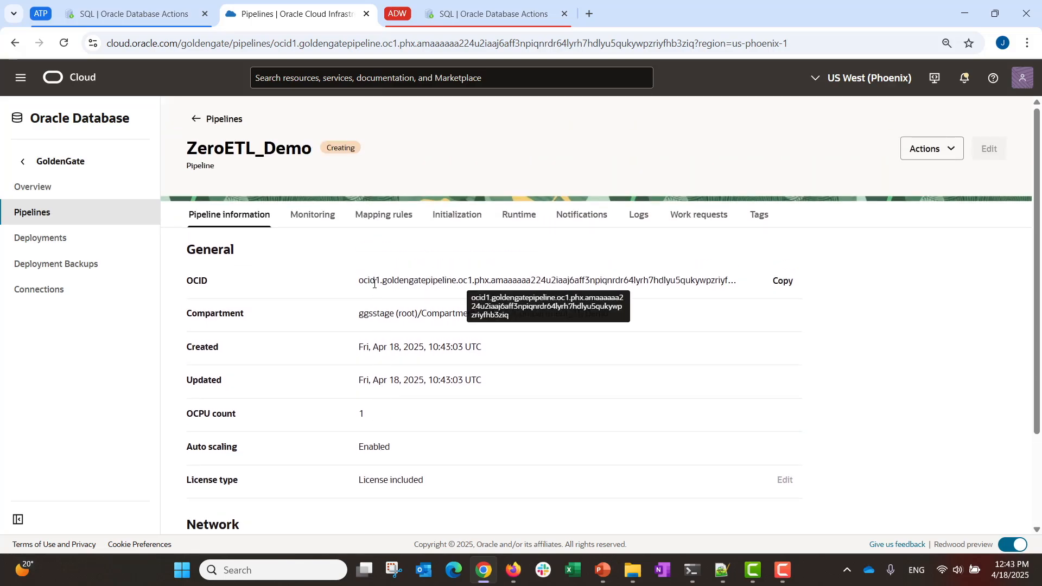
left_click(396, 217)
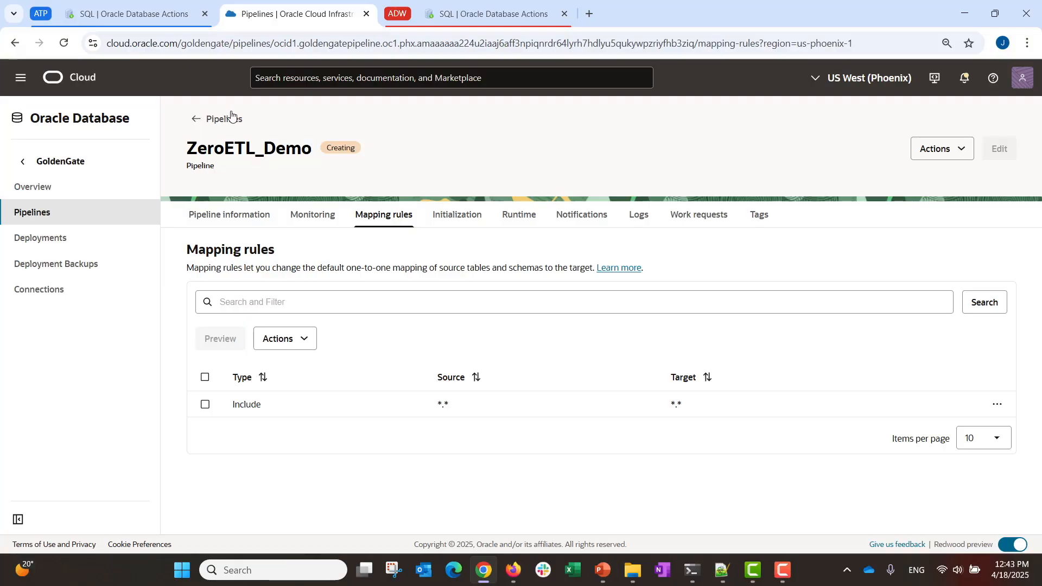
- In the source ATP worksheet, run the count queries for the SRC_OCIGGLL DRIVERS and VEHICLES tables as a script
left_click(131, 14)
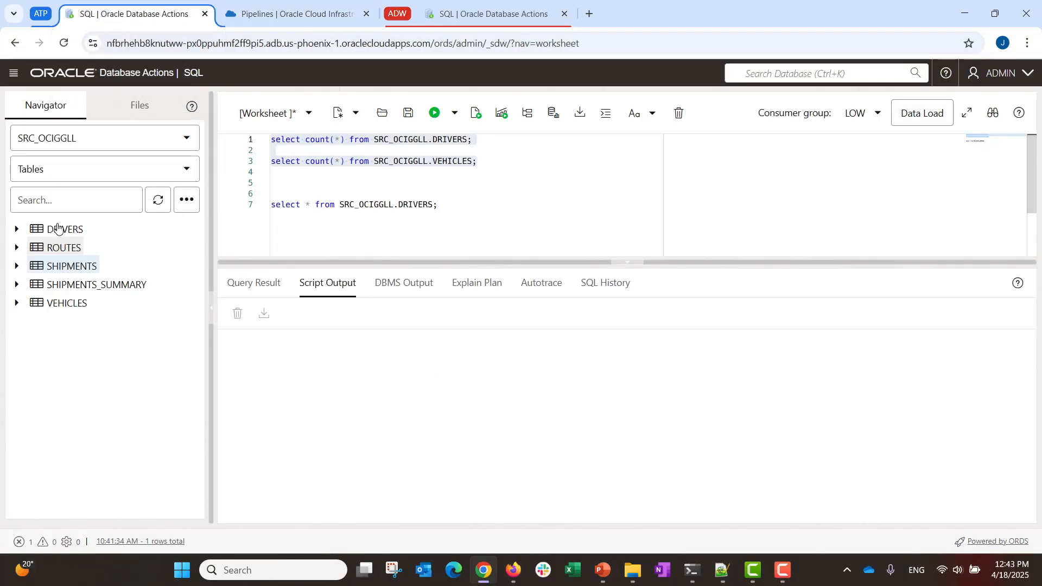
left_click(187, 140)
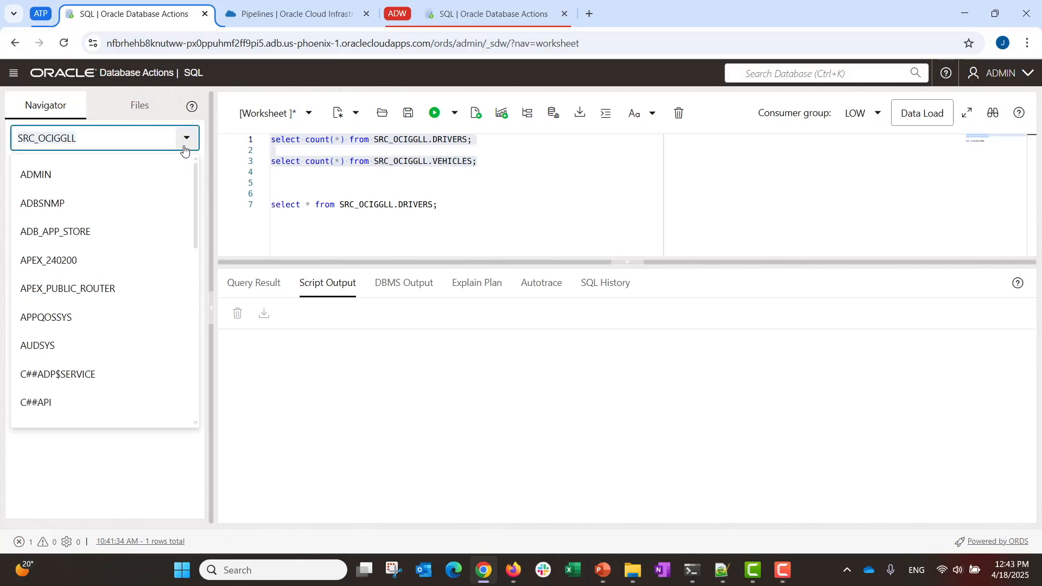
left_click(97, 448)
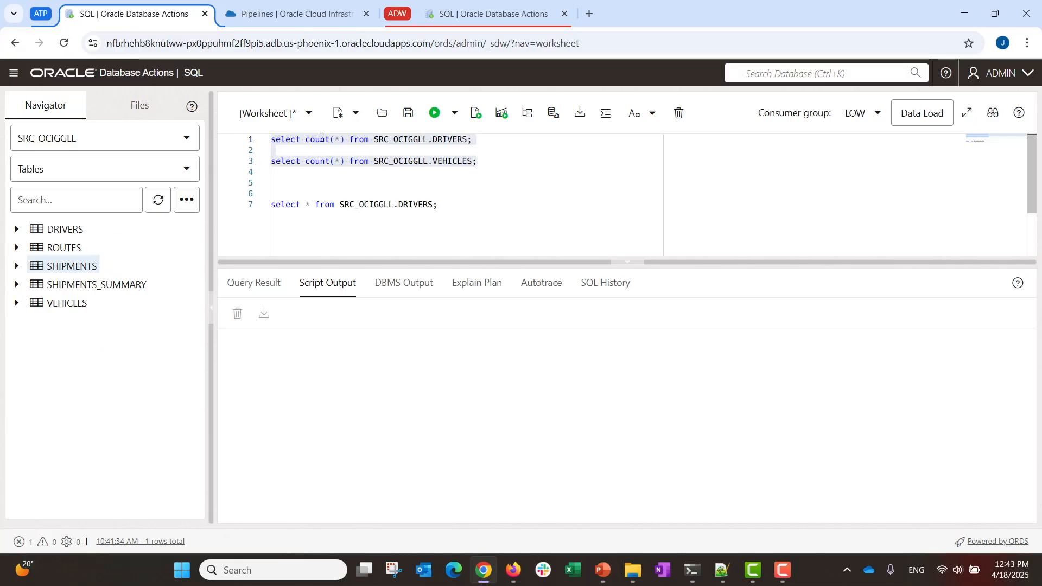
left_click(477, 120)
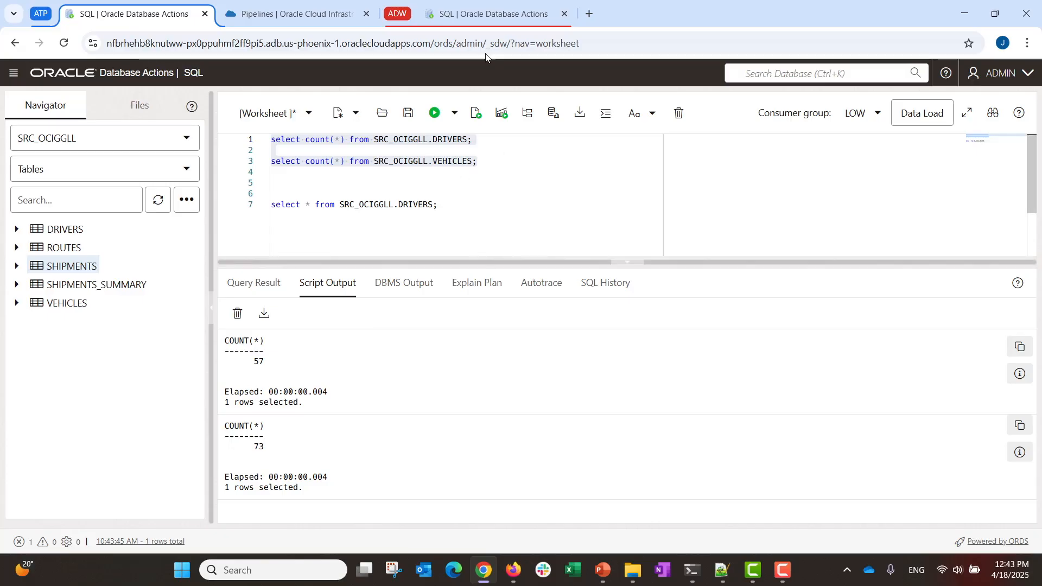
- Switch to the target ADW worksheet and check its schema list for SRC_OCIGGLL
left_click(465, 19)
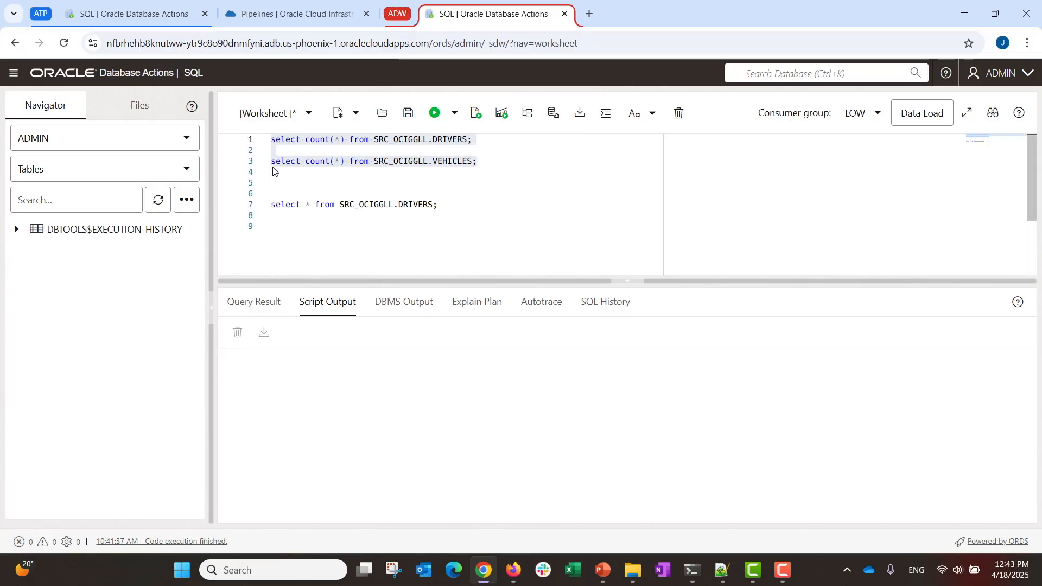
left_click(186, 138)
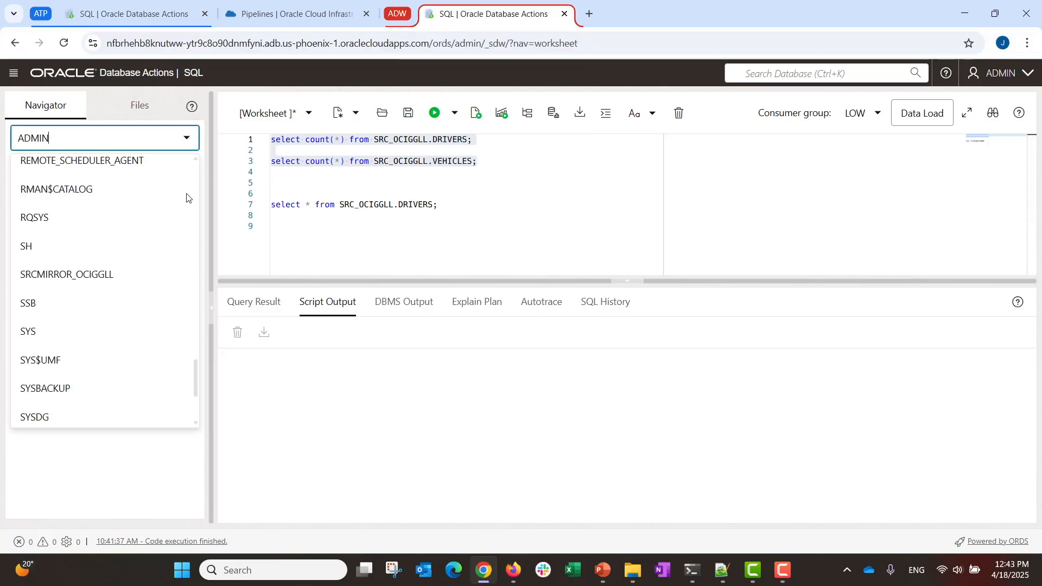
scroll(132, 271, "down", 2)
scroll(133, 272, "up", 3)
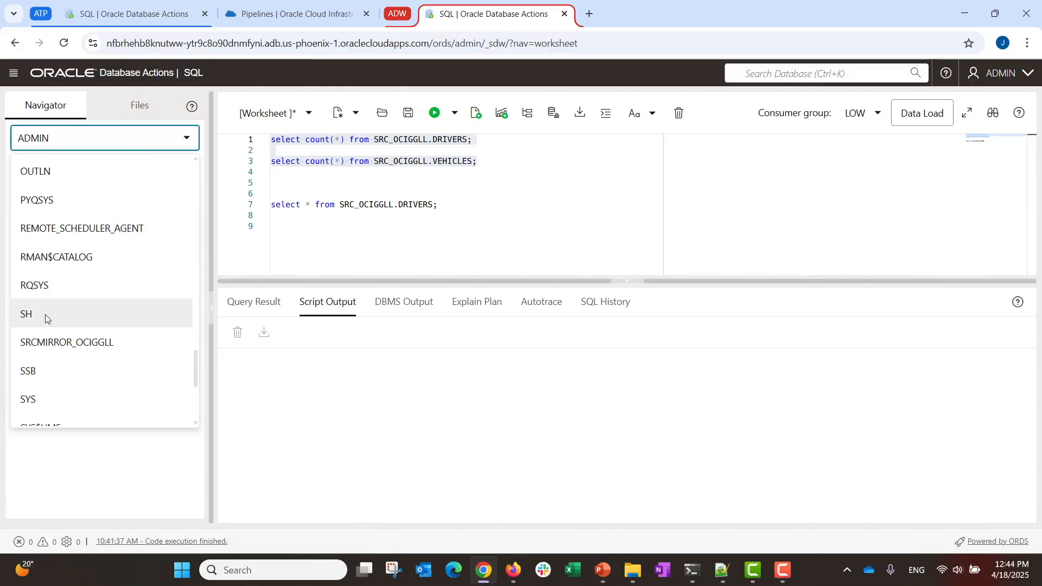
left_click(281, 245)
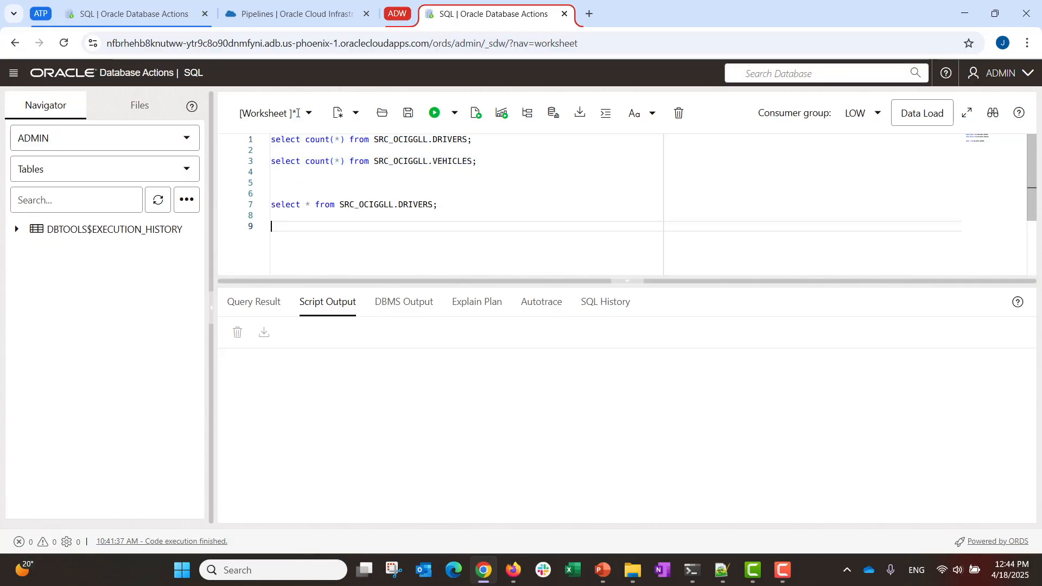
- Return to the ZeroETL_Demo pipeline and inspect its initialization steps and runtime processes
left_click(299, 15)
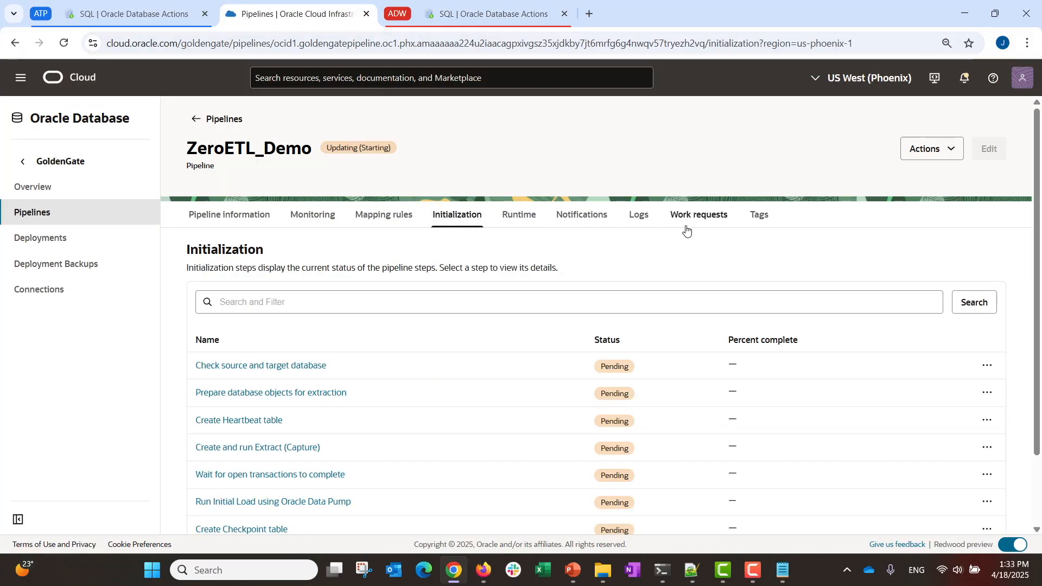
scroll(642, 281, "down", 1)
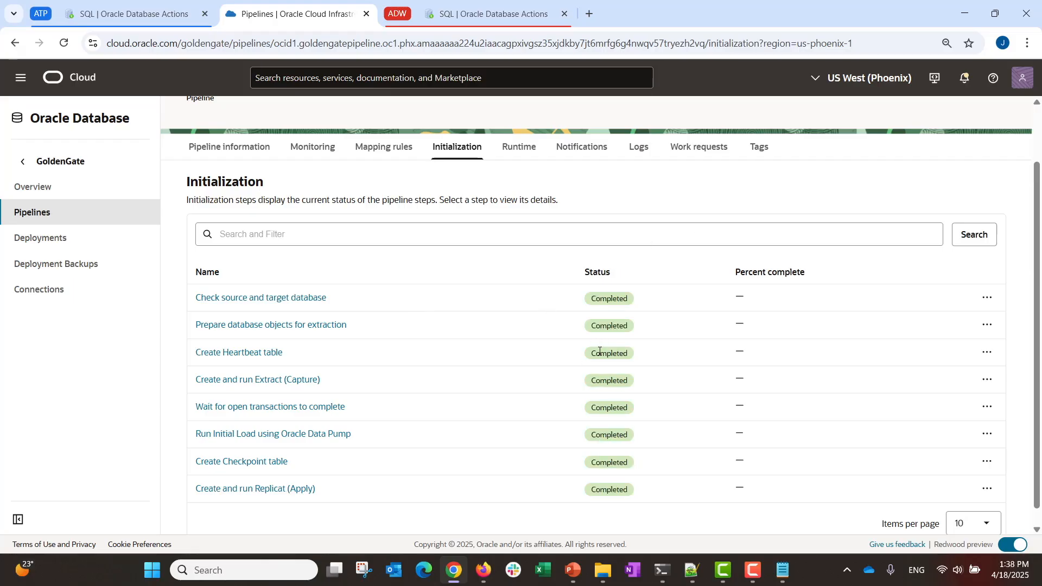
left_click(520, 157)
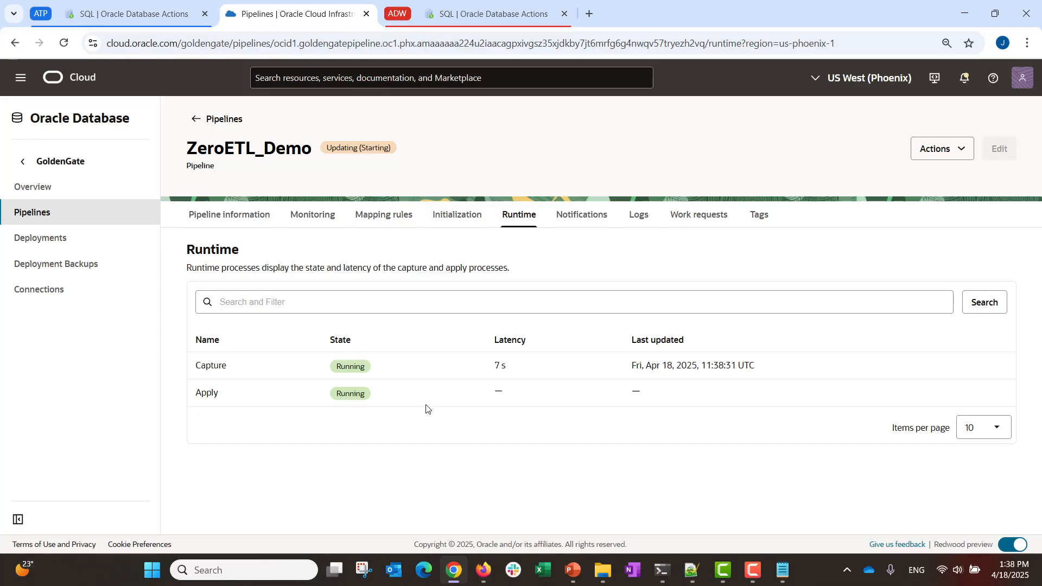
- Reload the target ADW worksheet and display the tables of the SRC_OCIGGLL schema
left_click(471, 18)
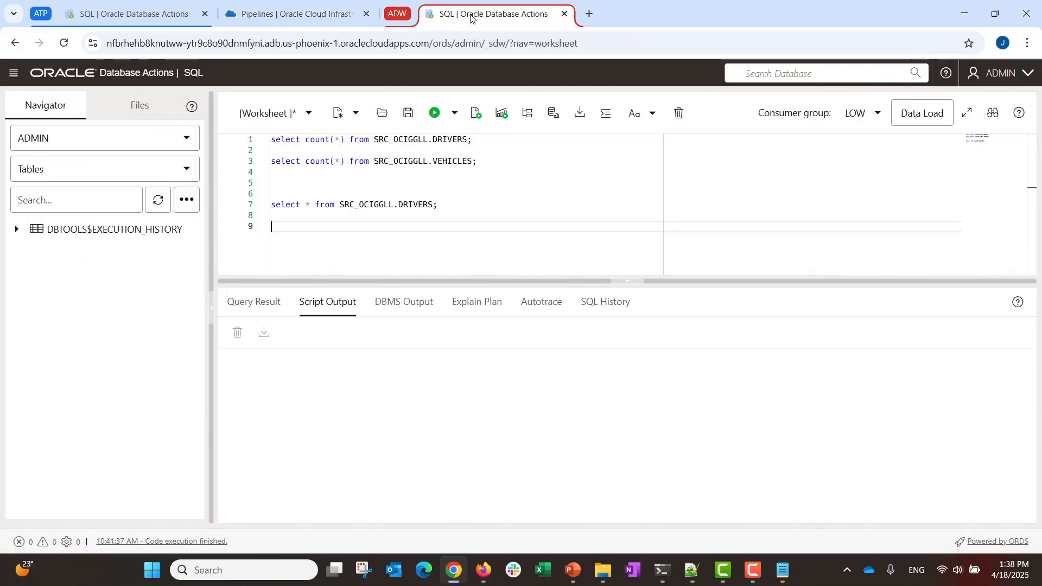
left_click(64, 43)
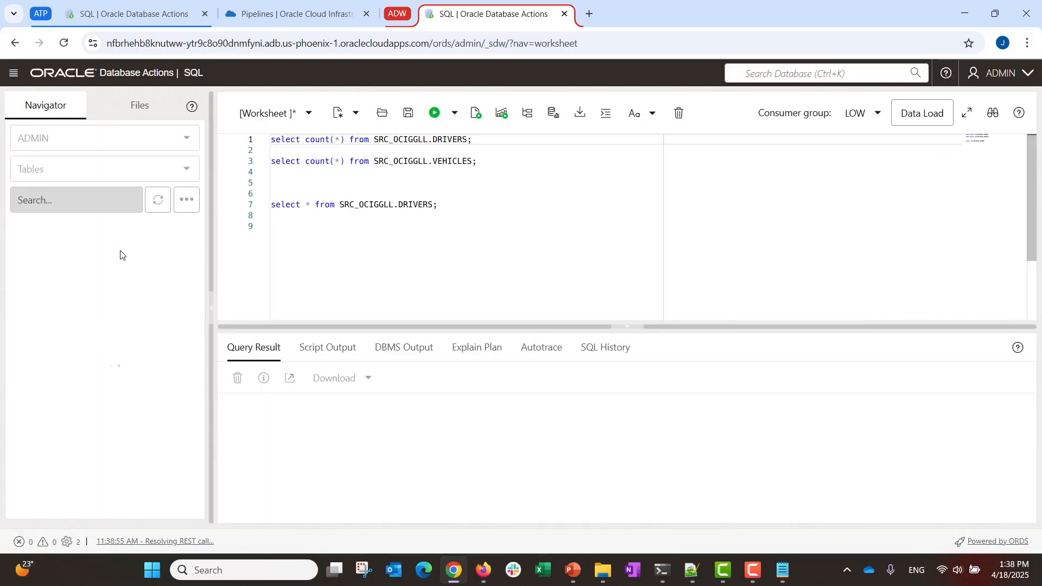
left_click(187, 142)
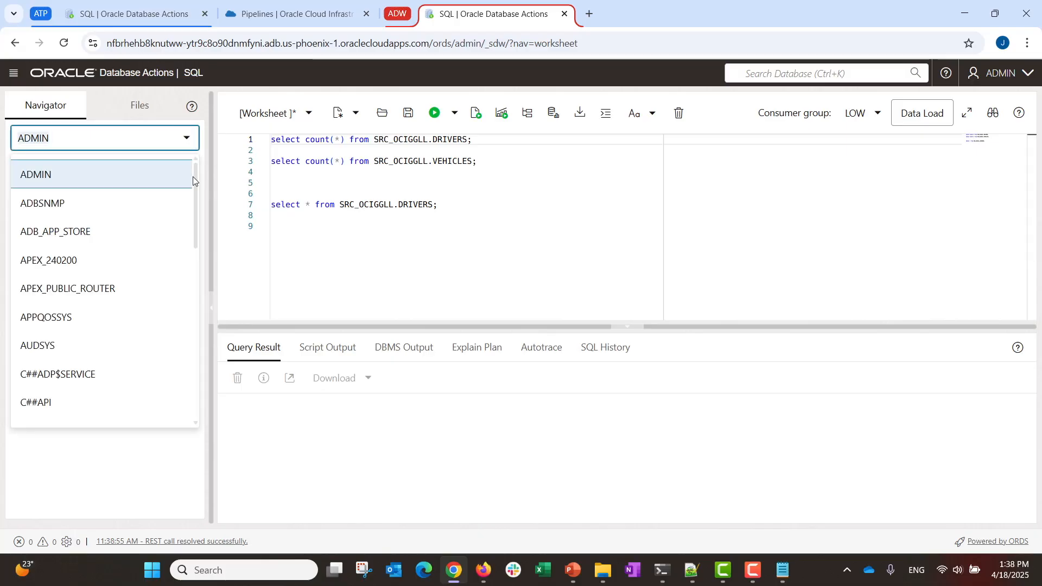
scroll(163, 226, "down", 20)
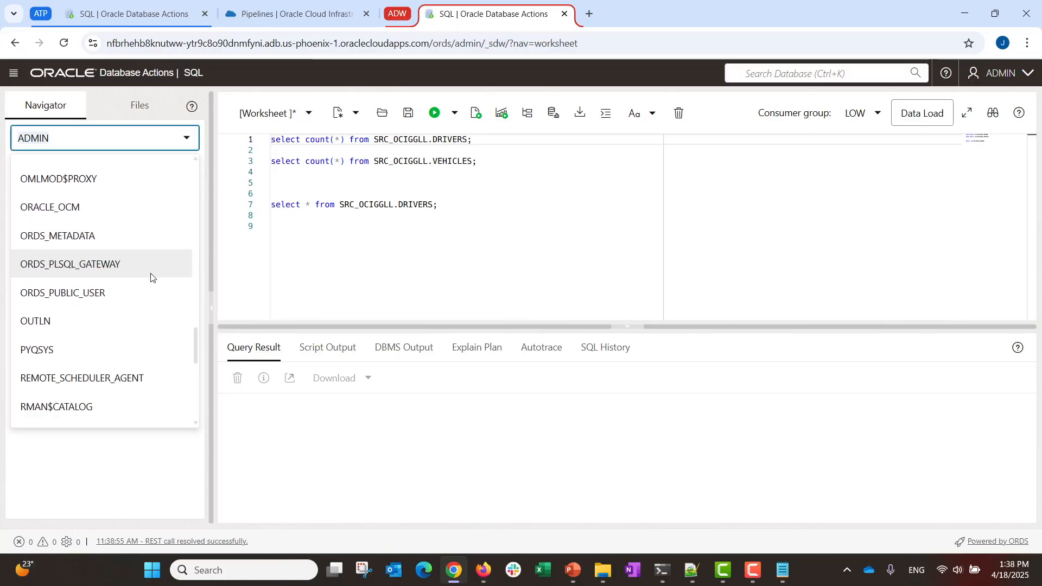
scroll(149, 280, "down", 5)
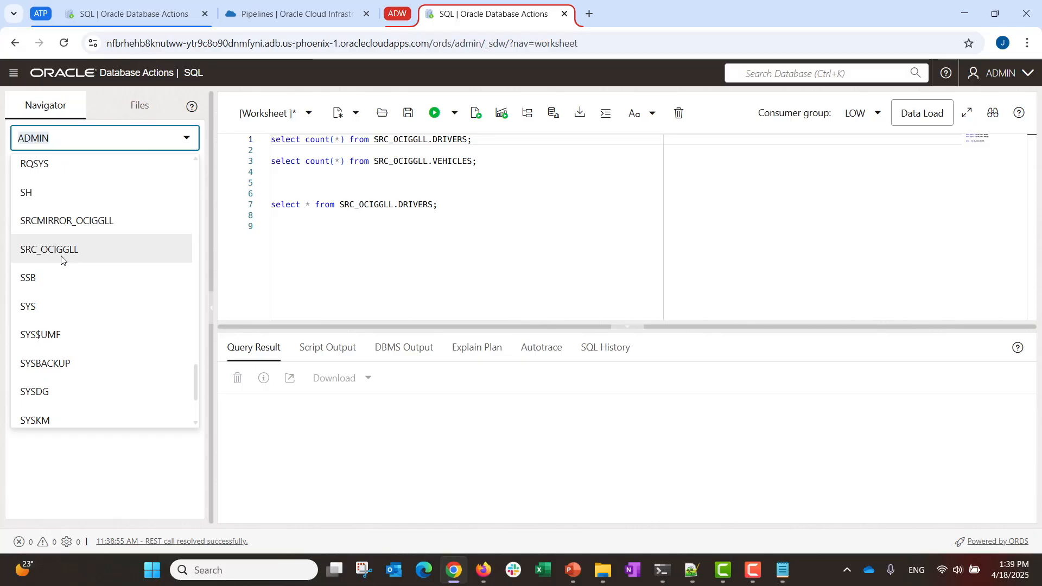
left_click(62, 260)
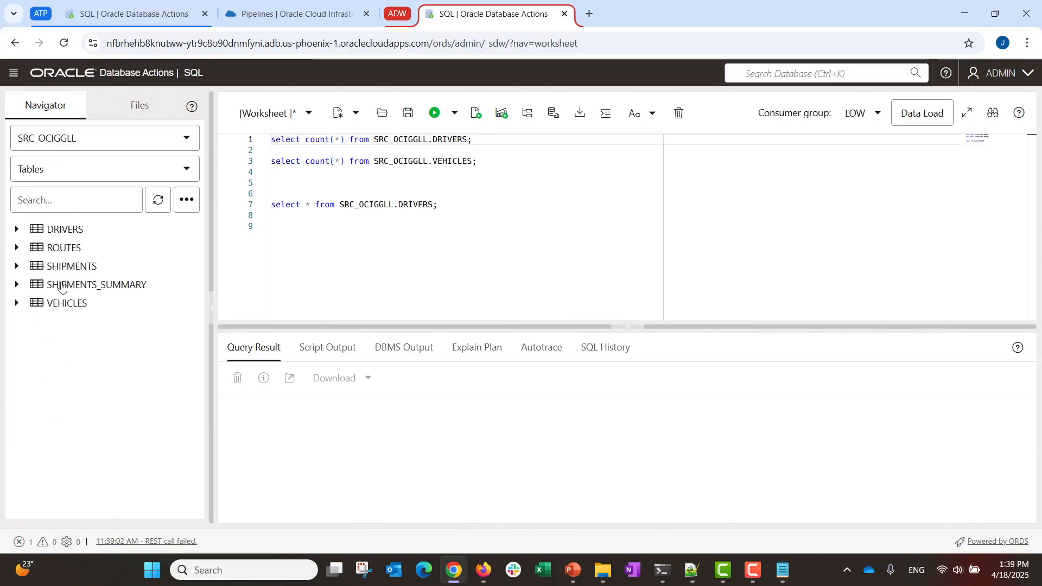
- Run the DRIVERS and VEHICLES count queries as a script in the ADW worksheet, compare with the source, and clear the output
left_click(115, 18)
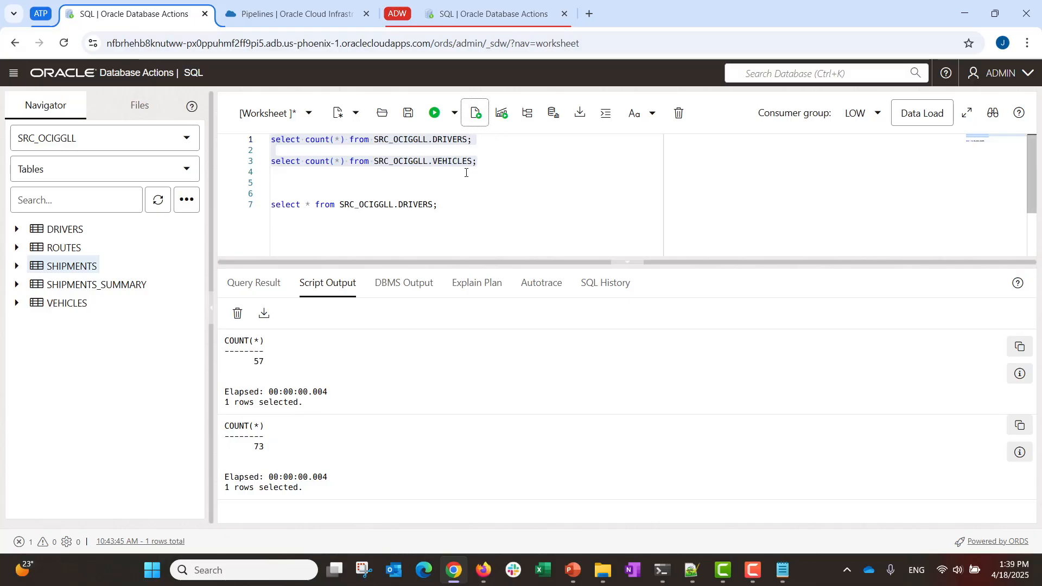
left_click(510, 19)
left_click_drag(477, 161, 283, 138)
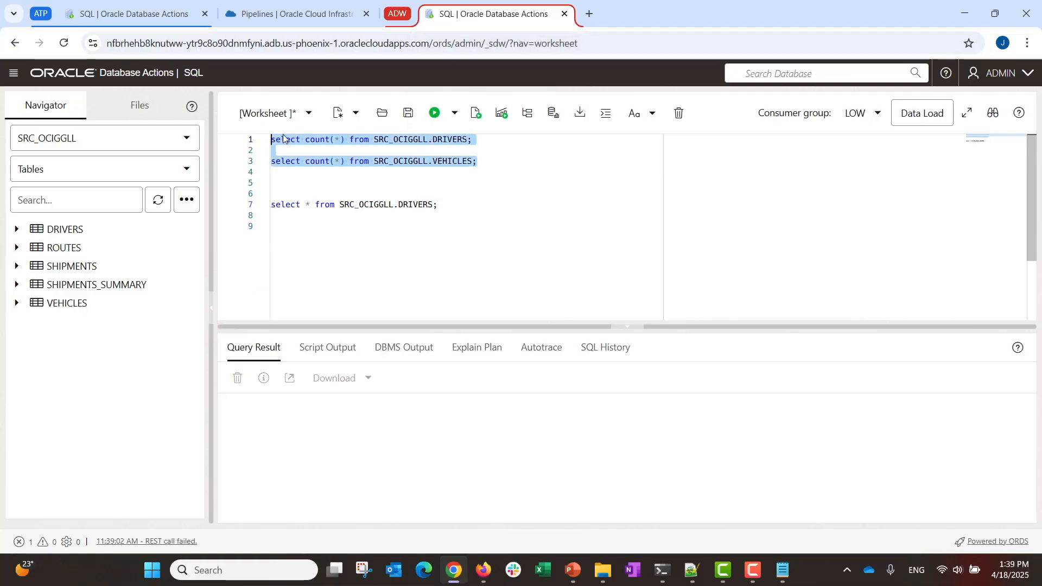
left_click(476, 114)
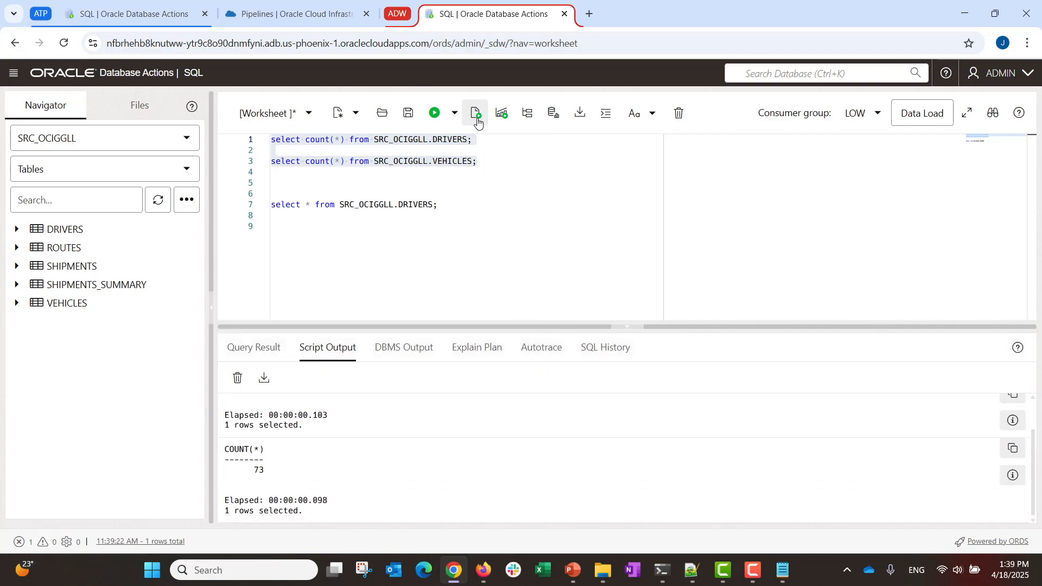
left_click_drag(435, 328, 440, 255)
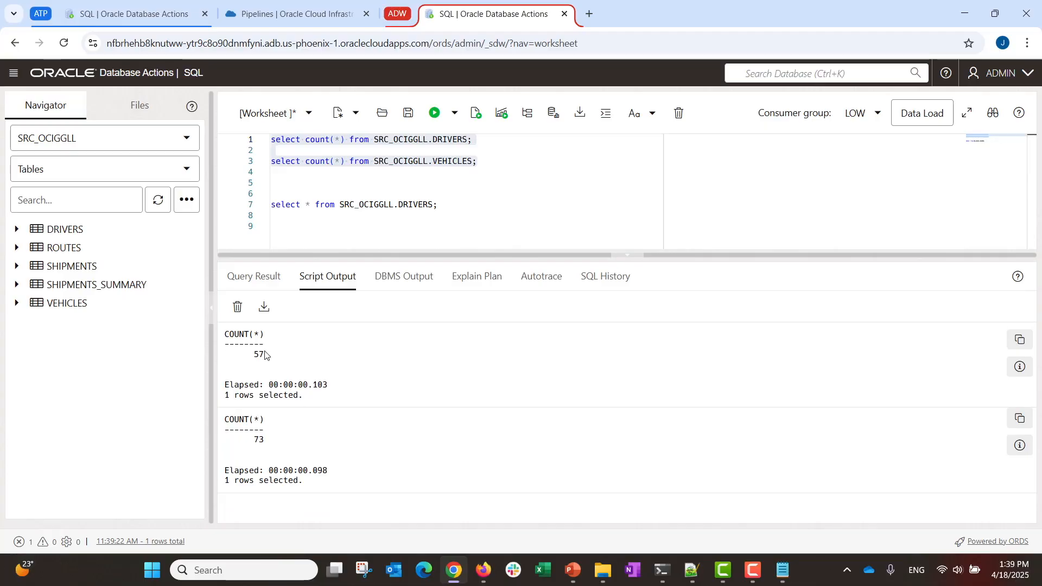
left_click(238, 309)
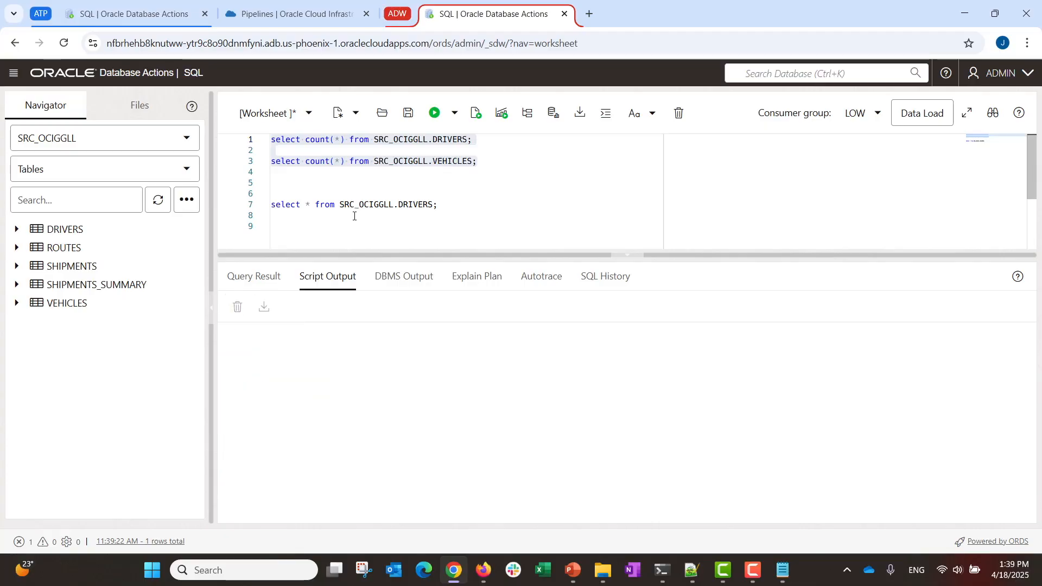
- Switch back to the ZeroETL_Demo pipeline to check the state and latency of its capture and apply processes
left_click(273, 21)
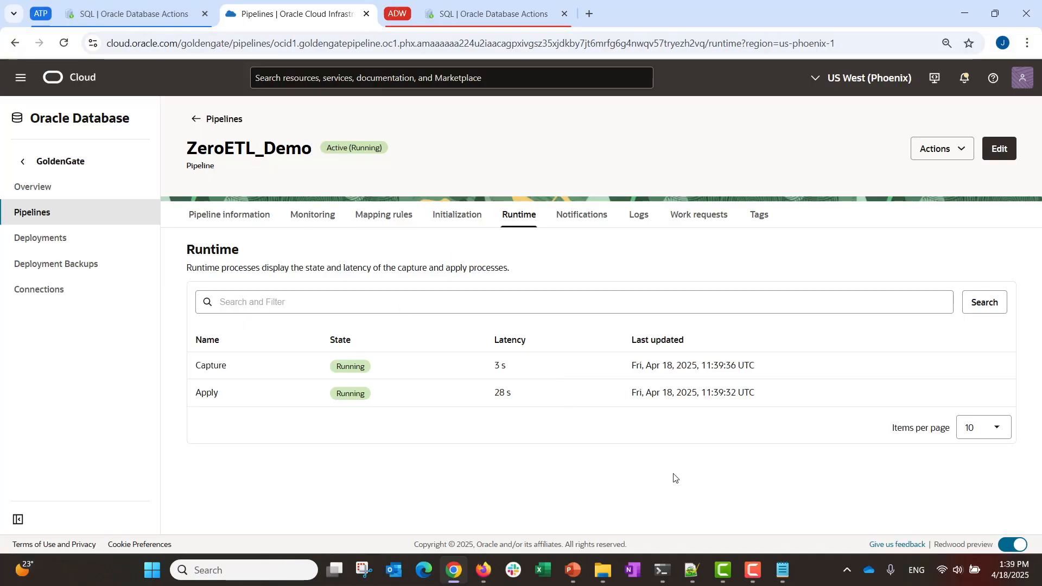
- Switch to Notepad++ and copy all the INSERT statements of DevDay_Demo_Inserts.sql
key("alt+Tab")
key("alt+Tab")
key("alt+Tab")
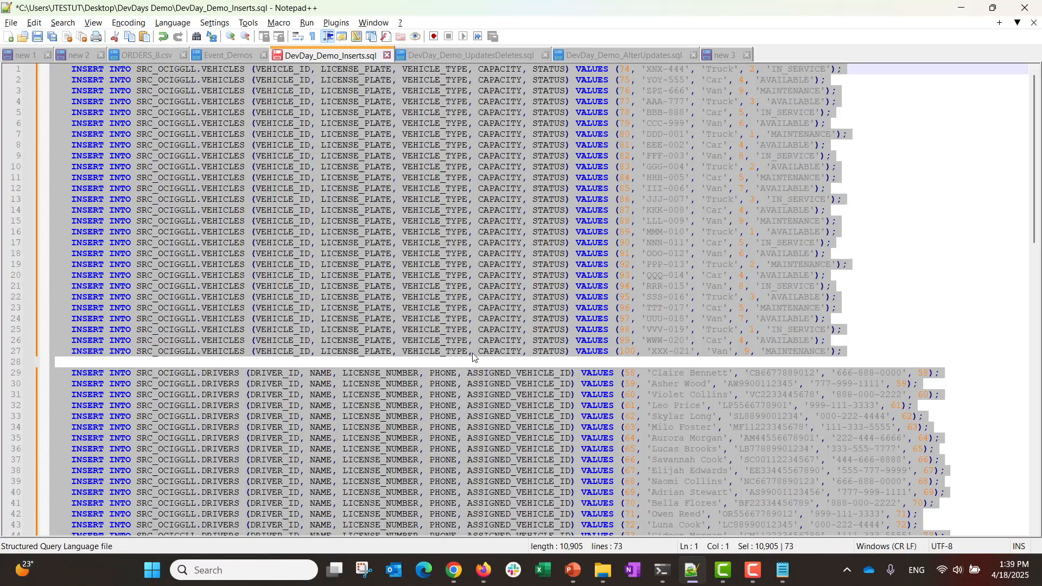
left_click(463, 267)
key("ctrl+a")
- Paste the copied INSERT statements below the existing queries in the source ATP SQL worksheet and run them
key("alt+Tab")
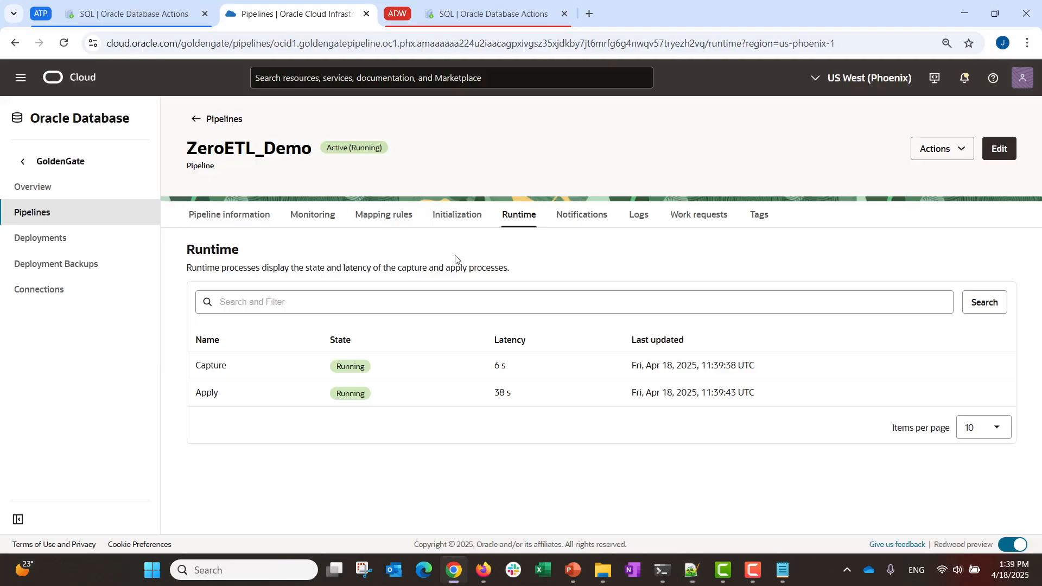
left_click(120, 17)
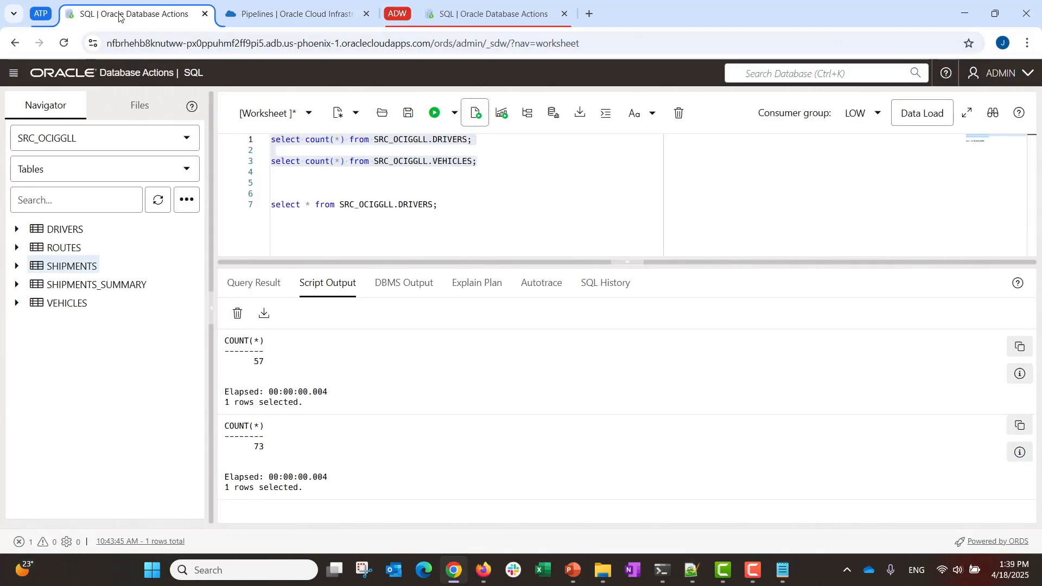
left_click(465, 212)
key("Return")
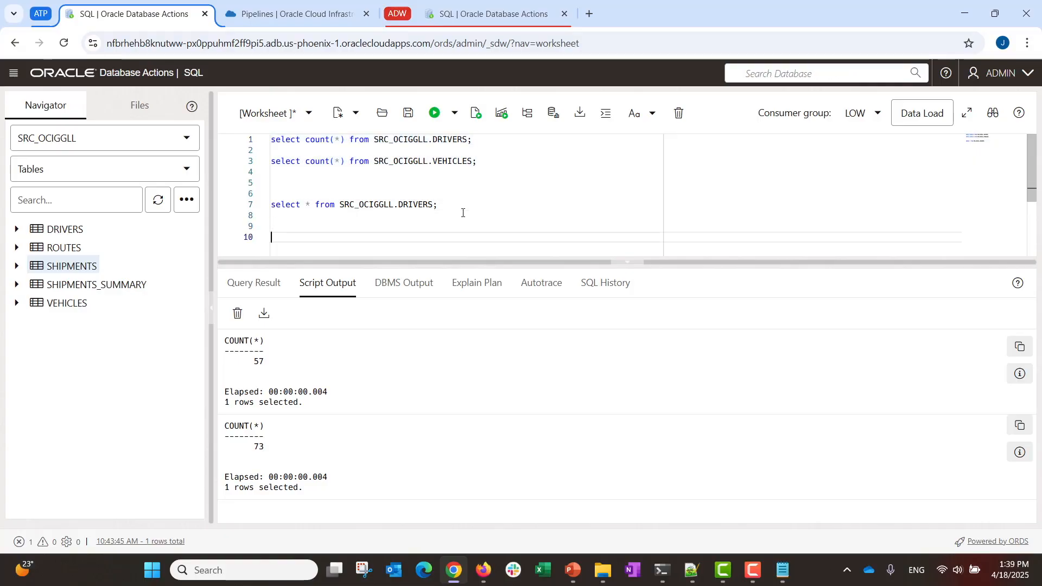
key("ctrl+v")
scroll(350, 217, "up", 10)
scroll(350, 217, "up", 12)
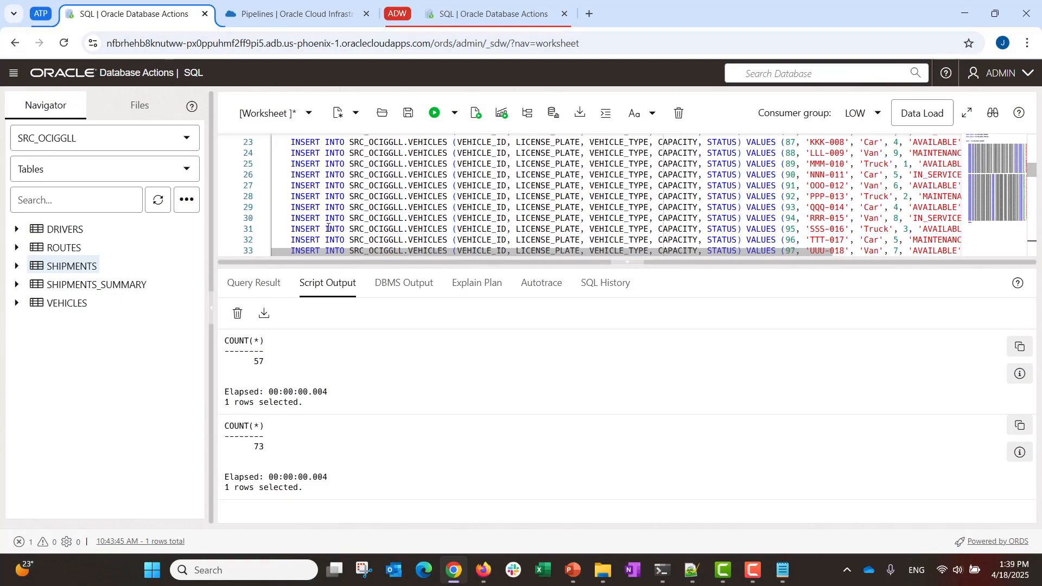
left_click(281, 239, "shift")
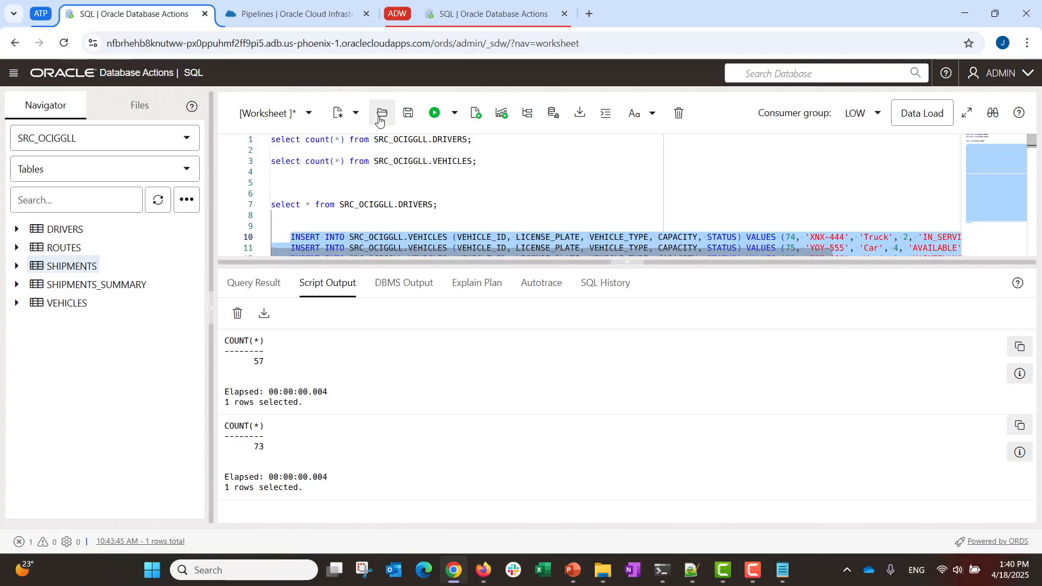
left_click(433, 115)
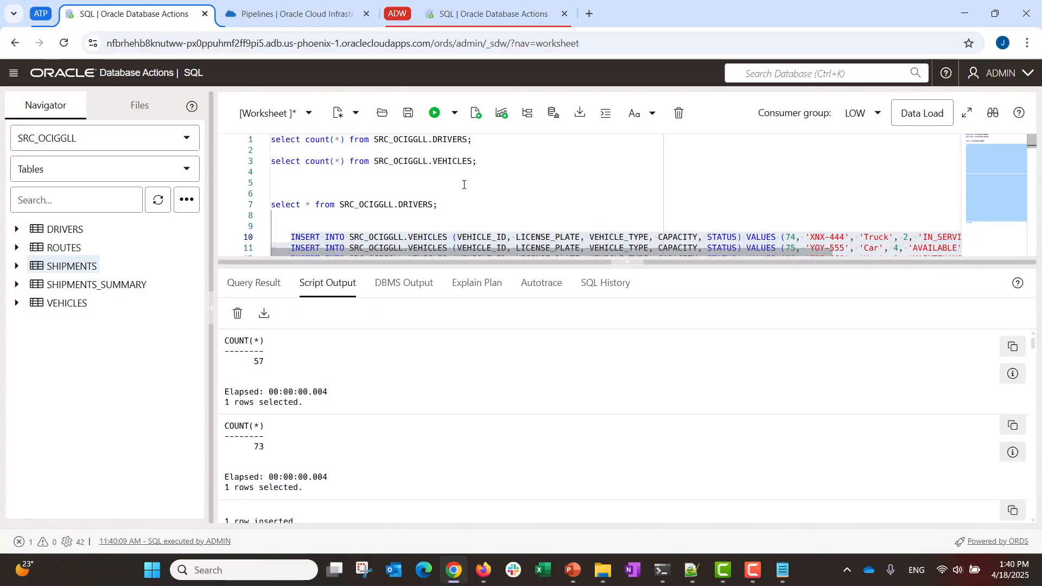
- Clear the script output and rerun the DRIVERS and VEHICLES count queries as a script in the ATP worksheet
left_click(237, 315)
left_click_drag(489, 157, 271, 135)
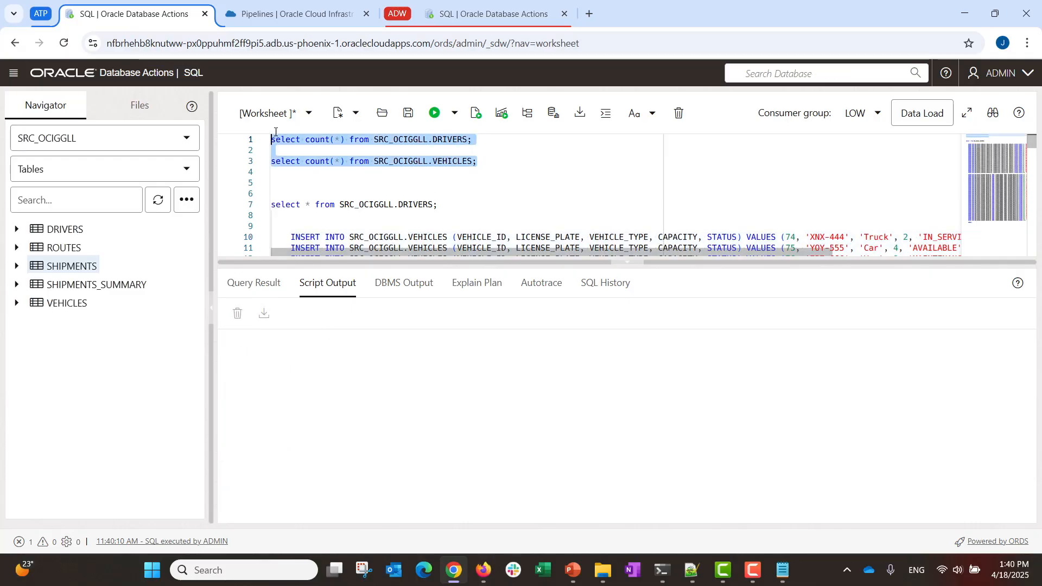
left_click(476, 112)
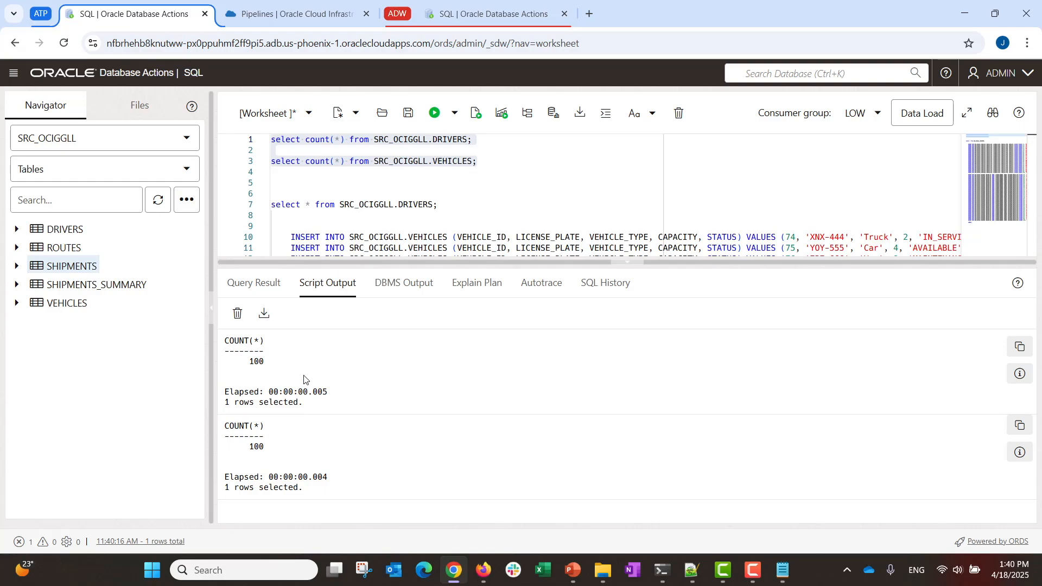
- Run the same count queries as a script in the ADW worksheet, then check the ZeroETL_Demo pipeline's runtime processes
left_click(492, 16)
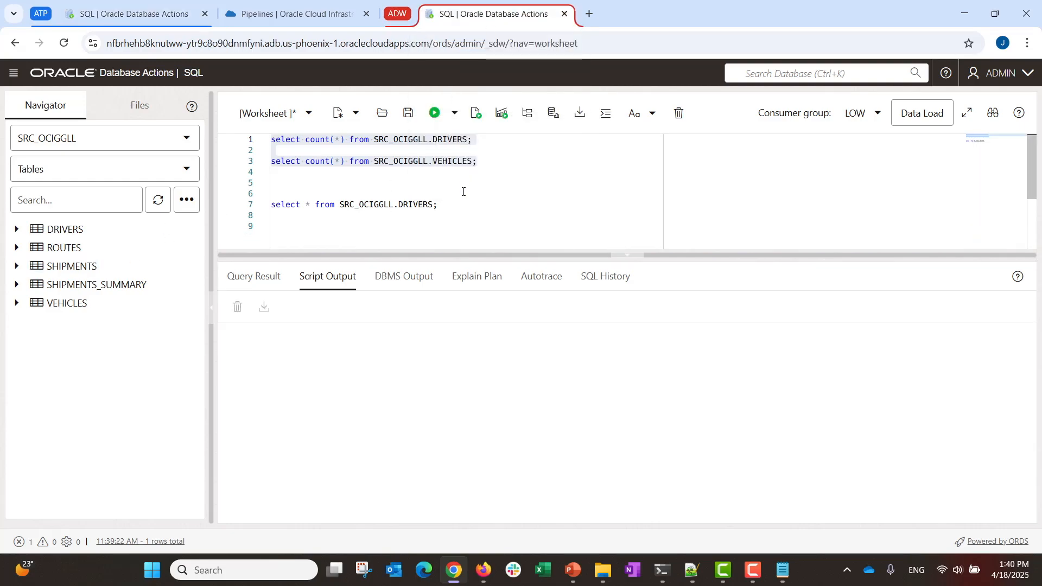
key("F5")
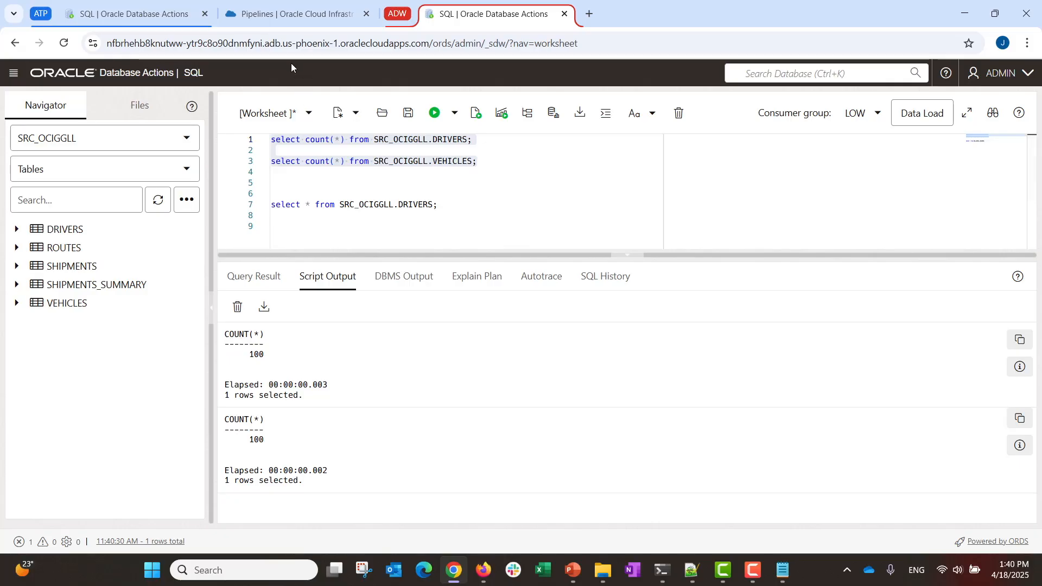
left_click(285, 16)
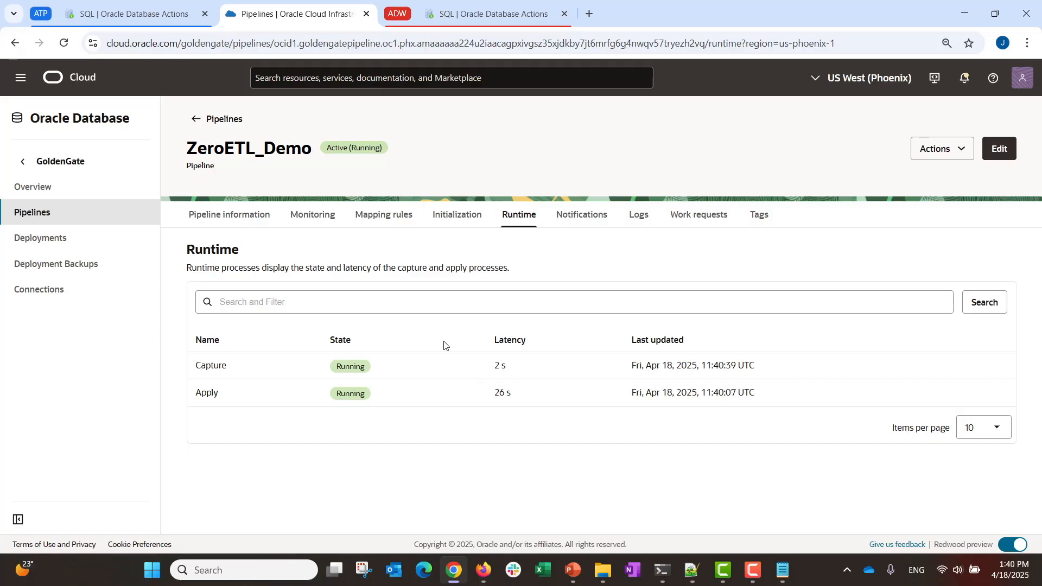
- Copy the statements of DevDay_Demo_UpdatesDeletes.sql from Notepad++ and paste them over the INSERT statements in the ATP worksheet
key("alt+Tab")
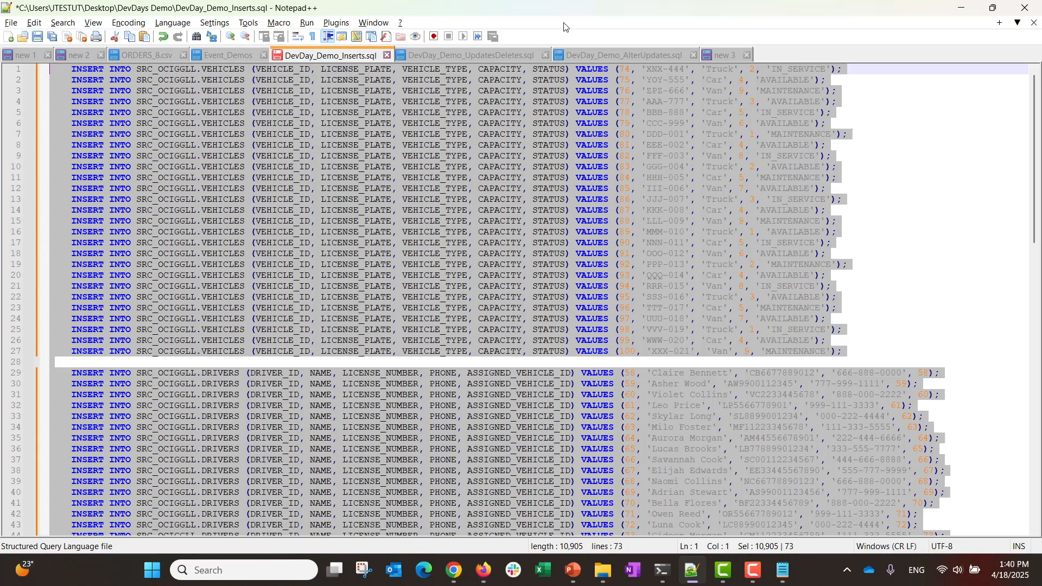
left_click(481, 56)
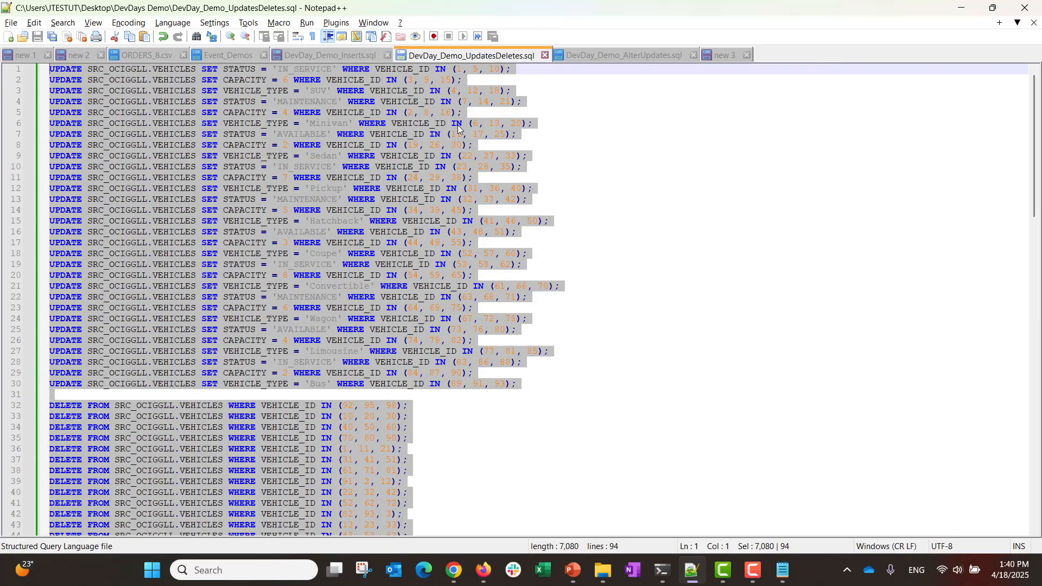
key("alt+Tab")
left_click(158, 19)
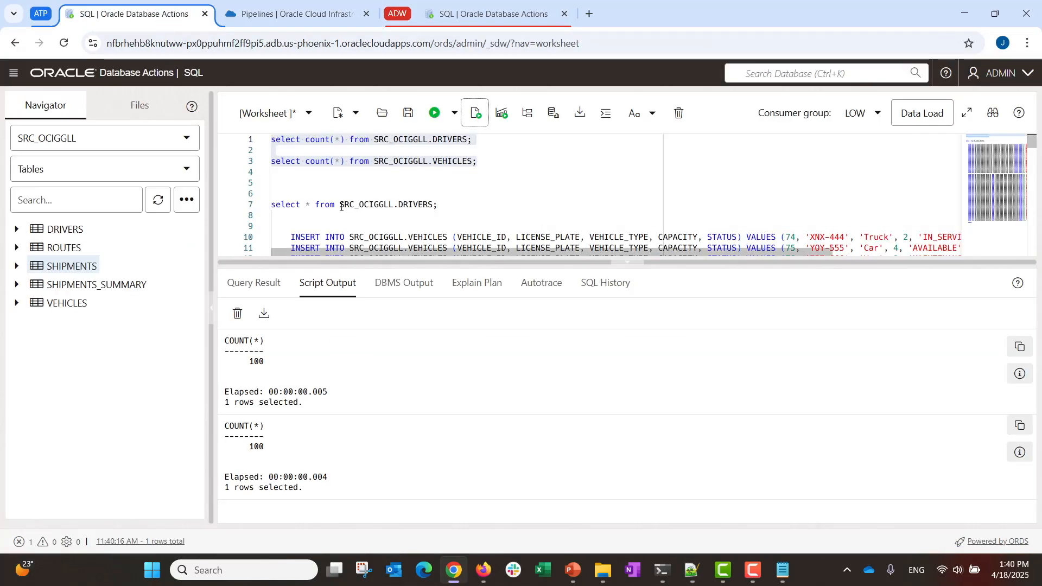
left_click(291, 236)
scroll(291, 237, "down", 6)
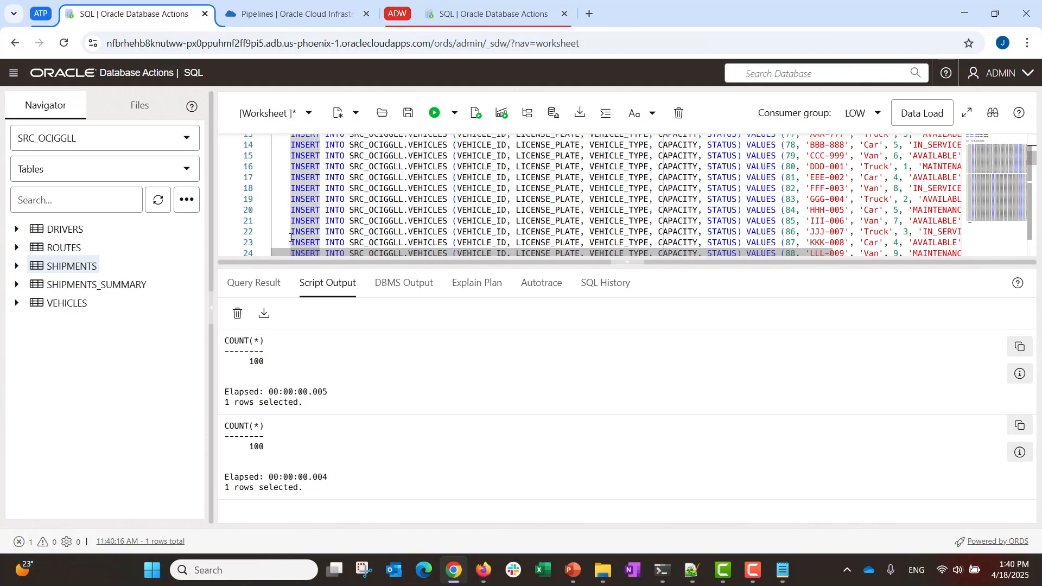
scroll(295, 239, "down", 10)
scroll(331, 201, "up", 1)
key("ctrl+a")
key("ctrl+v")
scroll(331, 224, "up", 12)
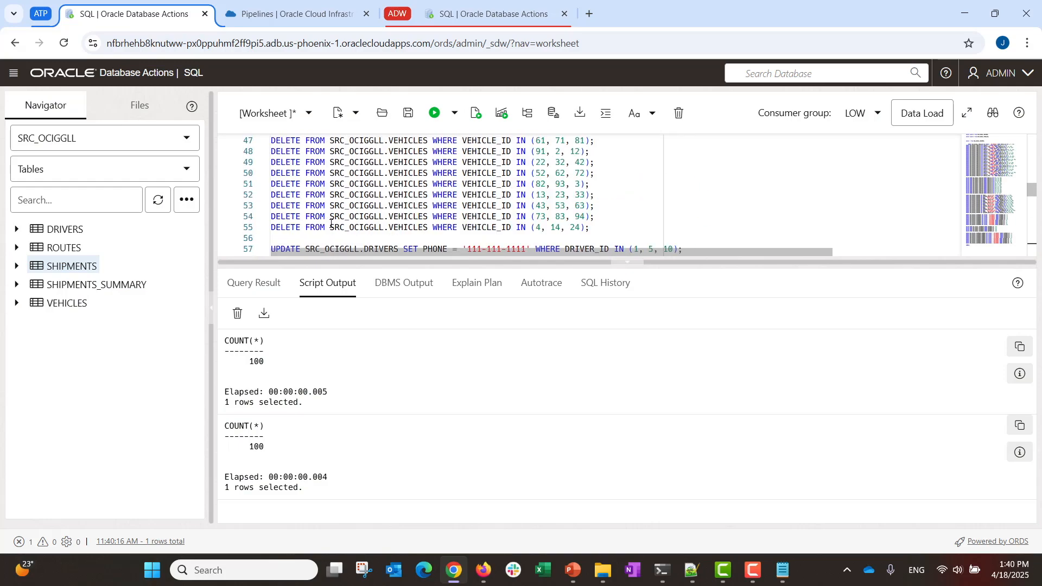
scroll(271, 184, "up", 6)
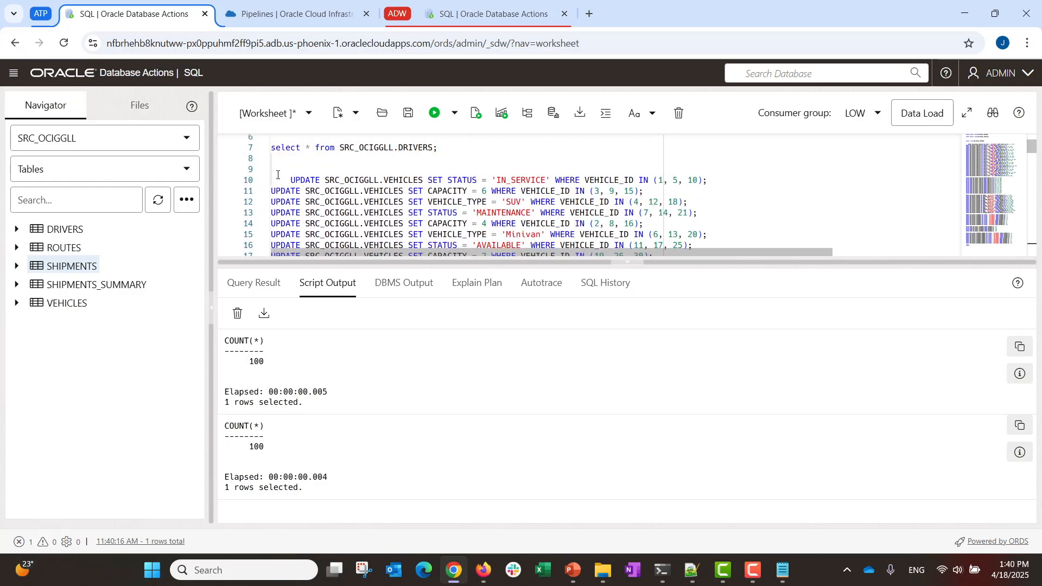
- Run the pasted UPDATE and DELETE statements in the ATP worksheet and clear the script output
left_click(273, 179, "shift")
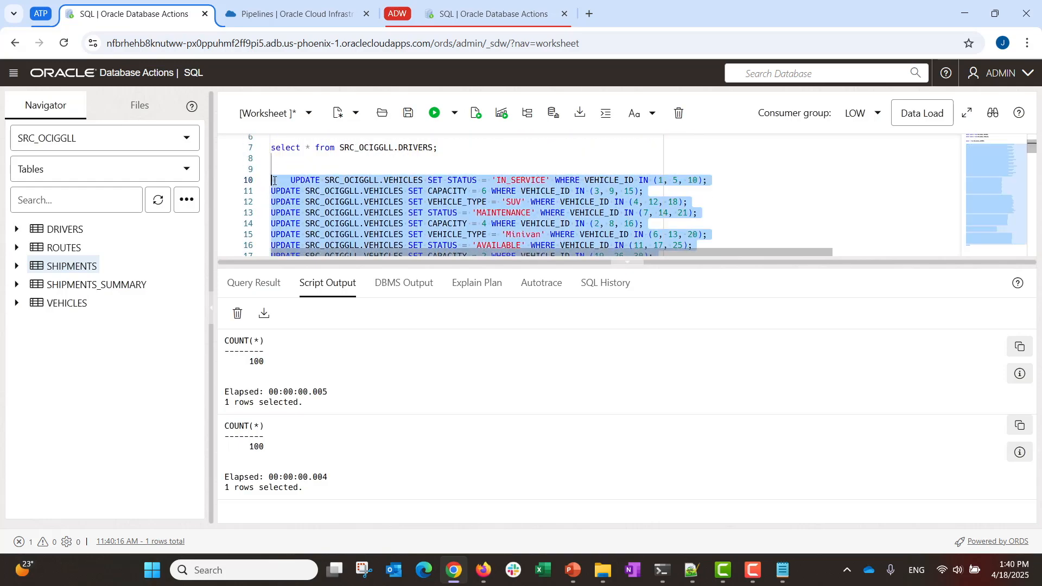
left_click(434, 113)
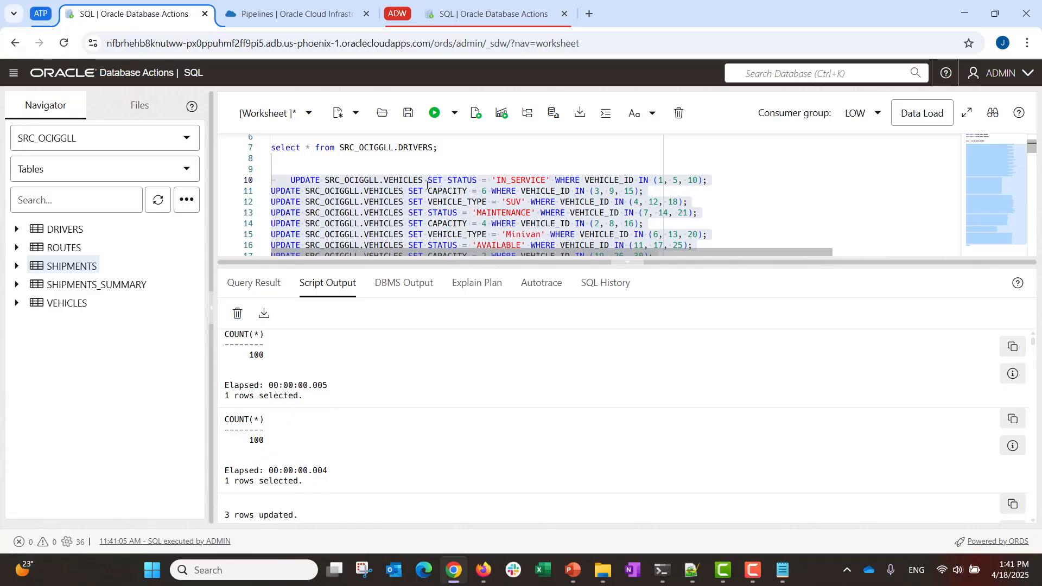
scroll(424, 185, "up", 2)
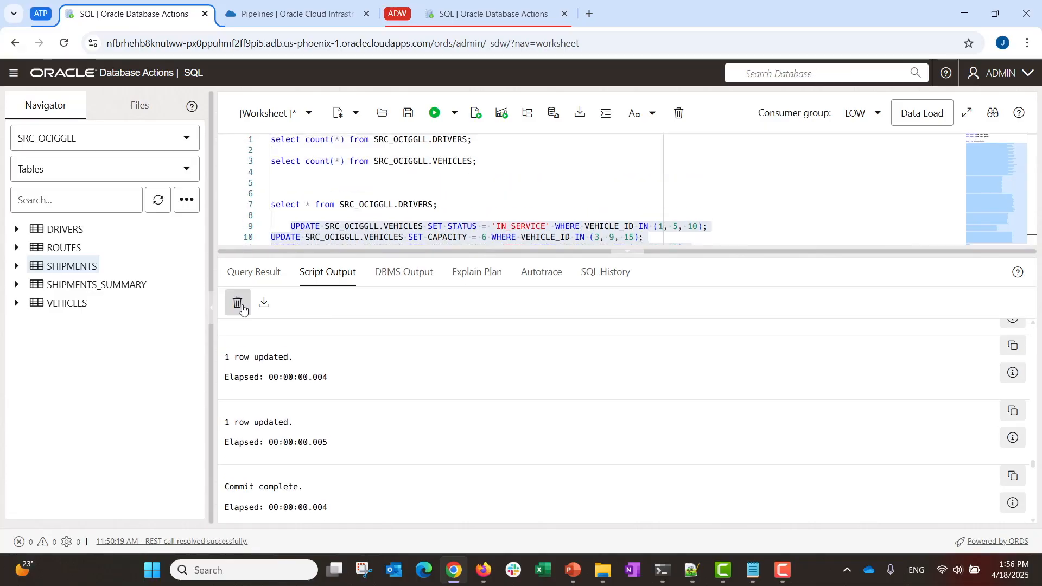
left_click(237, 302)
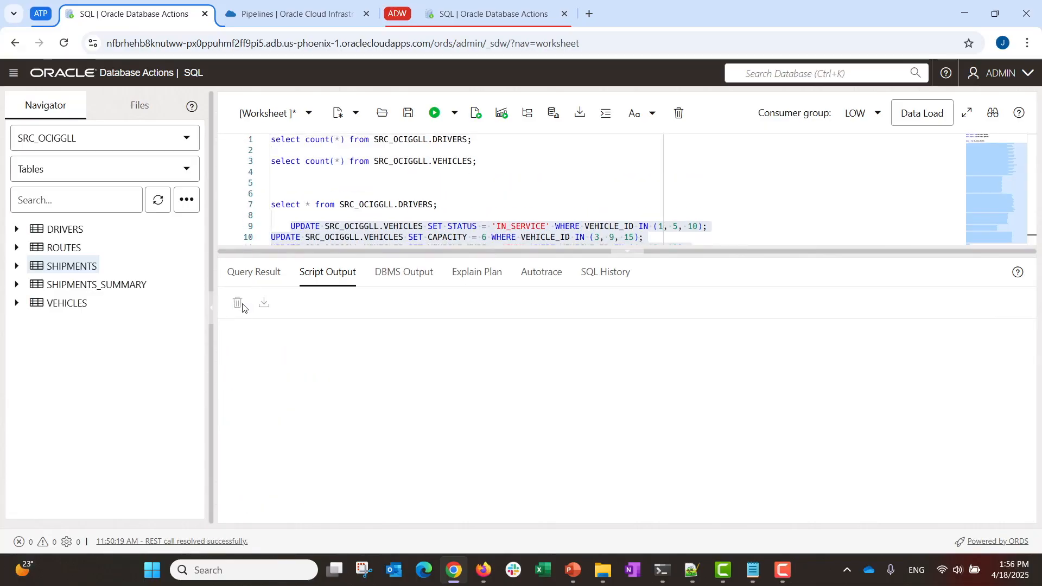
- Replace the UPDATE and DELETE statements with ones adding an INT column TICKETS to DRIVERS, setting it to 0 and committing; list the DRIVERS columns
right_click(373, 228)
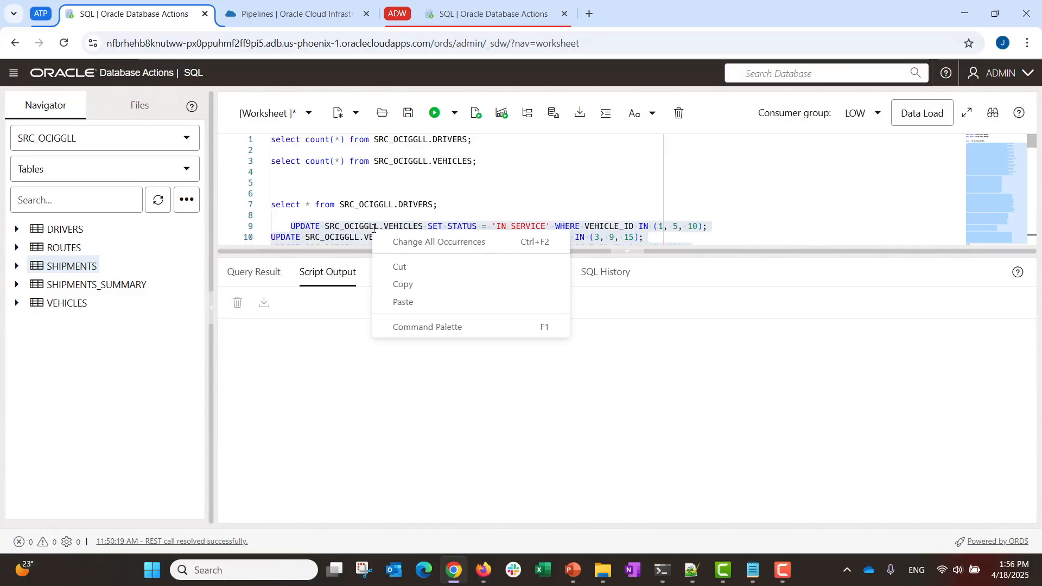
left_click(400, 267)
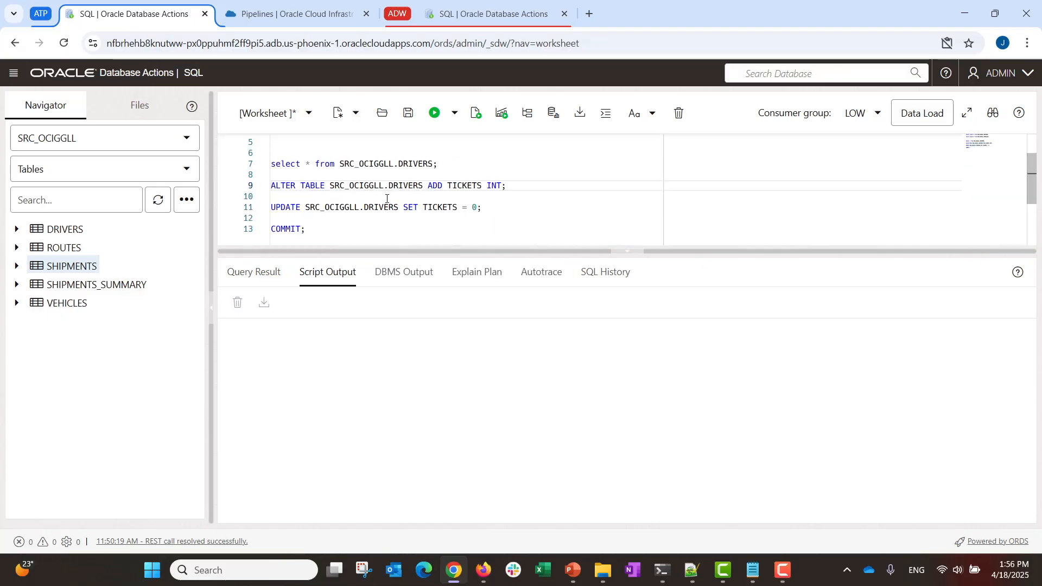
left_click(17, 229)
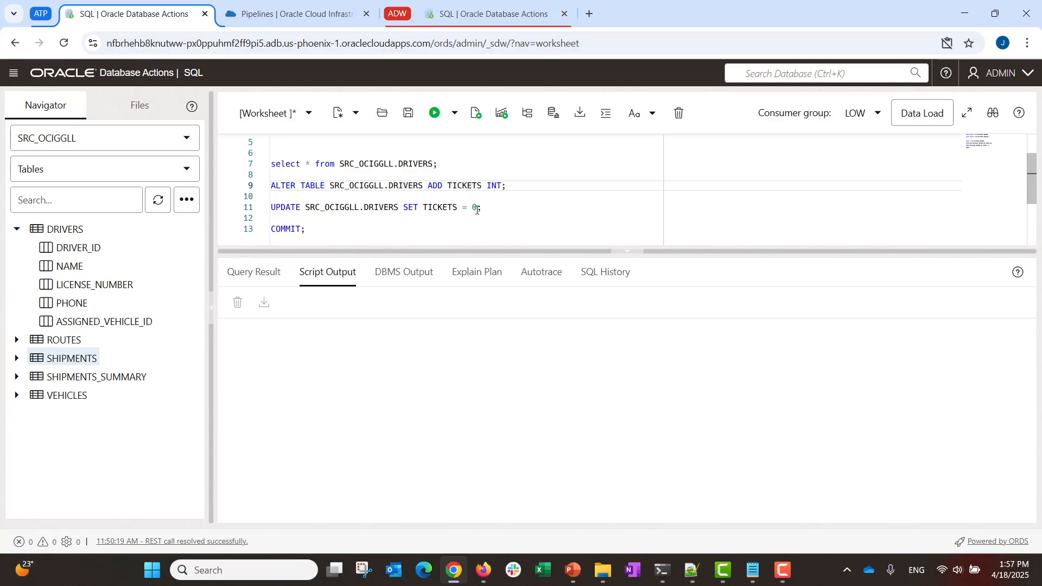
- Run the ALTER TABLE, UPDATE and COMMIT statements on the source DRIVERS table and refresh the table list
left_click(273, 186)
key("ctrl+shift+End")
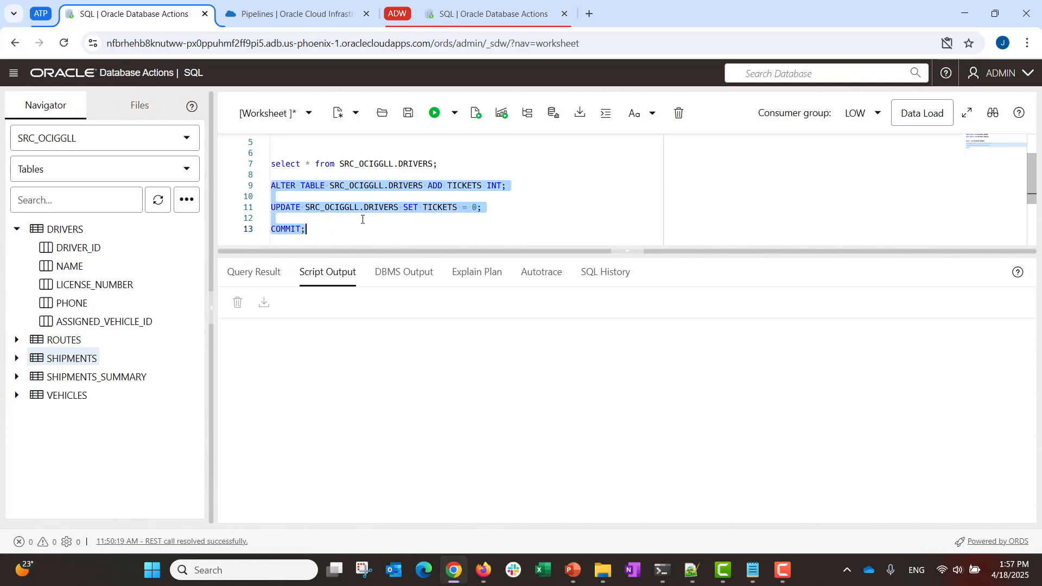
left_click(436, 114)
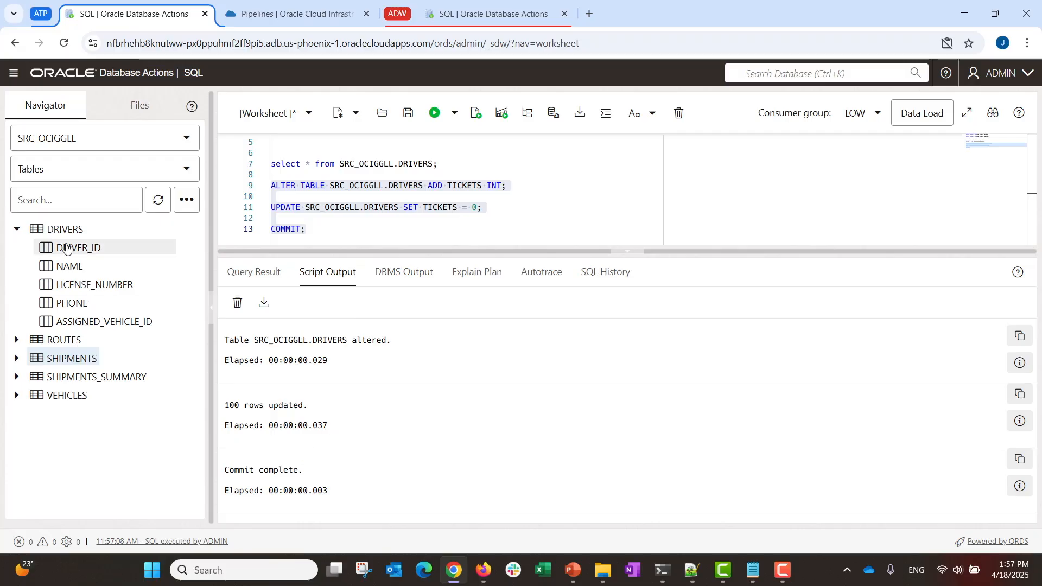
left_click(158, 200)
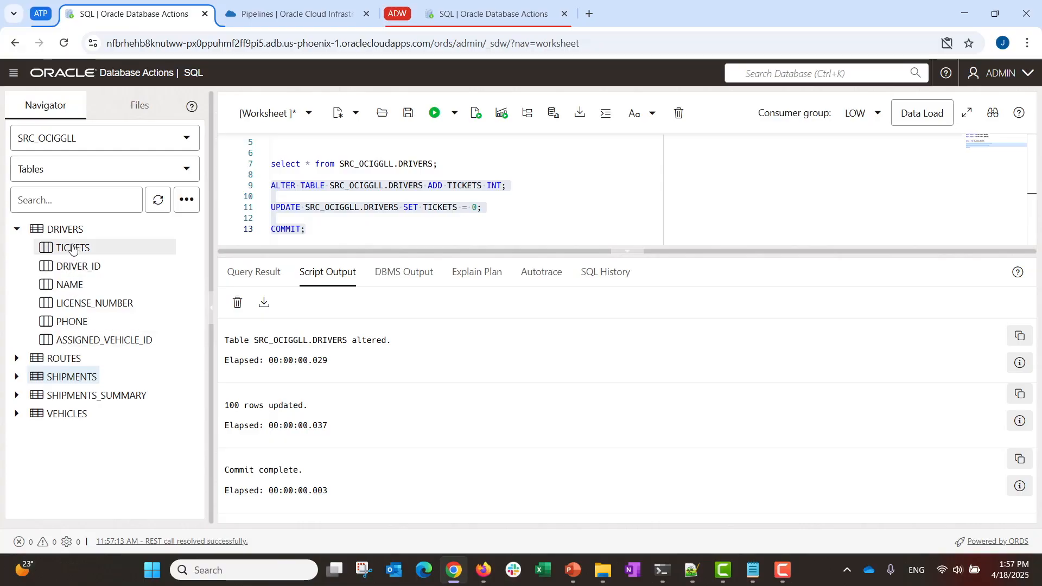
- Query all rows of SRC_OCIGGLL.DRIVERS in the ATP worksheet and examine the values of the TICKETS column
left_click_drag(438, 162, 261, 162)
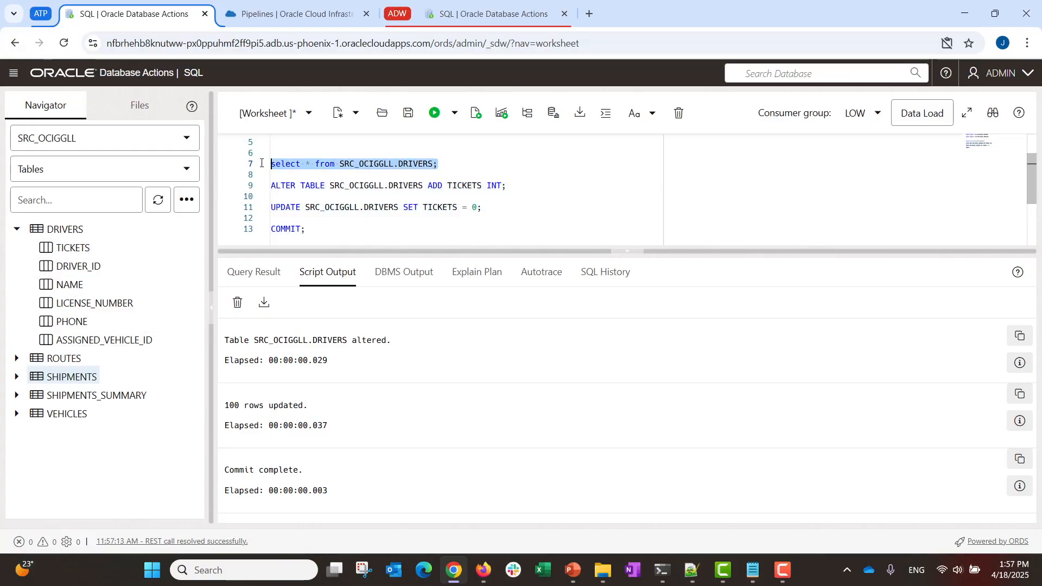
left_click(435, 113)
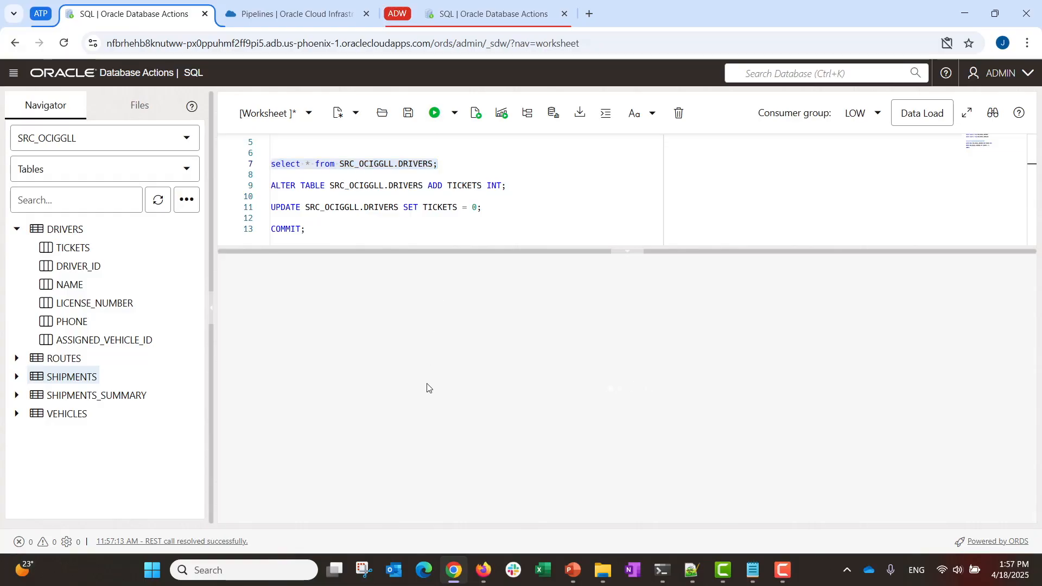
scroll(833, 349, "down", 10)
scroll(820, 422, "up", 8)
scroll(816, 480, "up", 5)
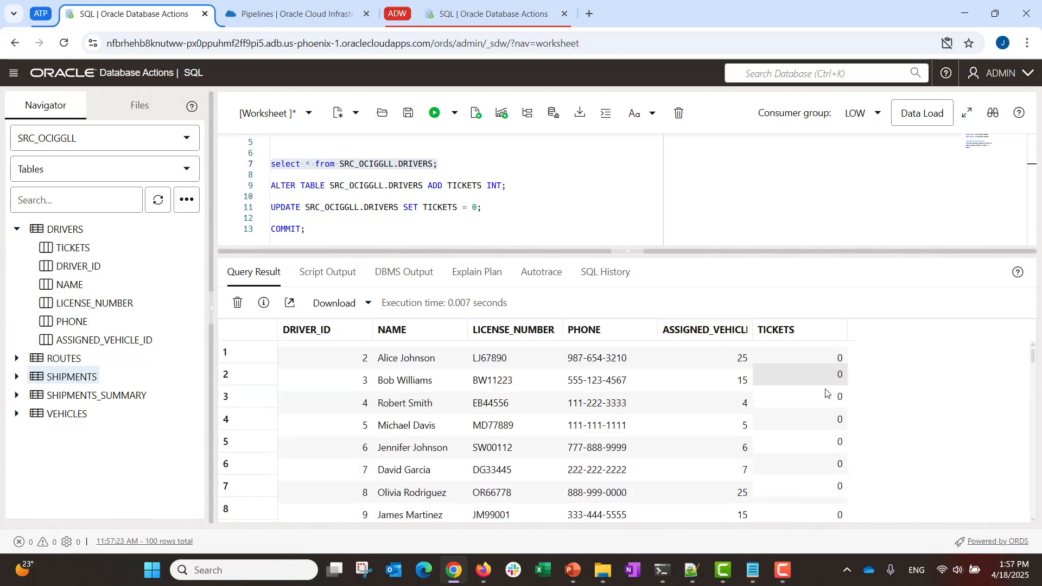
- In the target ADW worksheet, refresh the table list, show the columns of DRIVERS and query all its rows
left_click(465, 17)
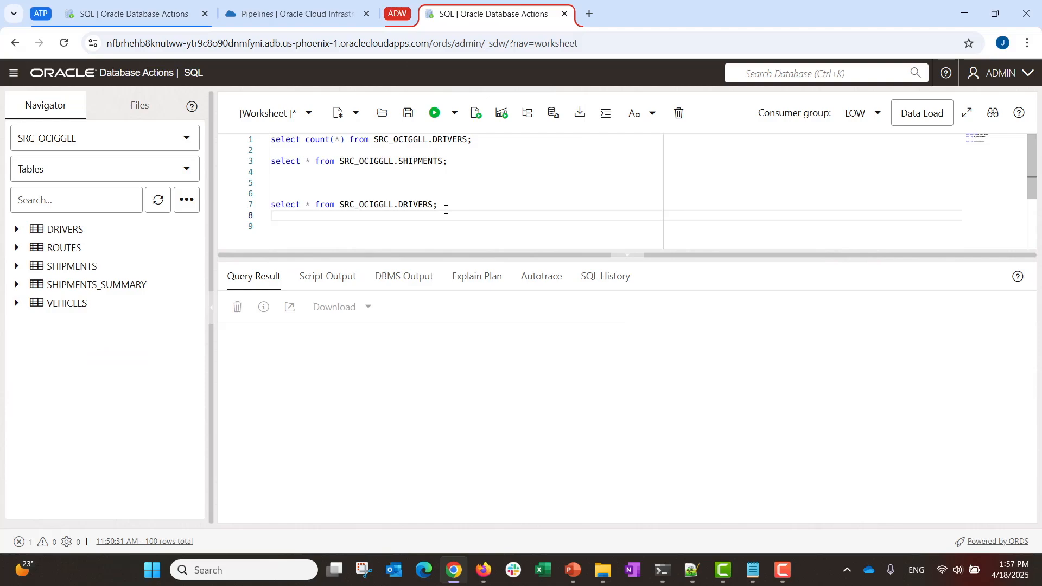
left_click(158, 200)
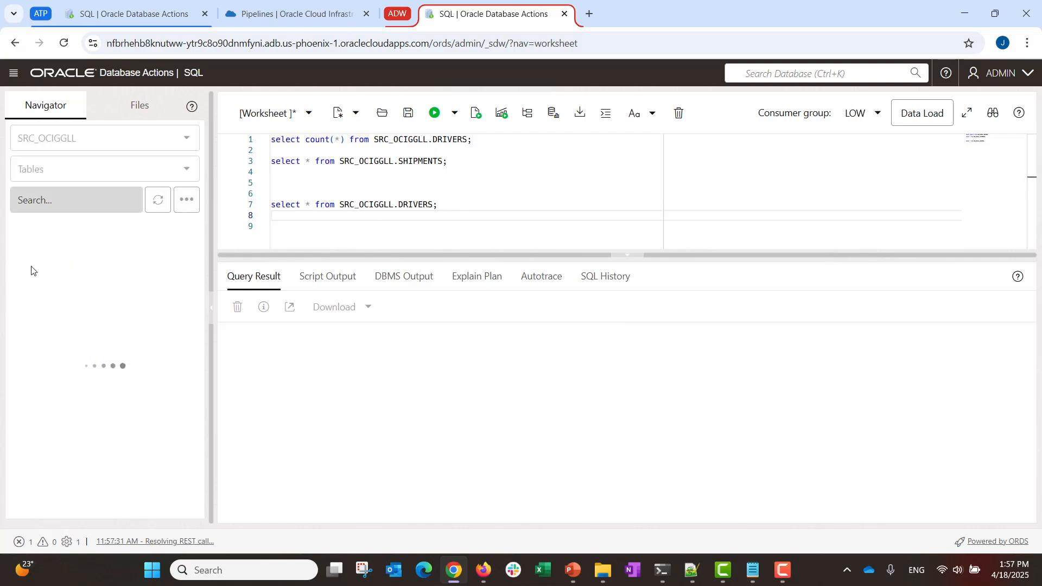
left_click(17, 230)
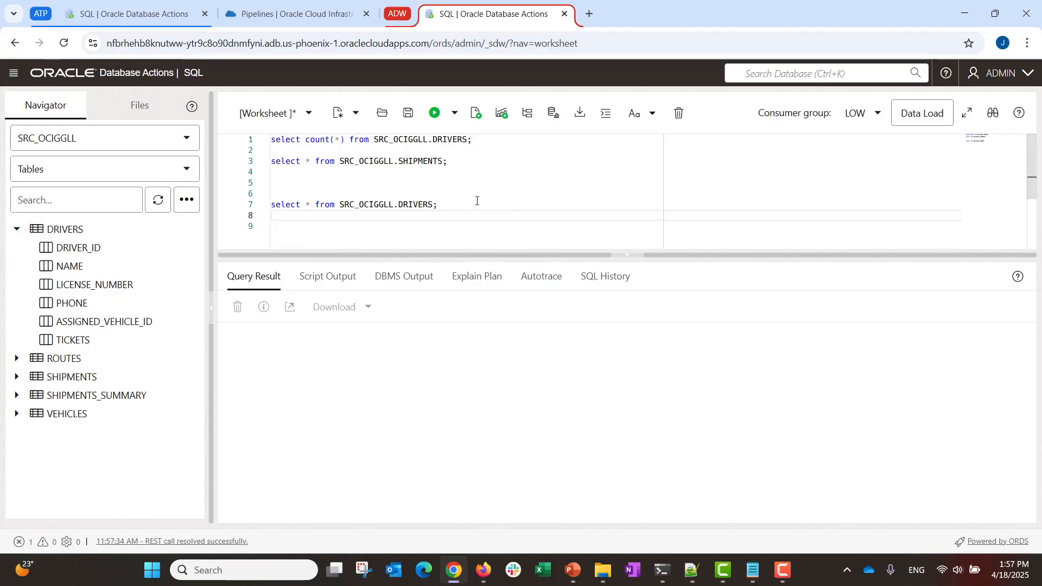
left_click_drag(451, 205, 269, 205)
left_click(435, 113)
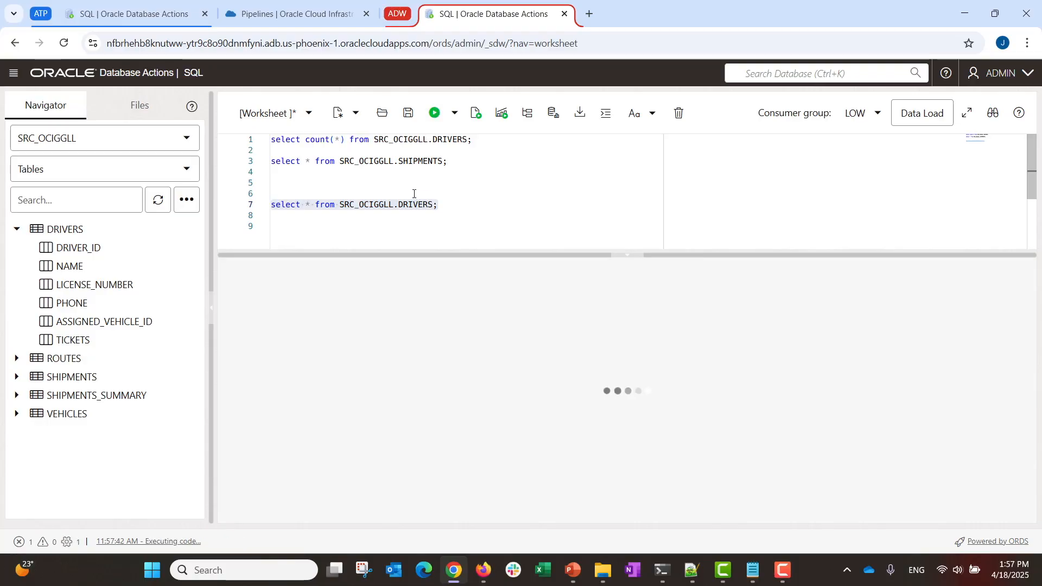
- Examine the TICKETS values in the target DRIVERS query result and return to the ZeroETL_Demo pipeline's runtime processes
scroll(830, 362, "down", 15)
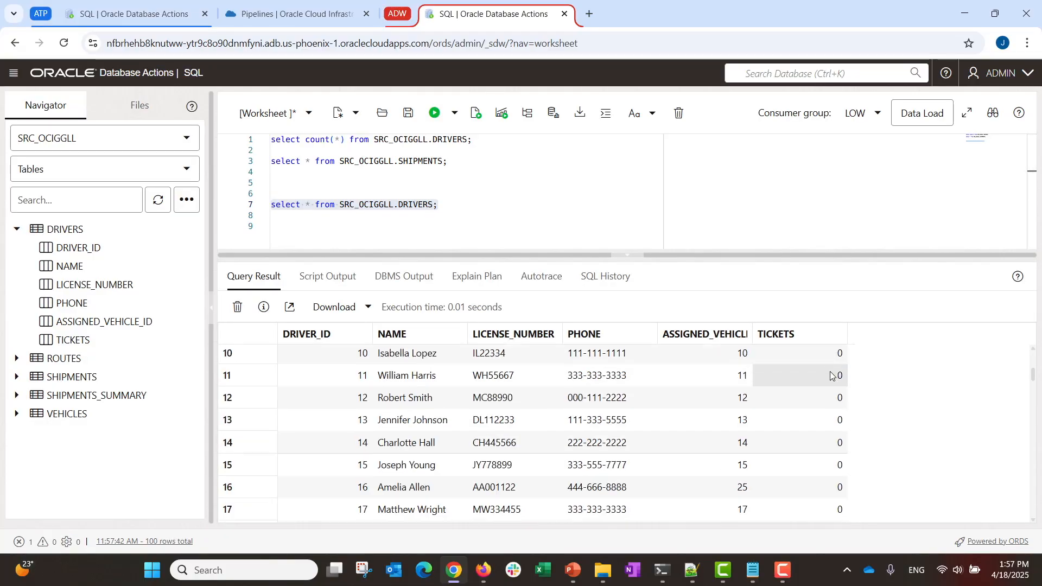
key("ctrl+shift+Tab")
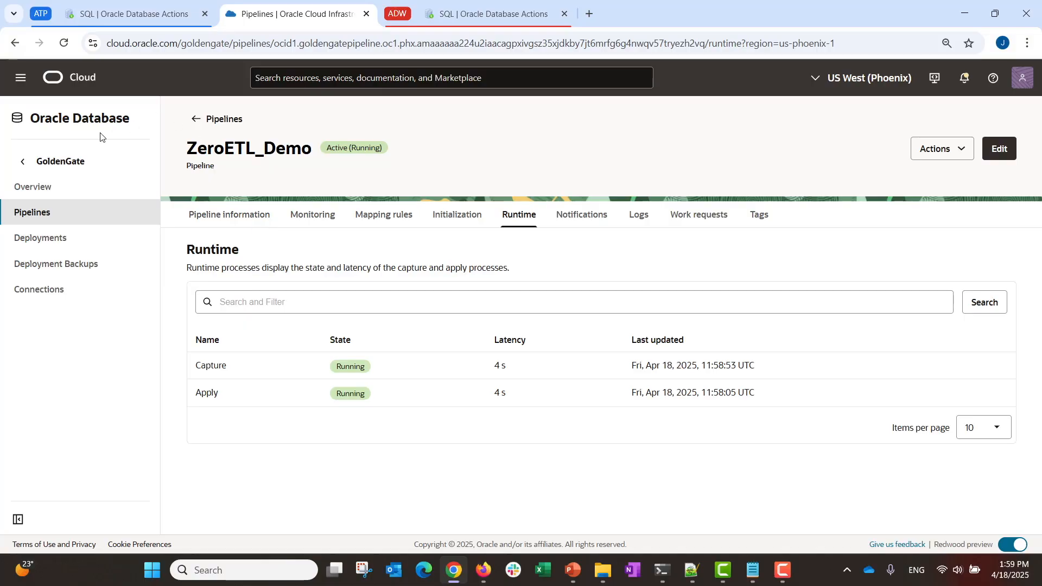
- From the Data fabric section of the GoldenGate overview, start creating a ZeroETL Mirror pipeline
left_click(14, 197)
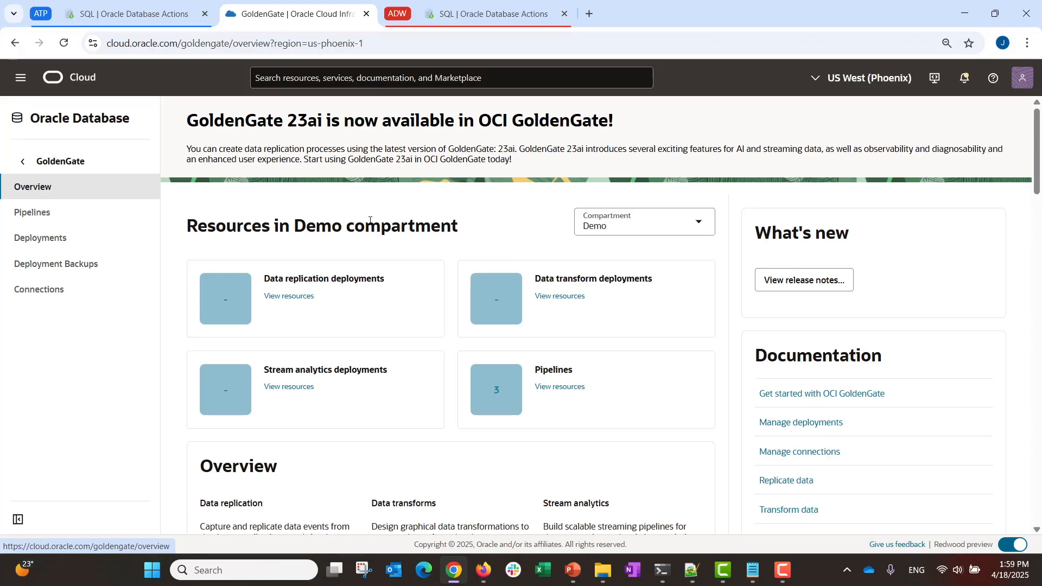
scroll(367, 309, "down", 10)
scroll(242, 392, "down", 3)
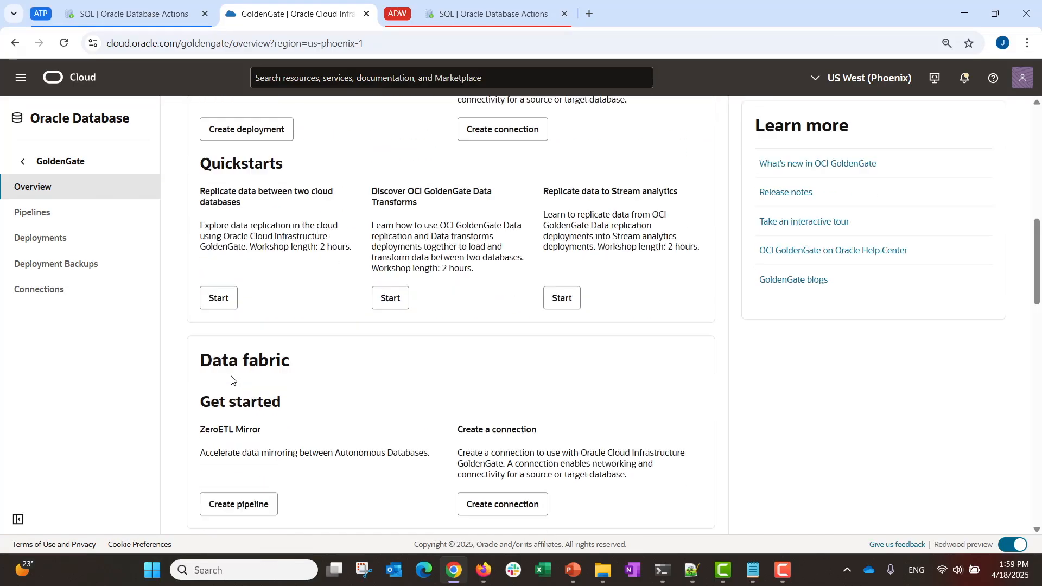
left_click(241, 450)
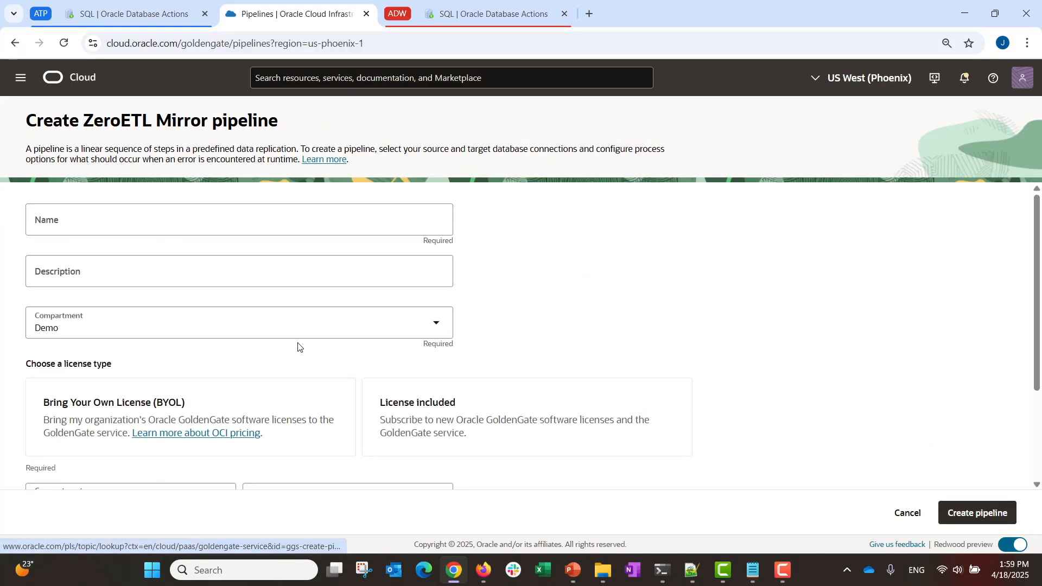
- Name the pipeline ZeroETL_Pipeline, choose License included, and set DevDay_ATP as source connection and DevDay_ADW as target connection
left_click(108, 219)
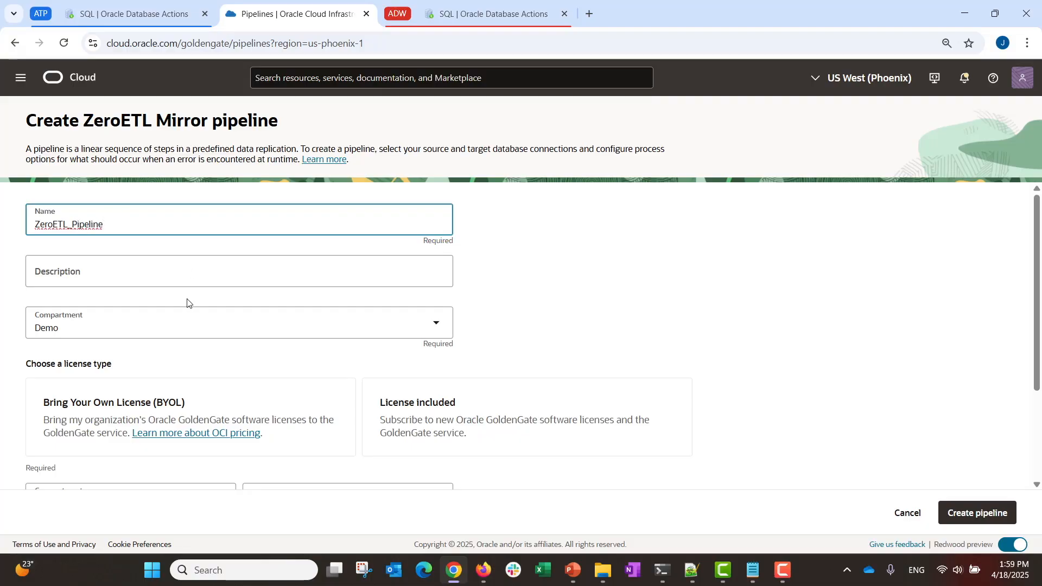
left_click(477, 421)
scroll(302, 391, "down", 3)
left_click(337, 366)
left_click(296, 431)
left_click(297, 419)
left_click(293, 453)
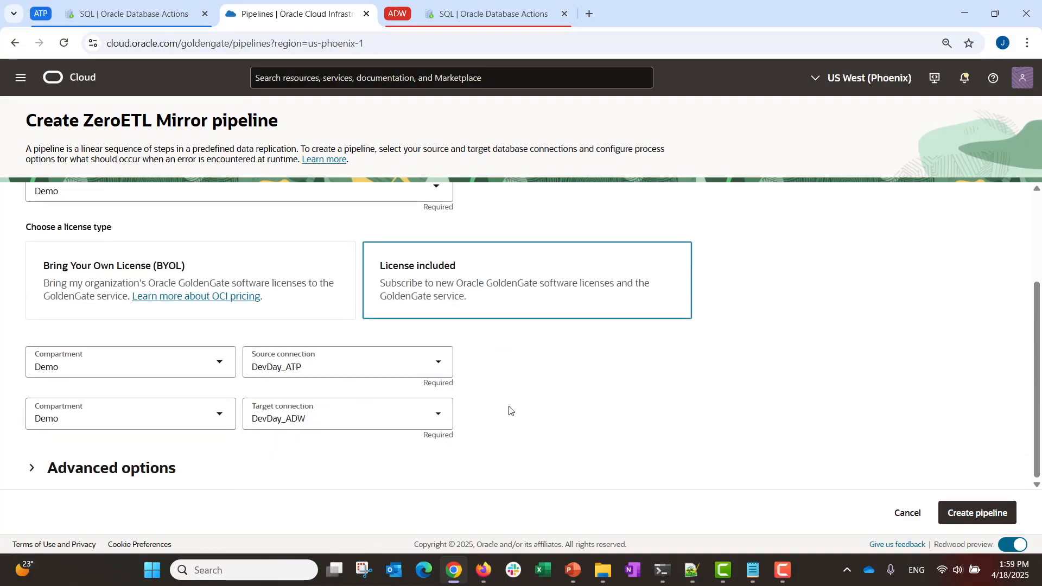
- Expand the advanced options and examine the settings for copying existing data and the available actions upon existing tables
left_click(32, 469)
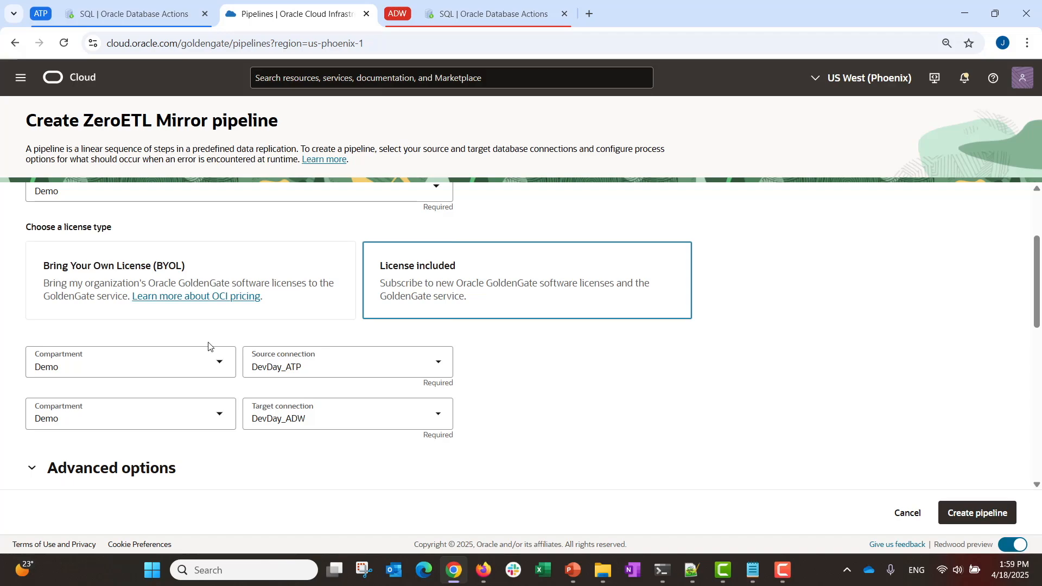
scroll(286, 400, "down", 10)
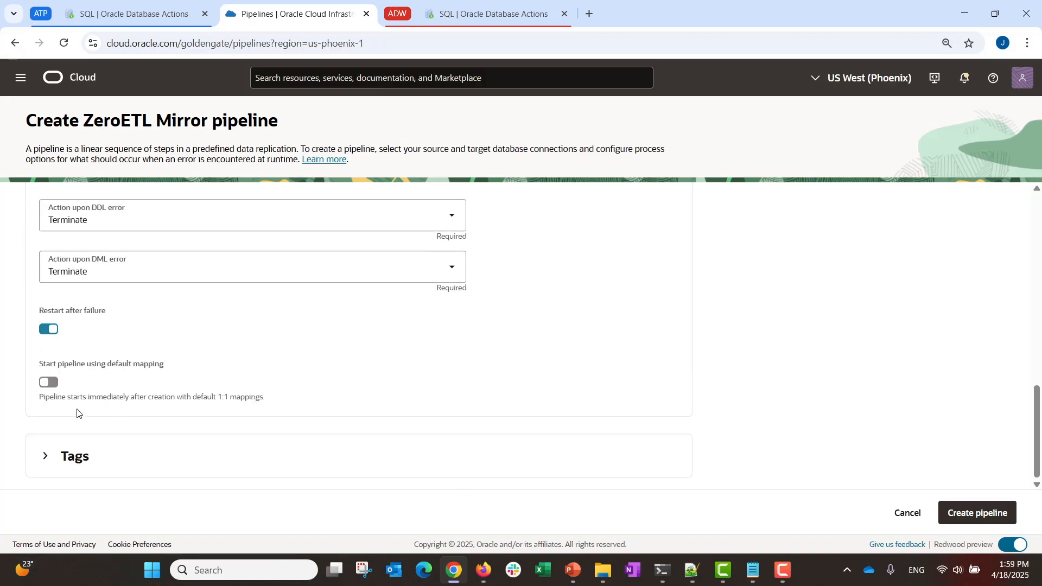
scroll(144, 396, "up", 5)
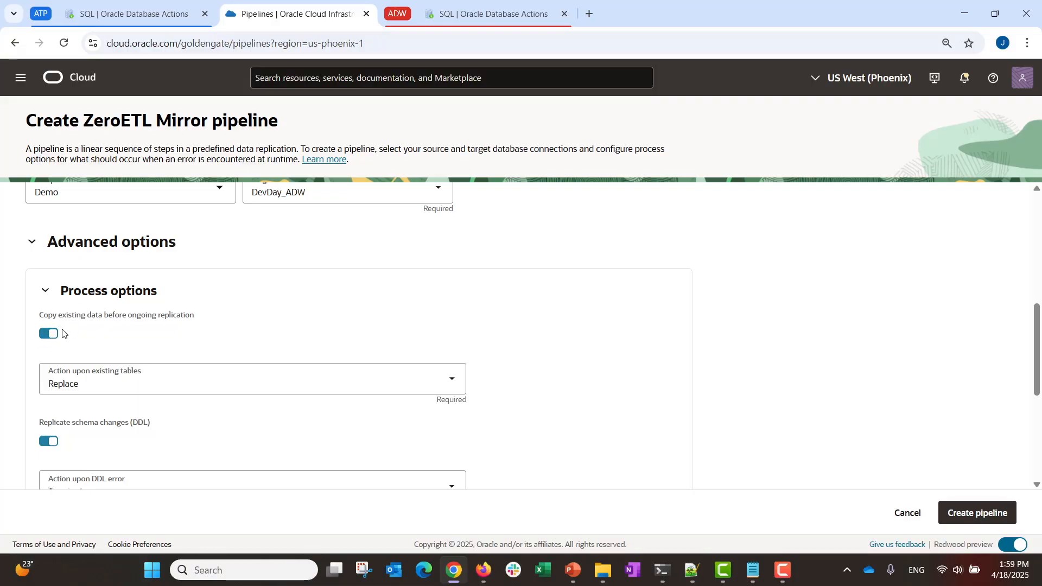
left_click(193, 385)
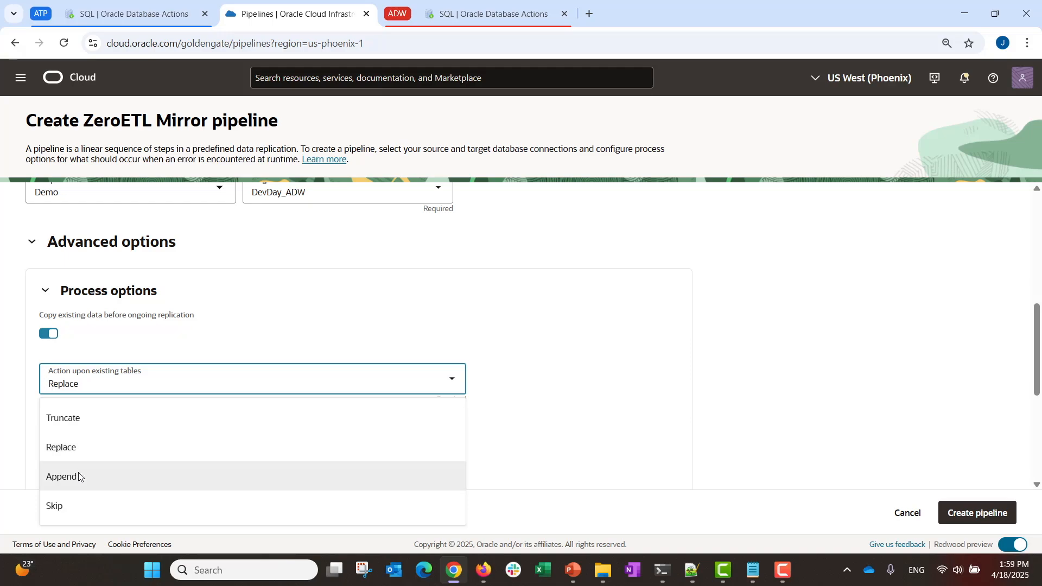
left_click(127, 354)
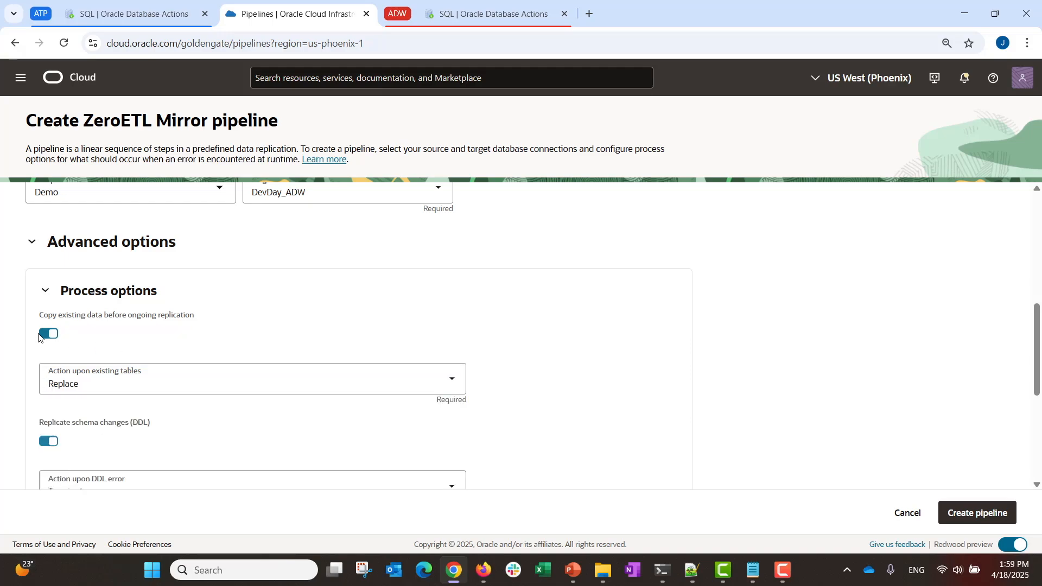
left_click(47, 335)
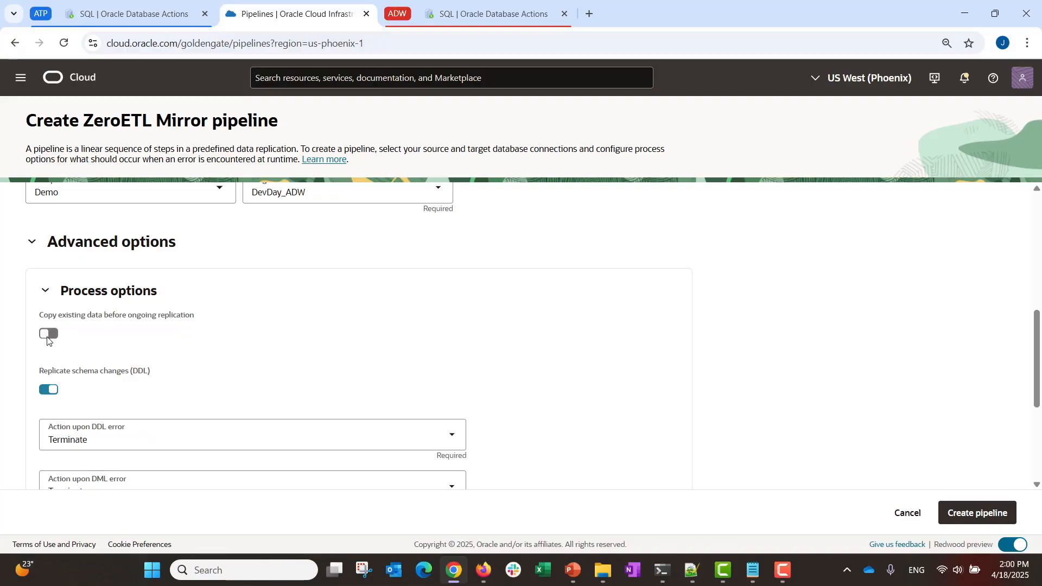
left_click(48, 335)
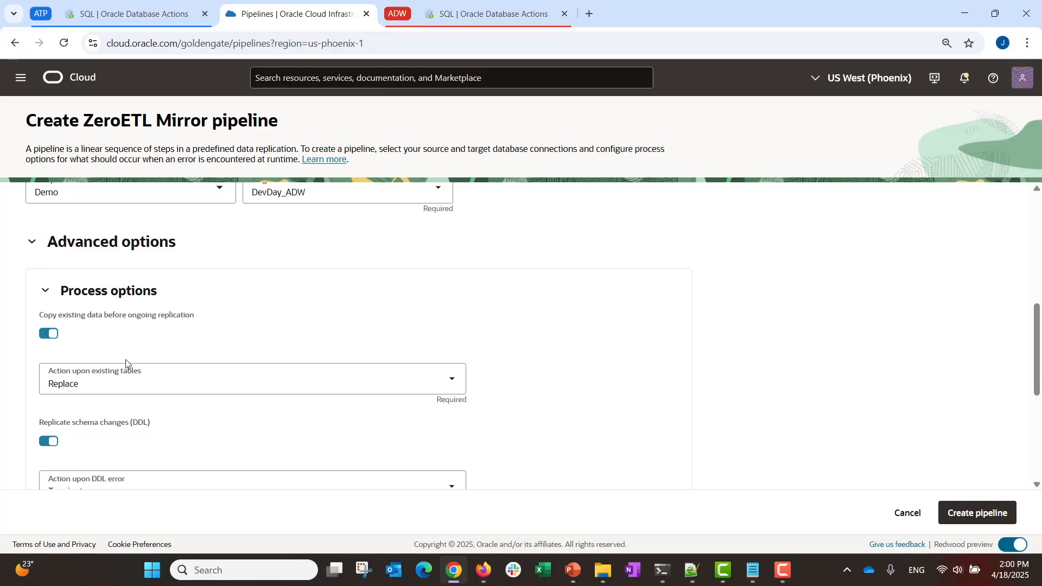
- Examine the option for replicating schema changes and the available actions upon a DDL error
scroll(126, 374, "down", 3)
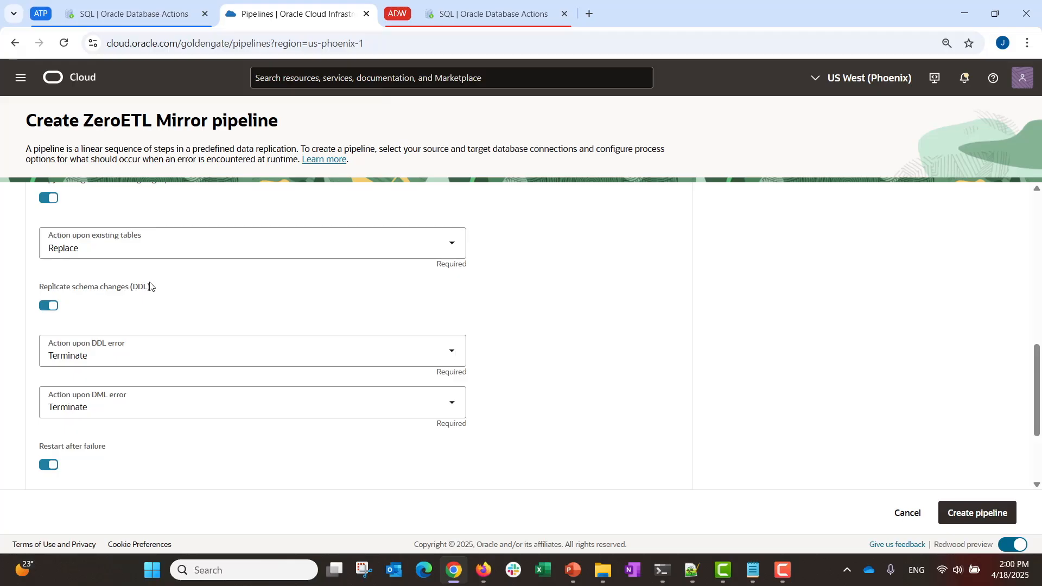
left_click(52, 308)
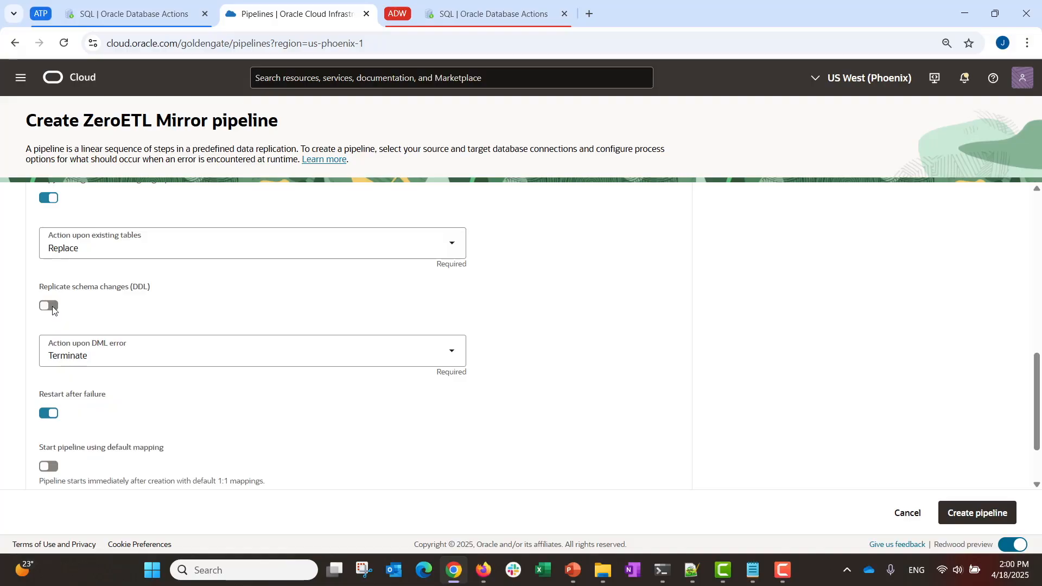
left_click(51, 307)
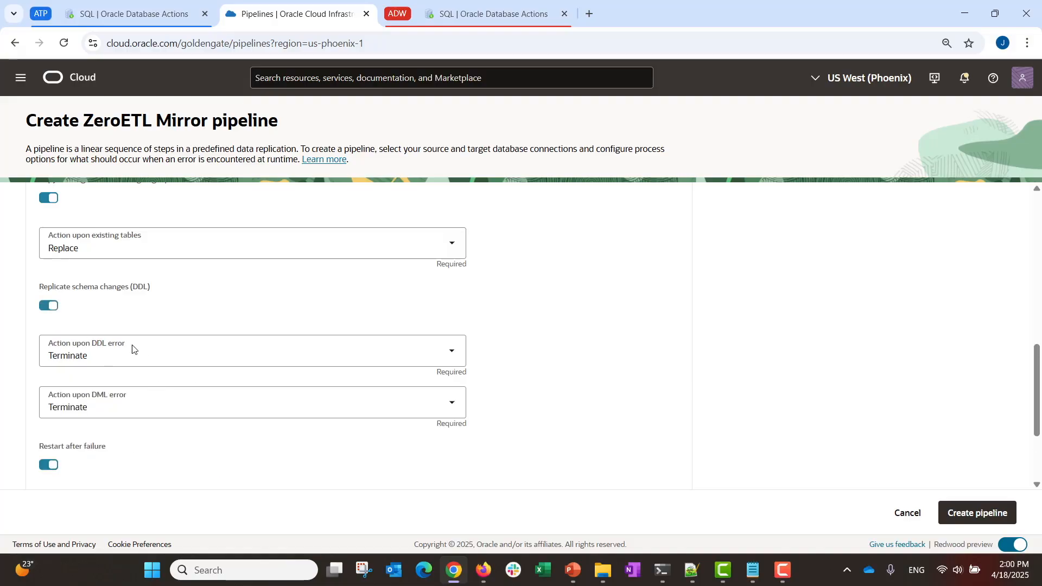
left_click(144, 352)
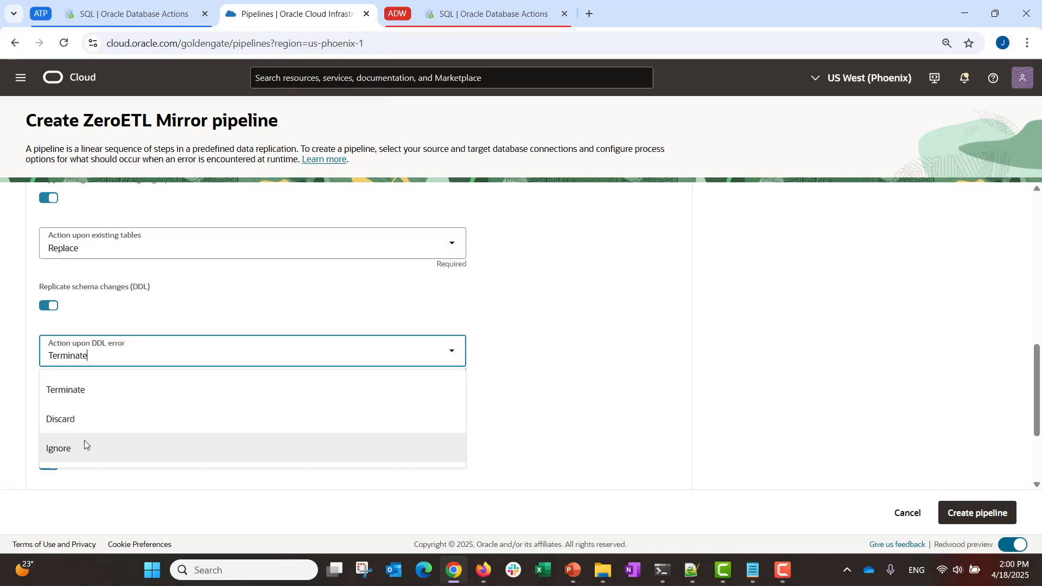
left_click(132, 328)
- Check the Restart after failure option, keep it enabled, and create the pipeline
scroll(111, 386, "down", 3)
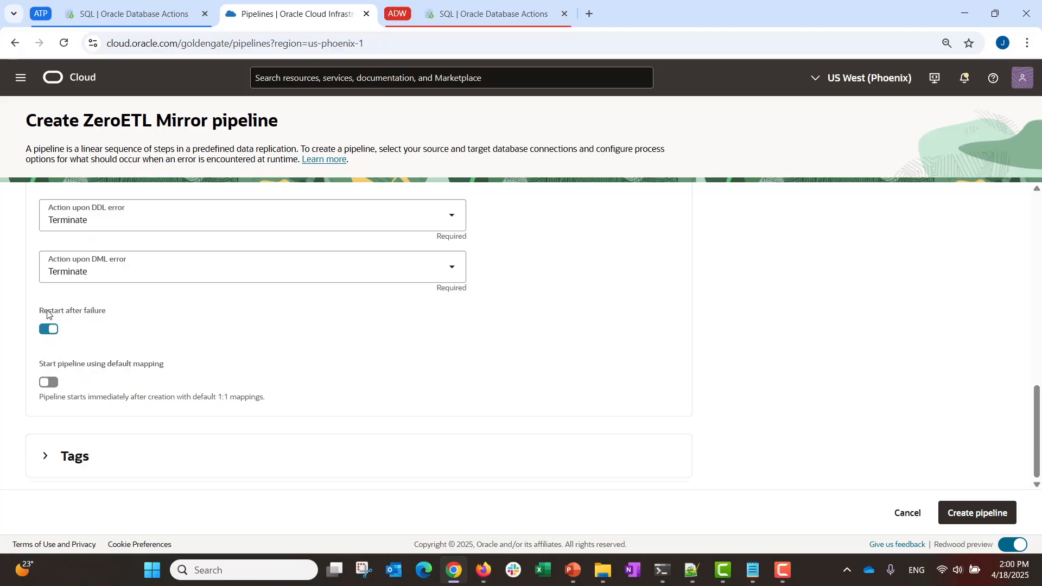
left_click(43, 331)
left_click(54, 332)
left_click(968, 516)
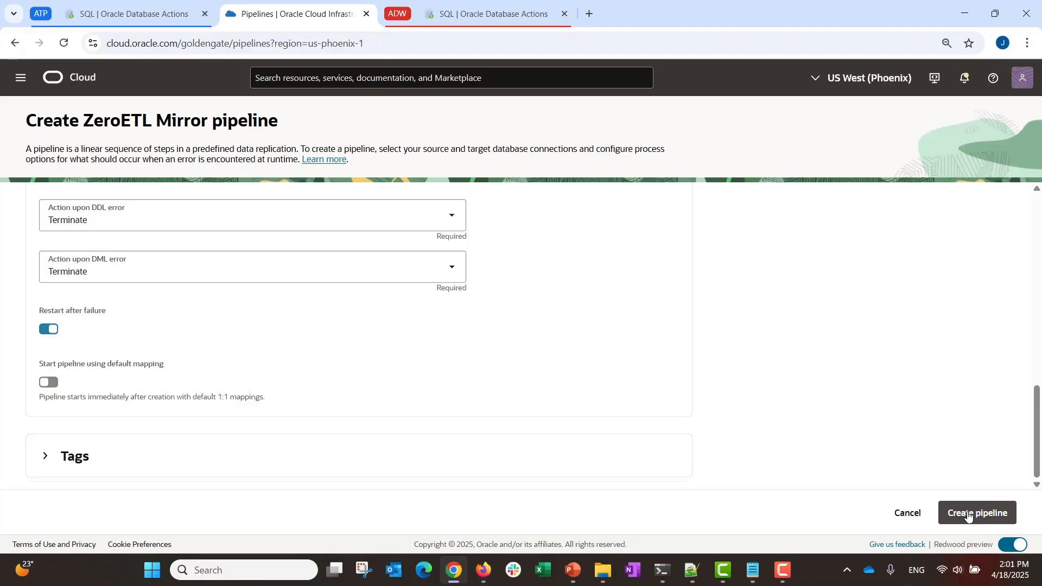
left_click(968, 516)
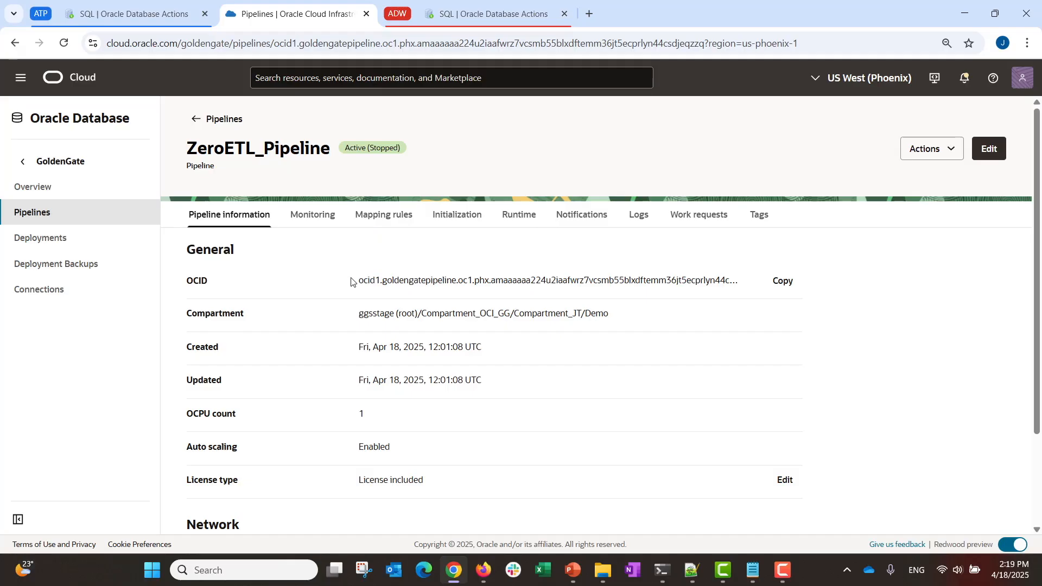
- Review the general and network information of ZeroETL_Pipeline and test its DevDay_ATP source connection
scroll(359, 293, "down", 2)
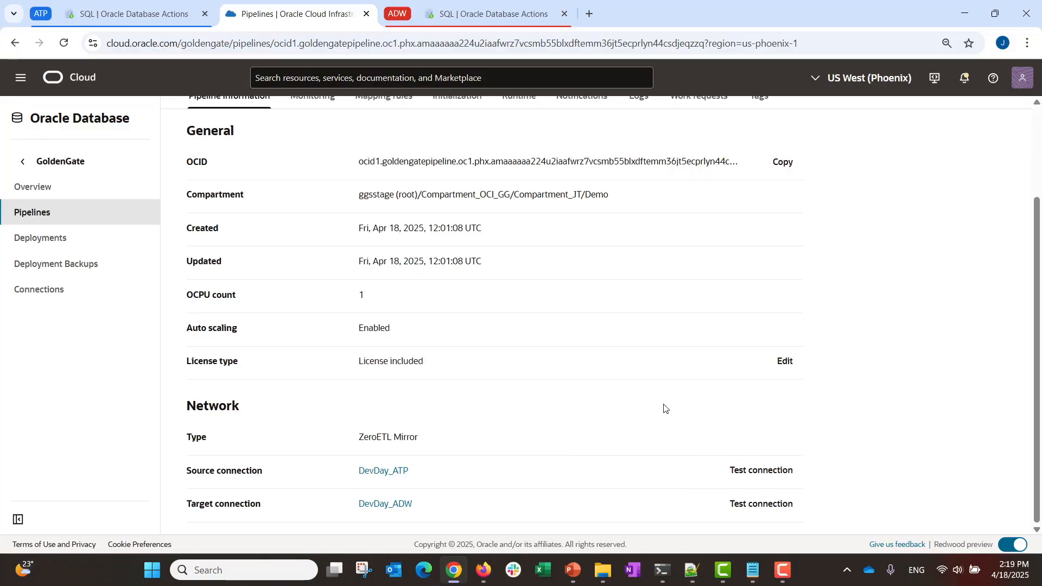
scroll(376, 412, "up", 2)
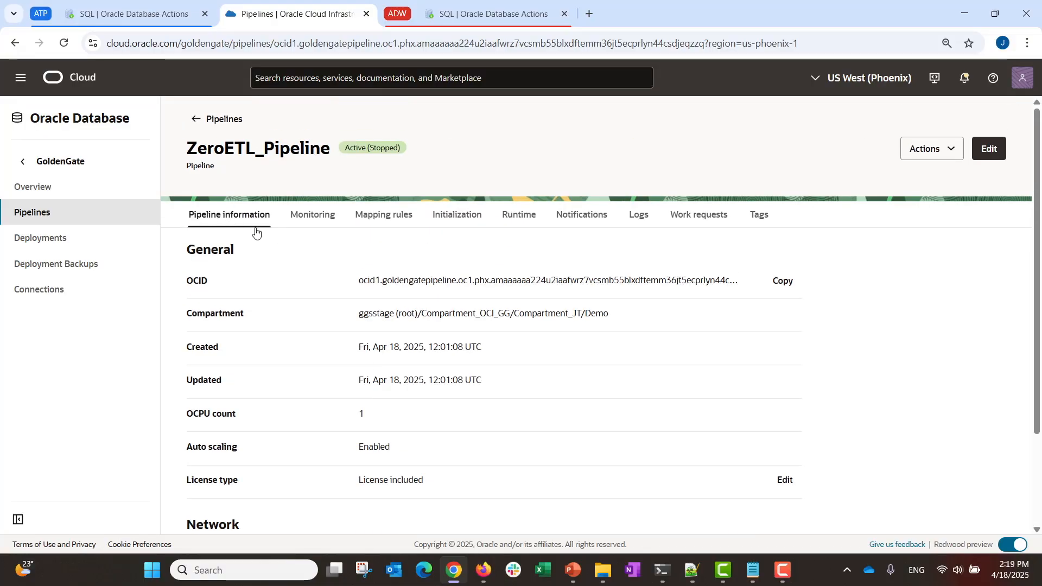
scroll(302, 360, "down", 2)
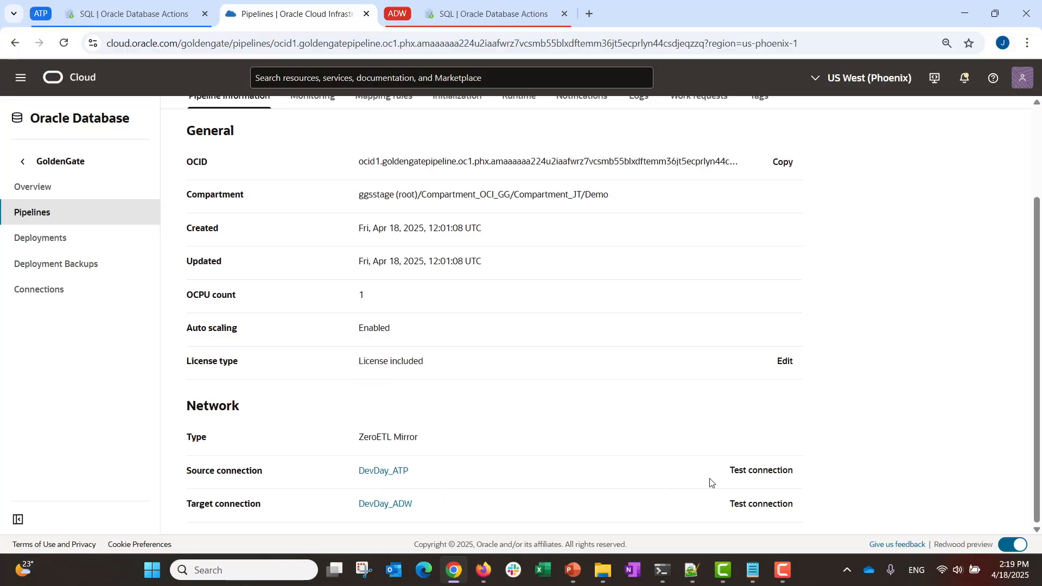
left_click(760, 473)
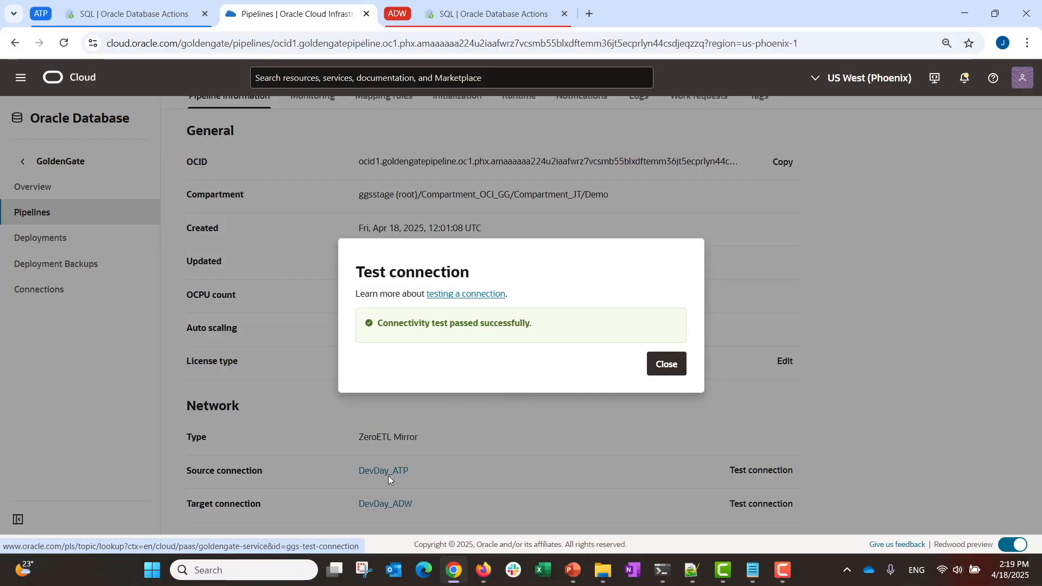
left_click(669, 364)
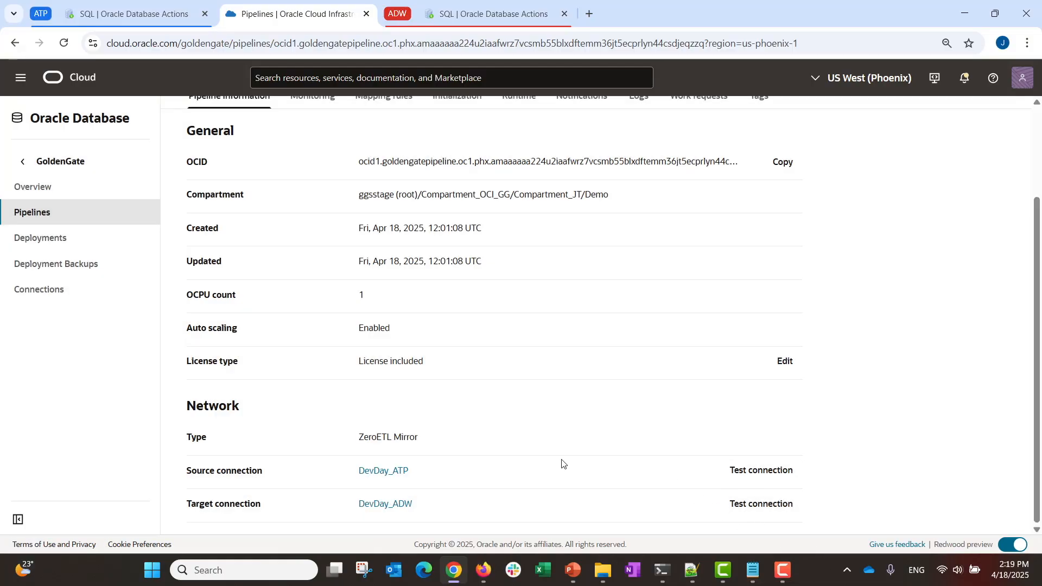
scroll(426, 326, "up", 3)
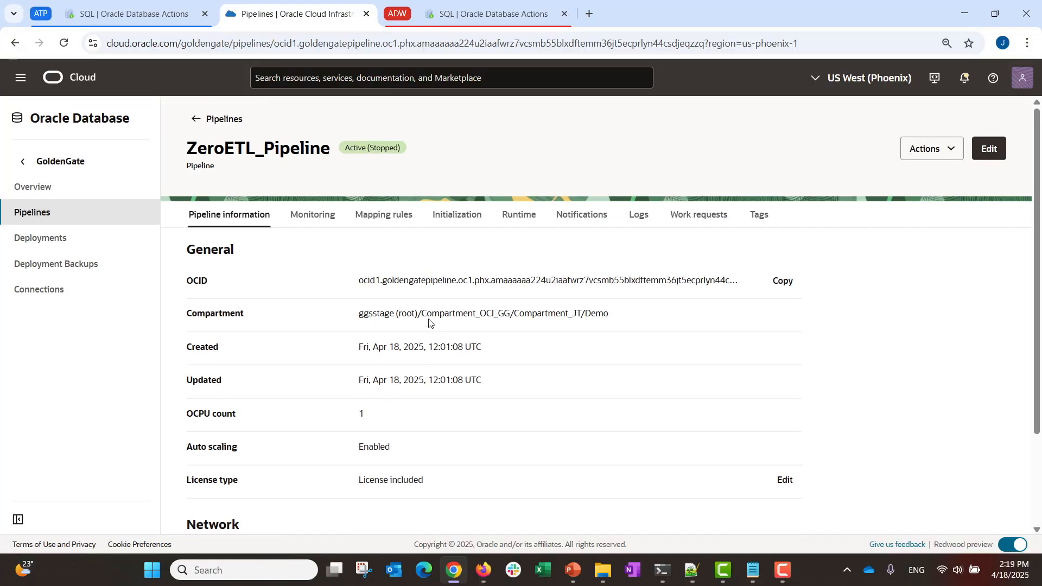
- Preview the pipeline's mapping rules, list the tables mapped under the SRC_OCIGGLL schema, and copy the source schema name
left_click(379, 226)
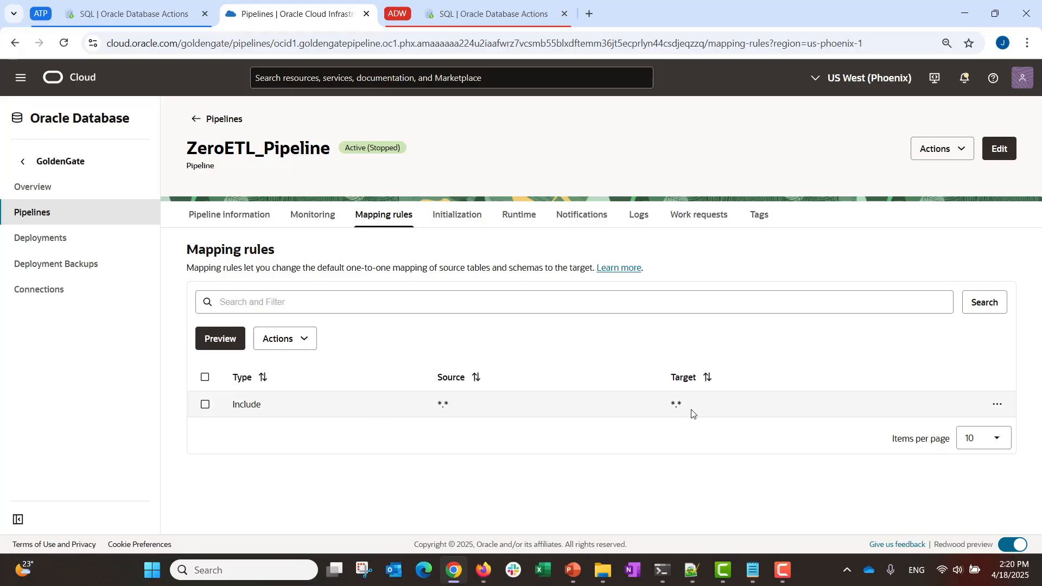
left_click(228, 346)
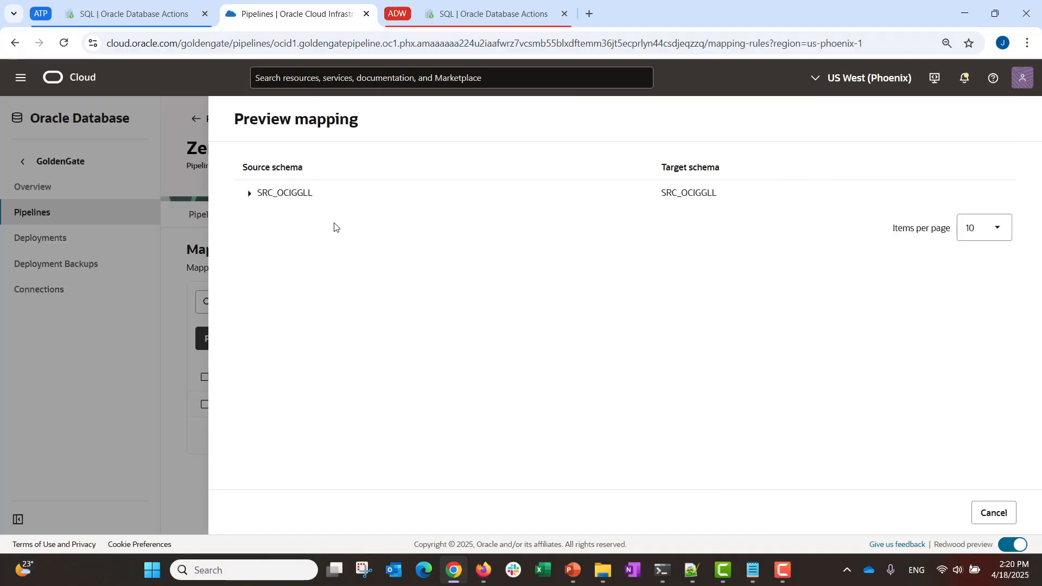
left_click(250, 194)
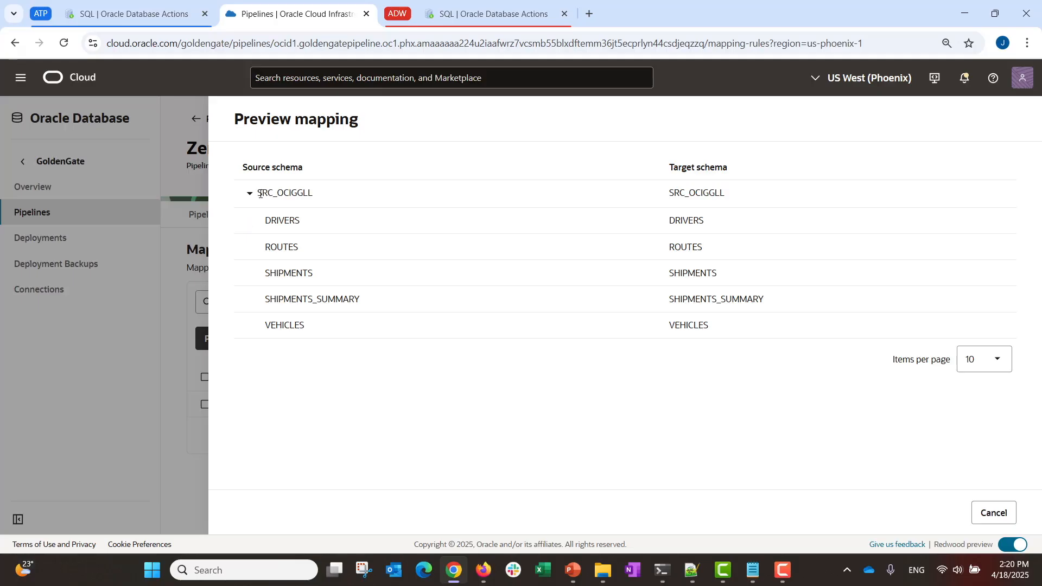
left_click_drag(260, 194, 325, 197)
key("ctrl+c")
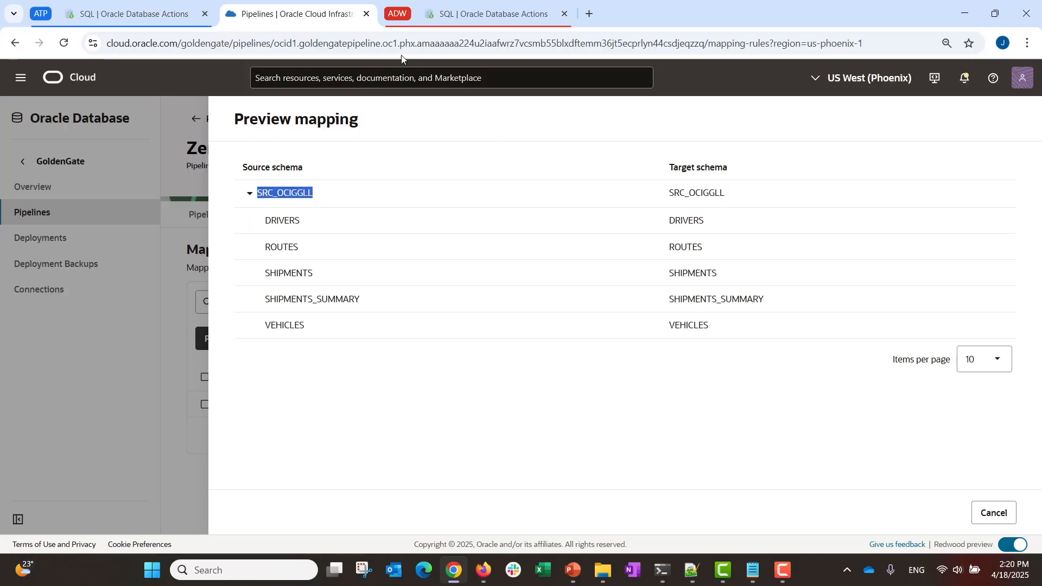
- Switch the ADW worksheet's navigator to the SRCMIRROR_OCIGGLL schema, then return to the pipeline and close the mapping preview
left_click(444, 19)
left_click(185, 143)
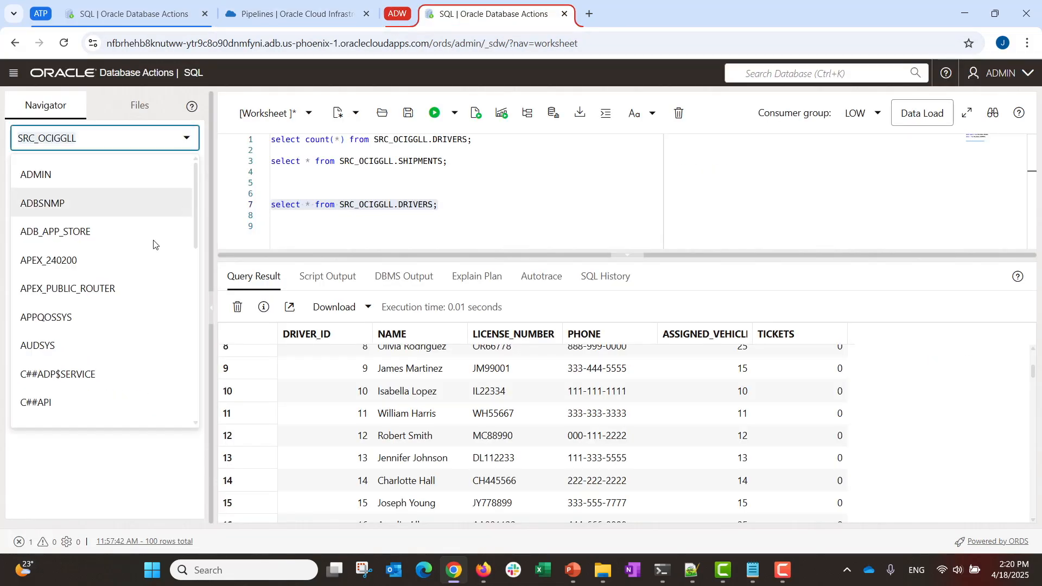
scroll(132, 305, "down", 15)
scroll(122, 319, "down", 5)
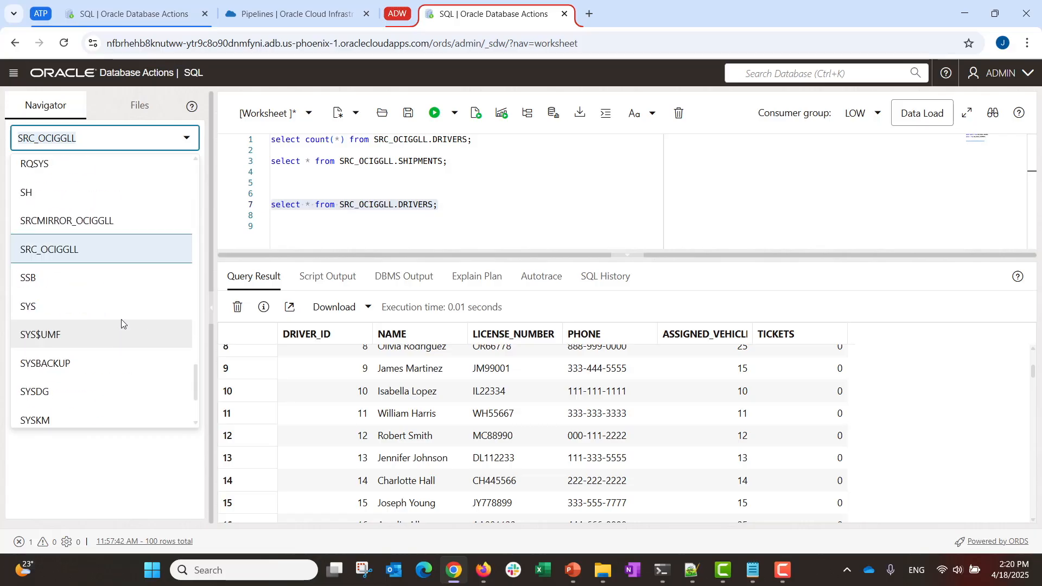
scroll(99, 297, "up", 1)
left_click(97, 297)
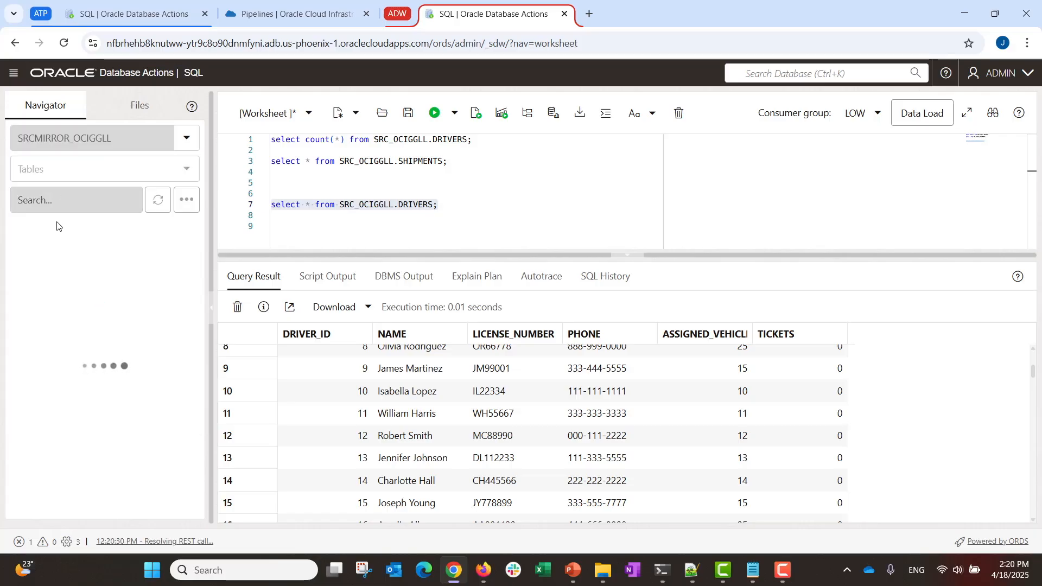
left_click(284, 18)
left_click(994, 513)
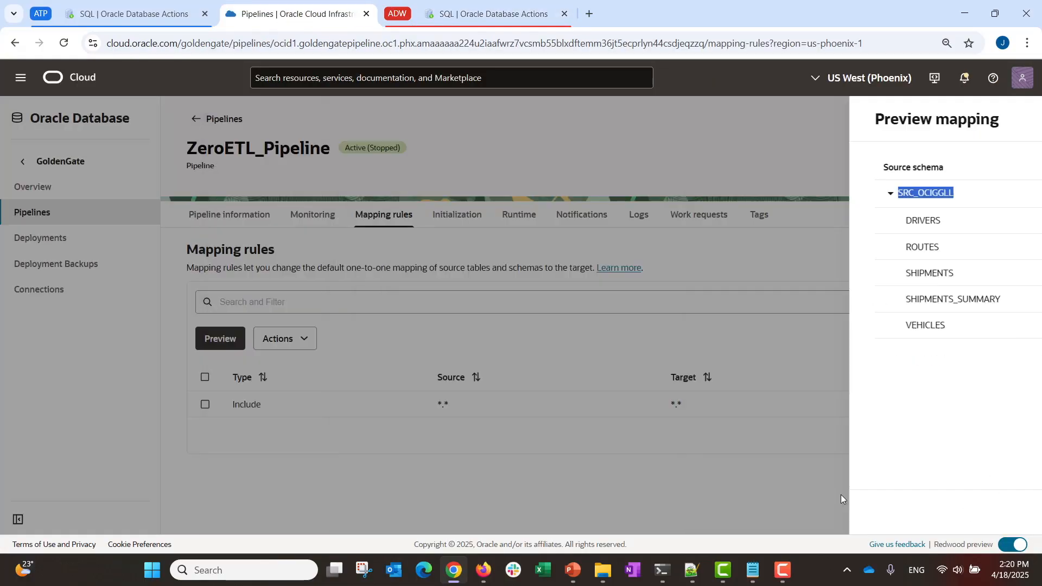
- Add an Include mapping rule to ZeroETL_Pipeline with source SRC_OCIGGLL.* and target SRCMIRROR_OCIGGLL.*
left_click(277, 341)
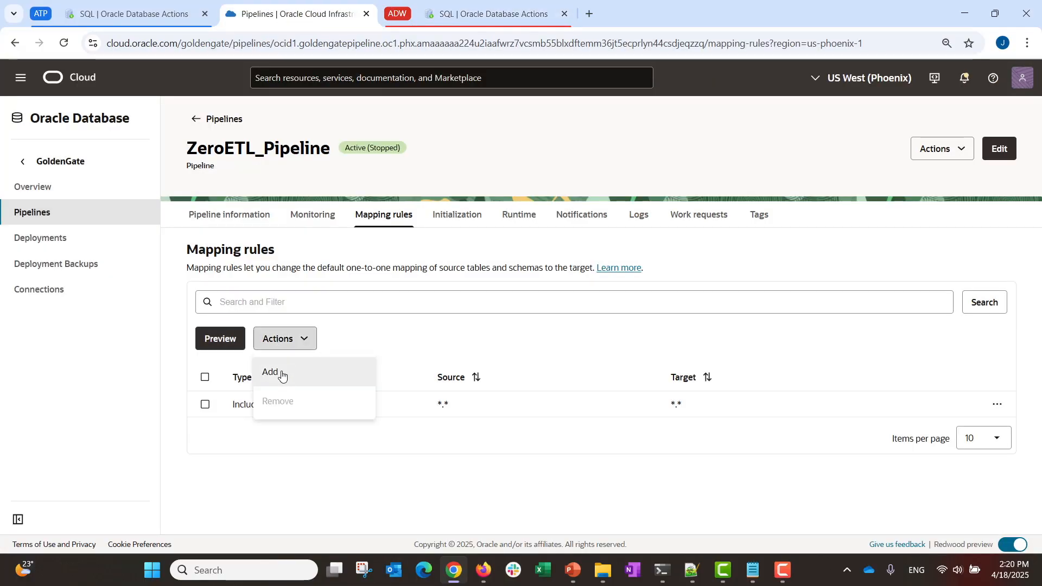
left_click(280, 371)
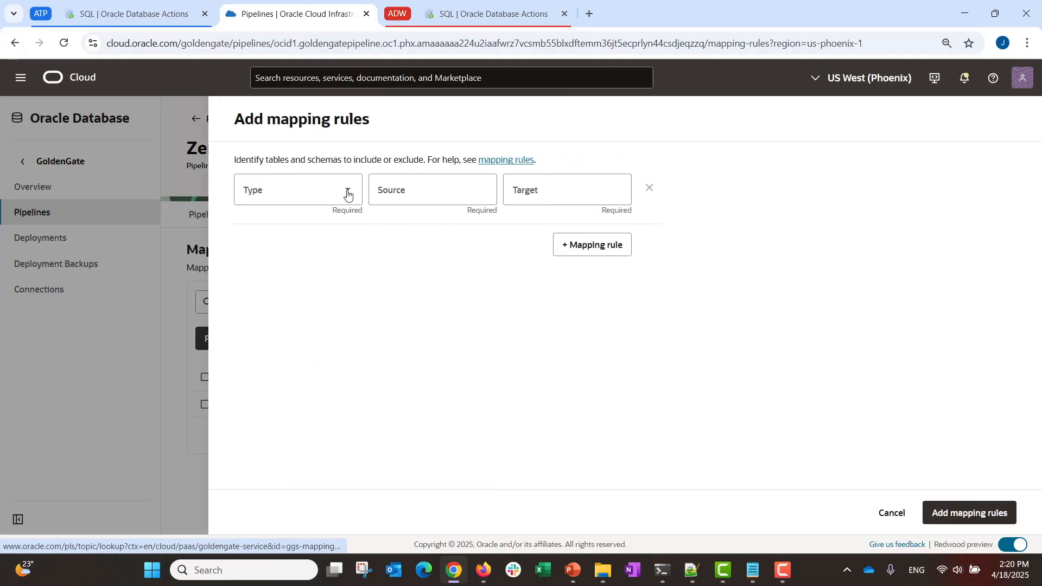
left_click(348, 191)
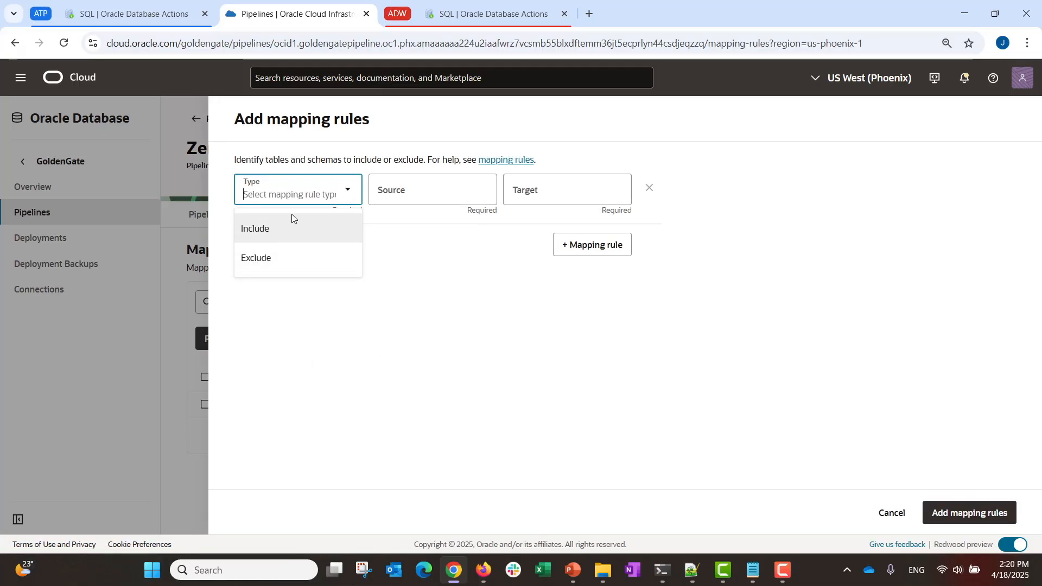
left_click(261, 230)
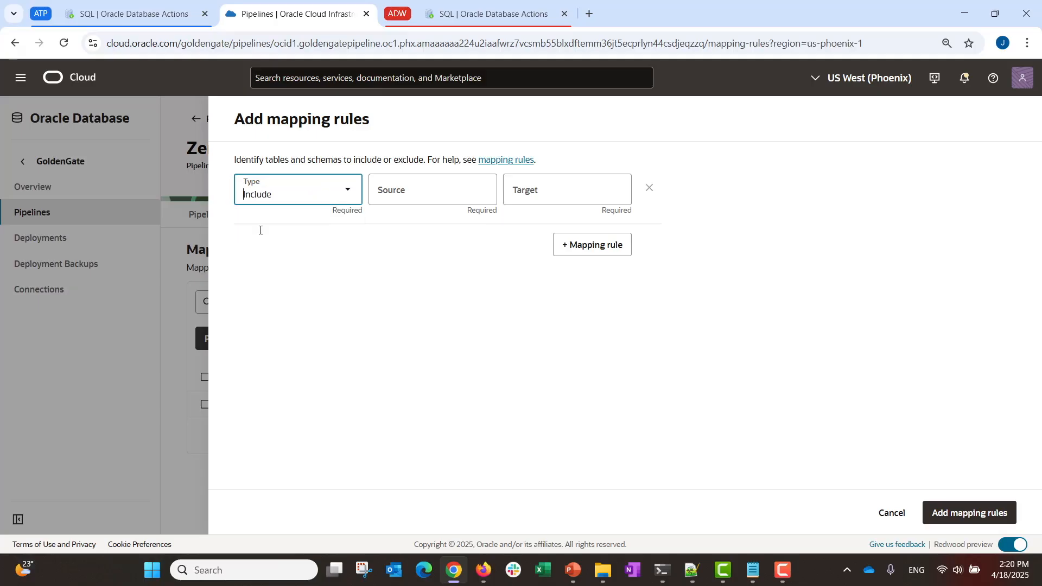
left_click(382, 194)
key("ctrl+v")
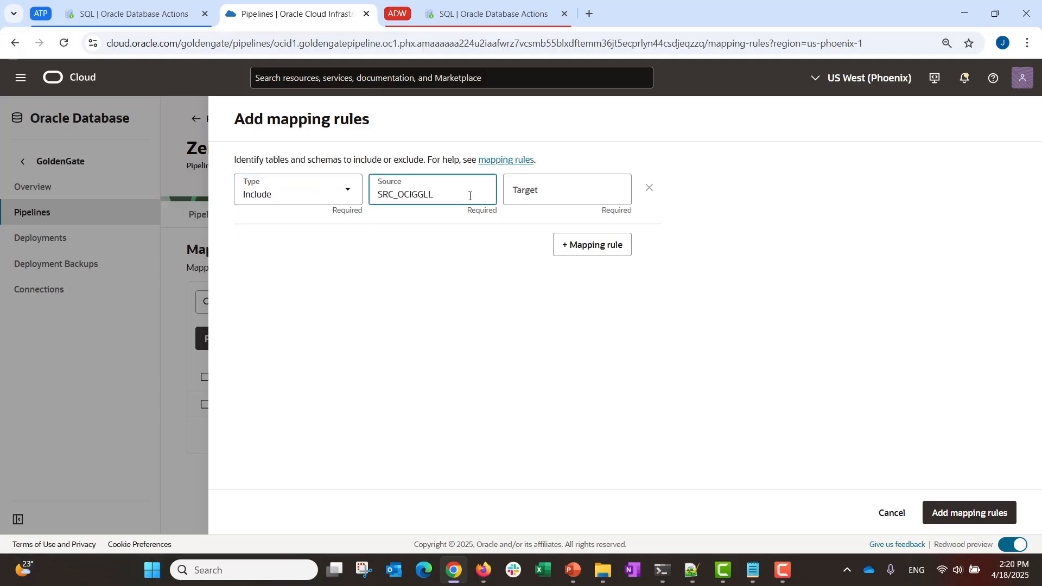
left_click_drag(440, 194, 371, 194)
key("ctrl+c")
left_click(537, 191)
key("ctrl+v")
left_click(527, 195)
type("MIRROR")
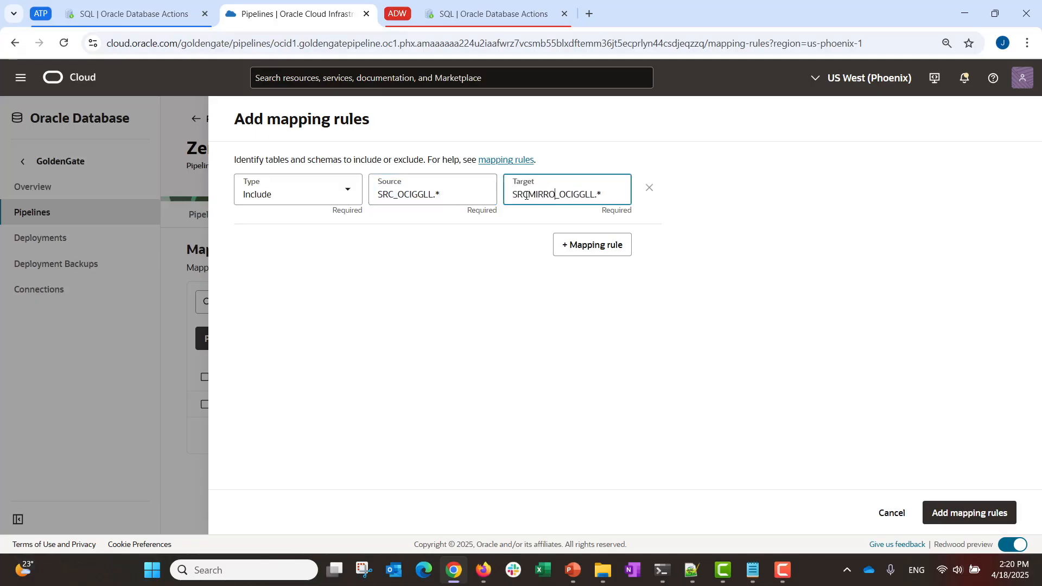
- Add a second mapping rule of type Exclude with ADMIN.* as its source
left_click(576, 247)
left_click(348, 251)
left_click(265, 317)
left_click(467, 248)
type("ADMIN.*")
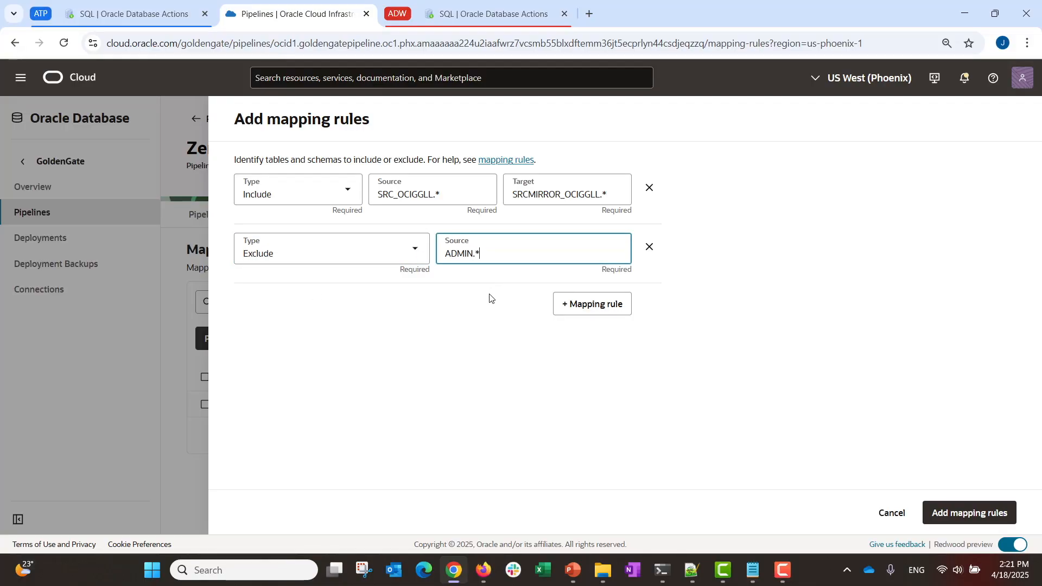
left_click(599, 305)
left_click(583, 362)
left_click(649, 308)
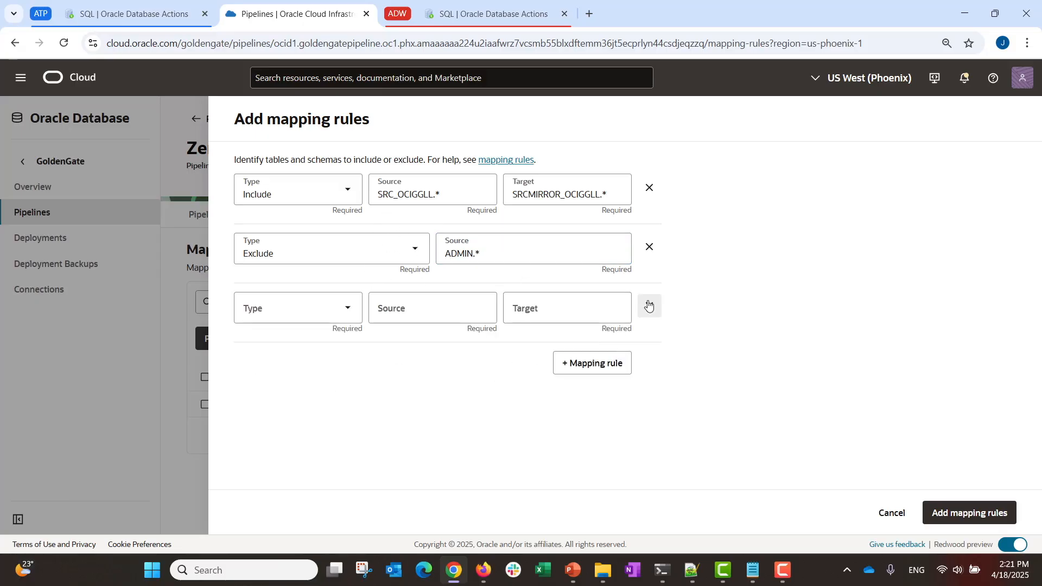
left_click(649, 309)
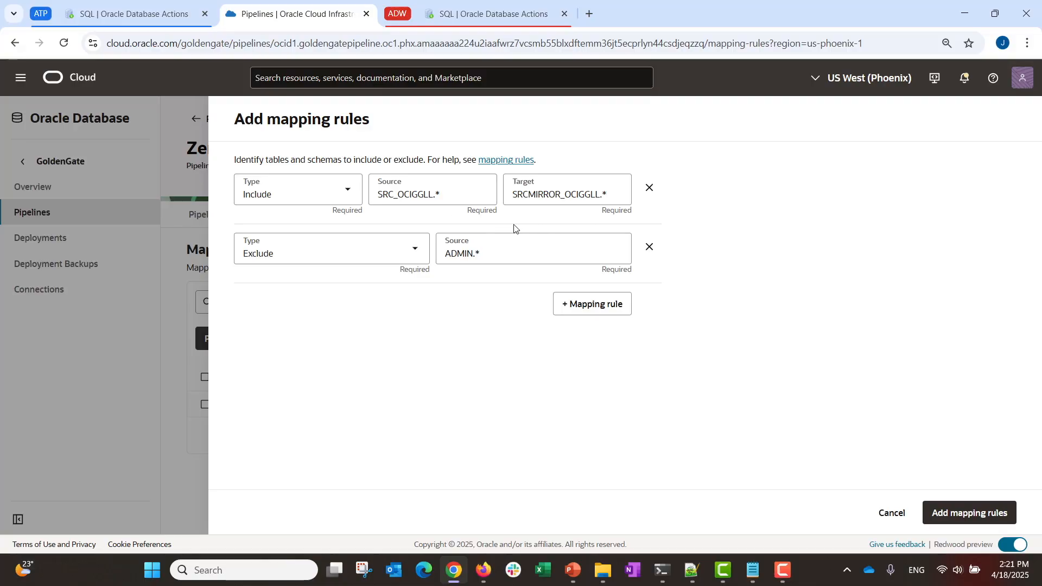
- Save the two new mapping rules and remove the default Include rule that maps *.* to *.*
left_click(969, 513)
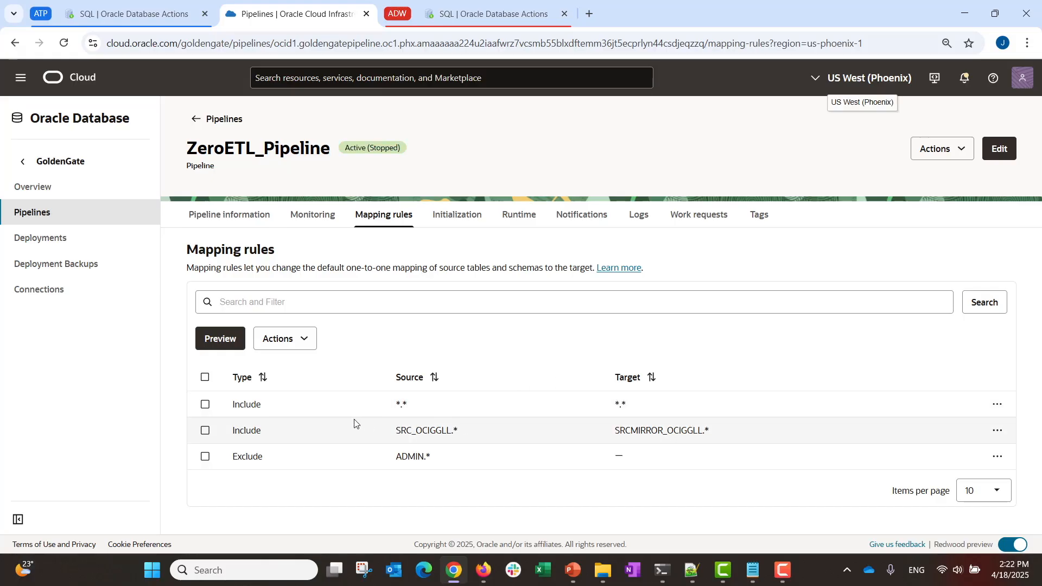
left_click(998, 405)
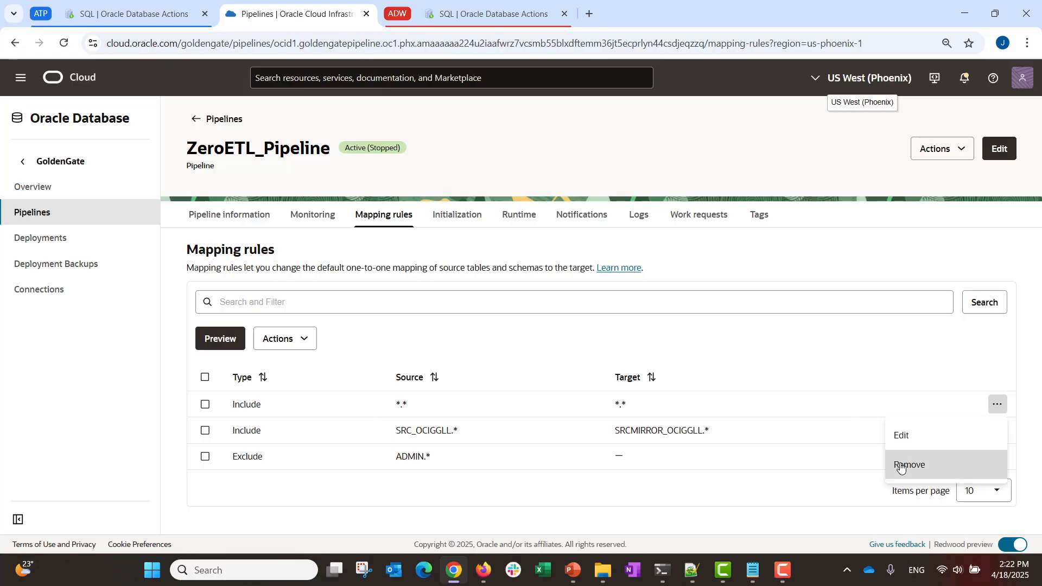
left_click(901, 465)
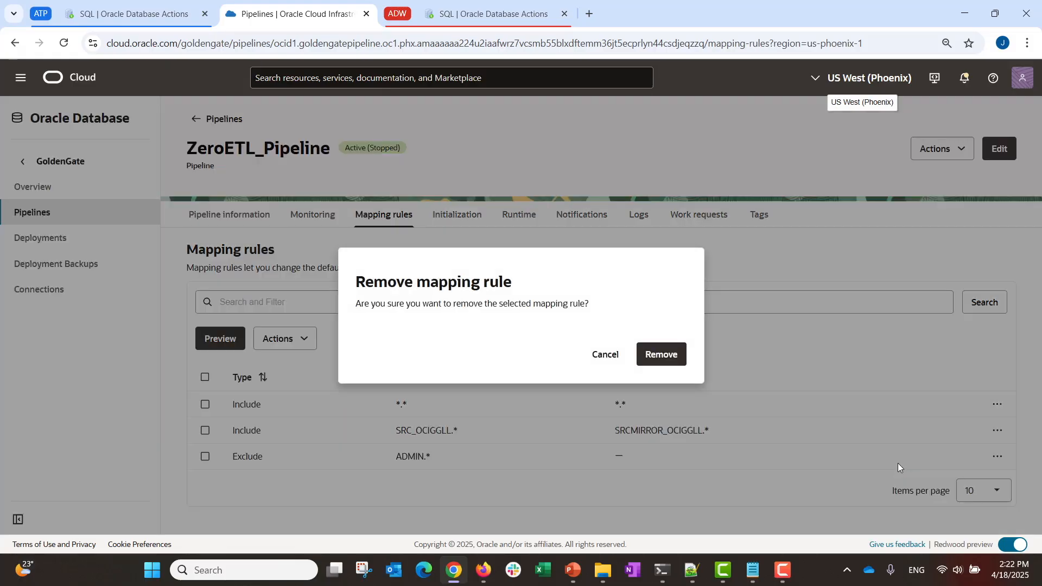
left_click(648, 360)
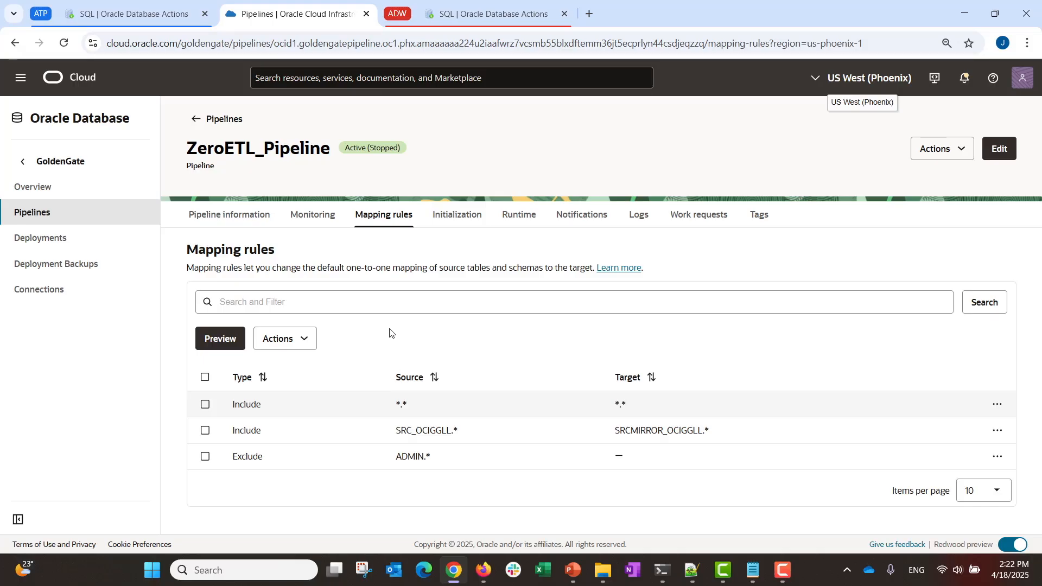
- Preview the updated mapping, check the target schema and tables mapped from SRC_OCIGGLL, and close the preview
left_click(223, 347)
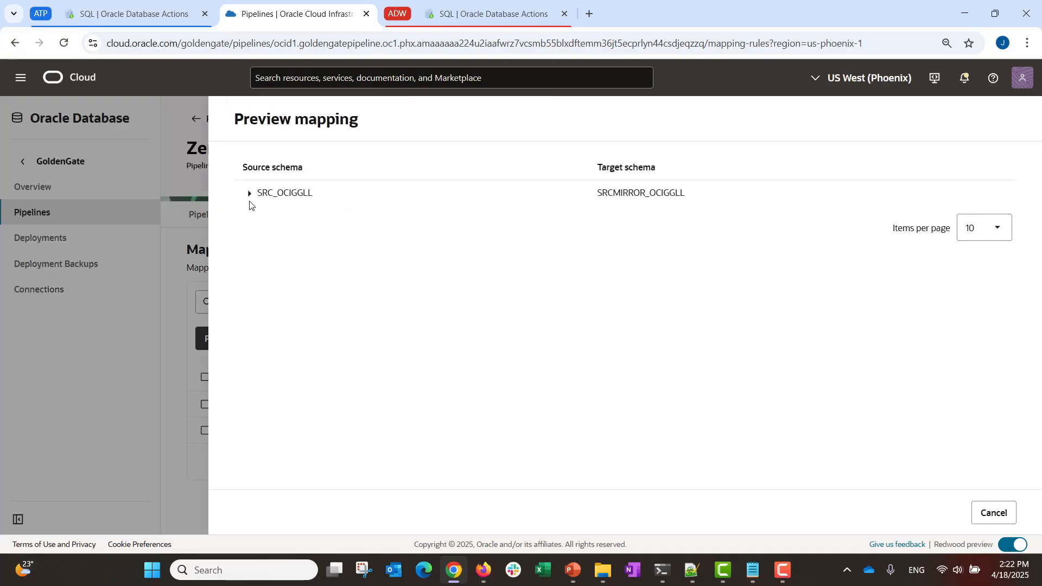
left_click(249, 194)
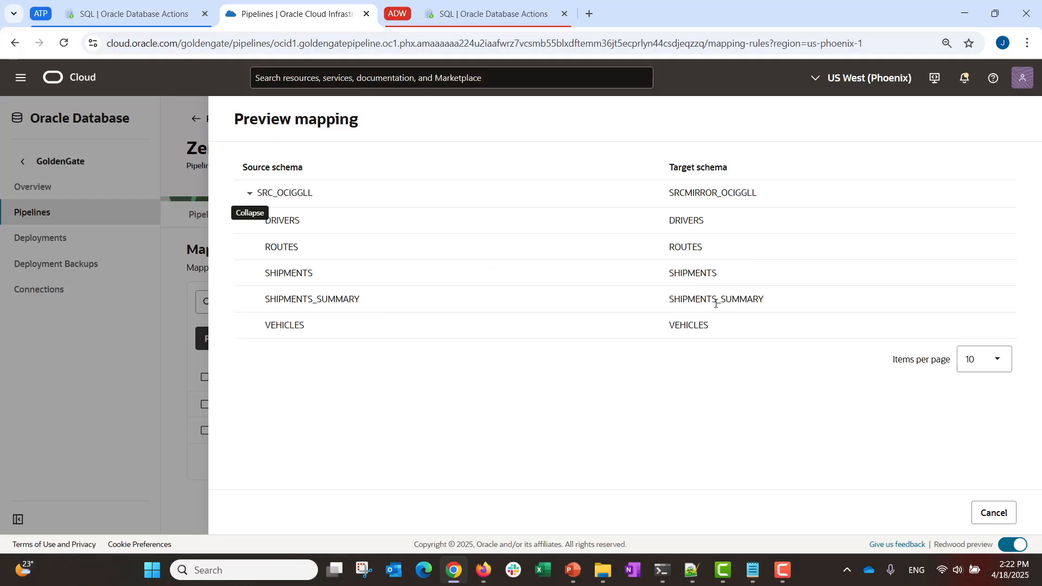
left_click(986, 513)
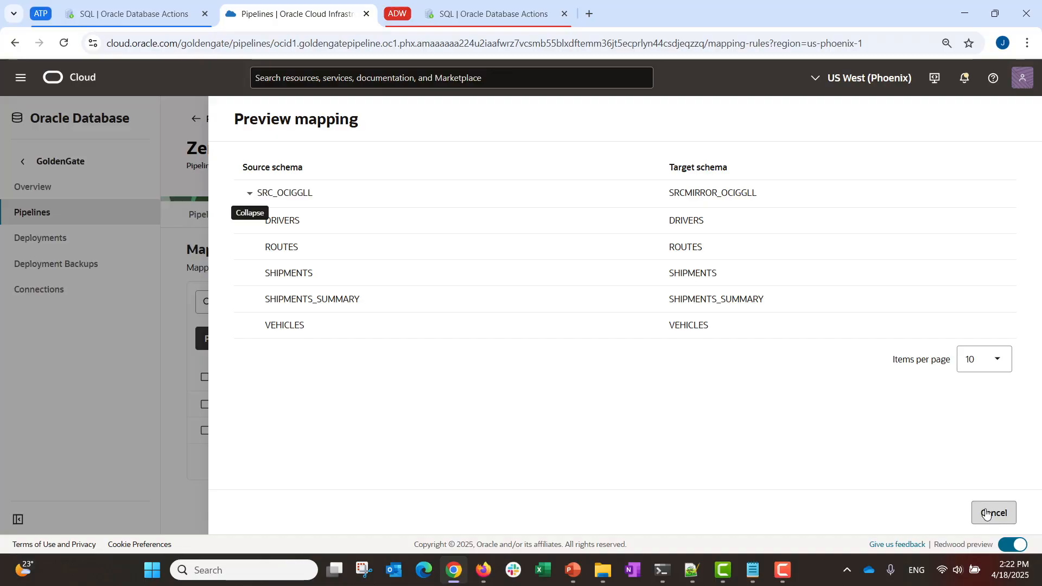
left_click(987, 512)
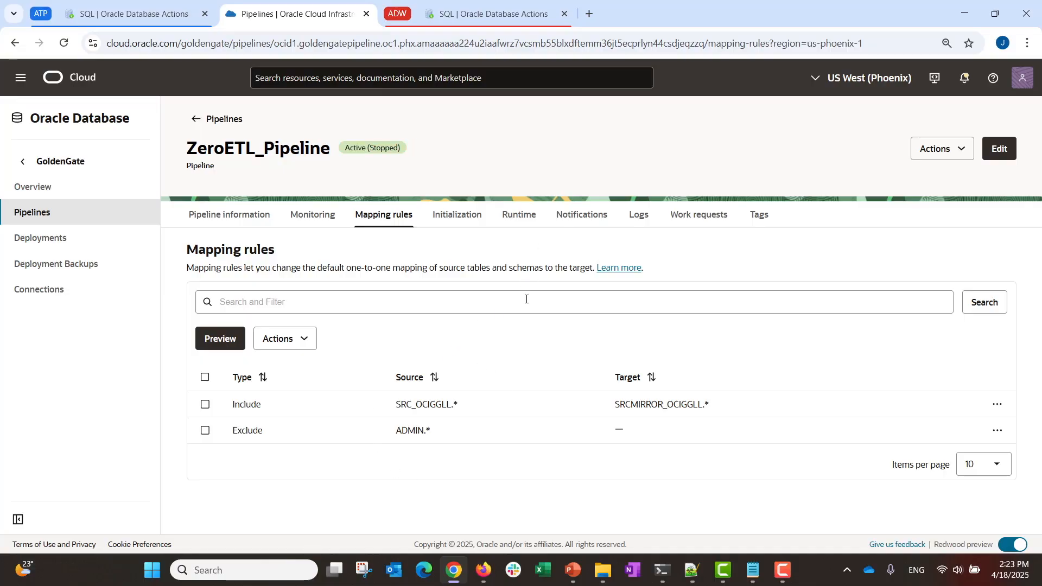
- Set up the pipeline's Critical Events log to use Compartment_JT and the GG_Logs log group
left_click(633, 217)
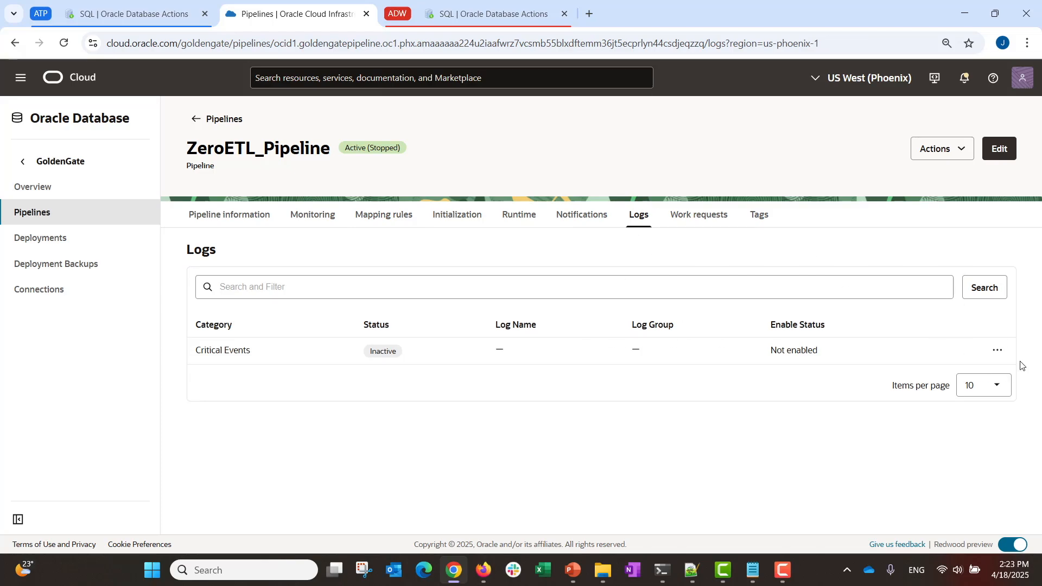
left_click(996, 354)
left_click(910, 386)
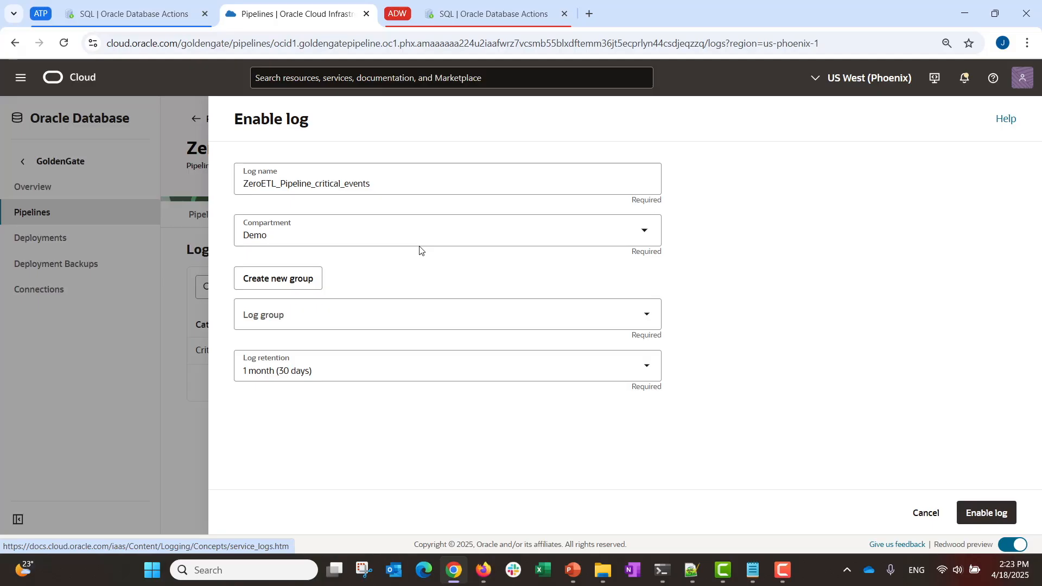
left_click(639, 320)
left_click(346, 284)
left_click(318, 322)
left_click(366, 241)
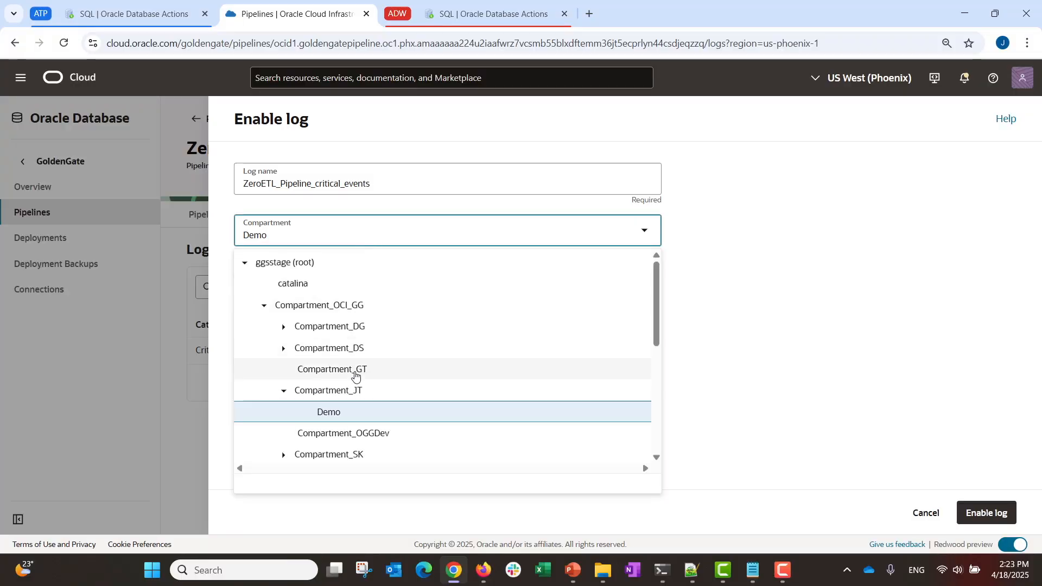
left_click(348, 395)
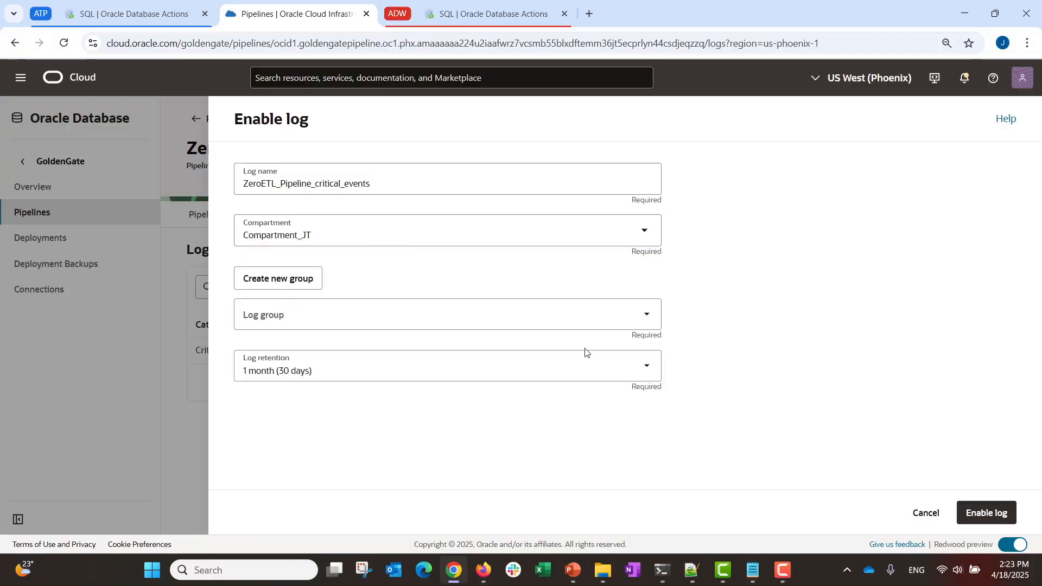
left_click(646, 316)
left_click(256, 363)
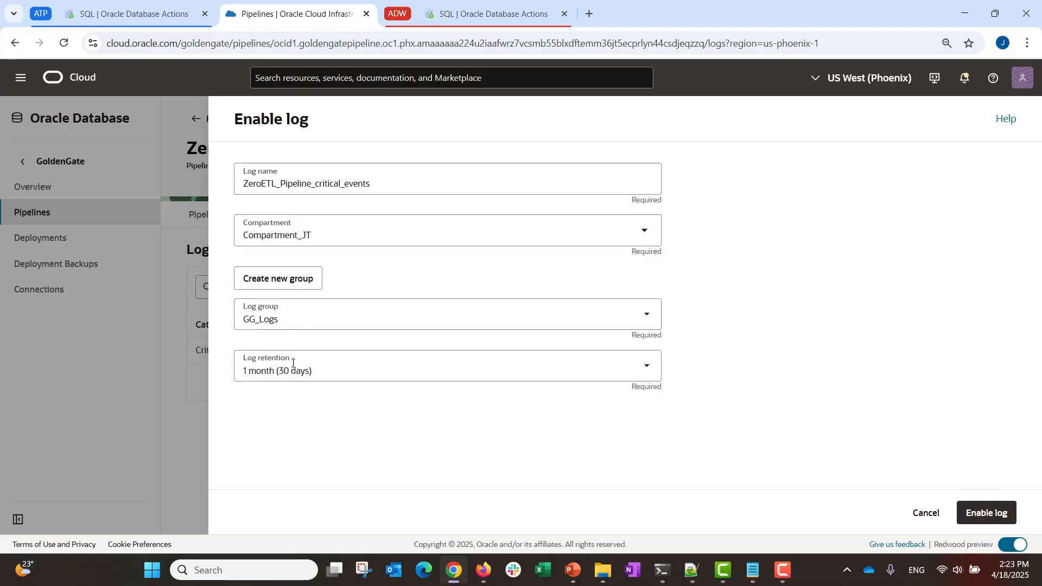
- Check the log retention options, keep 1 month (30 days), and enable the log
left_click(367, 379)
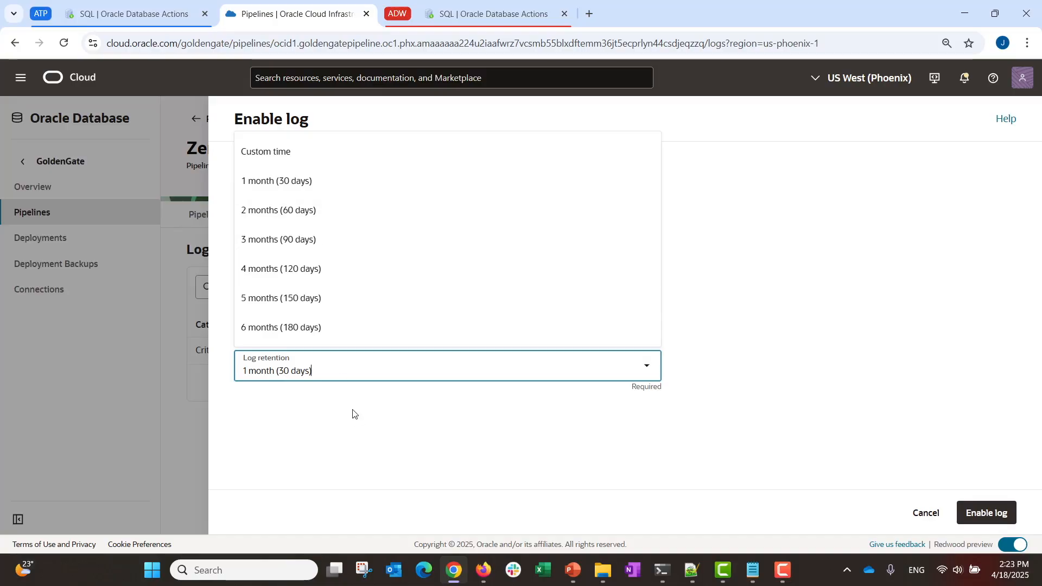
left_click(791, 476)
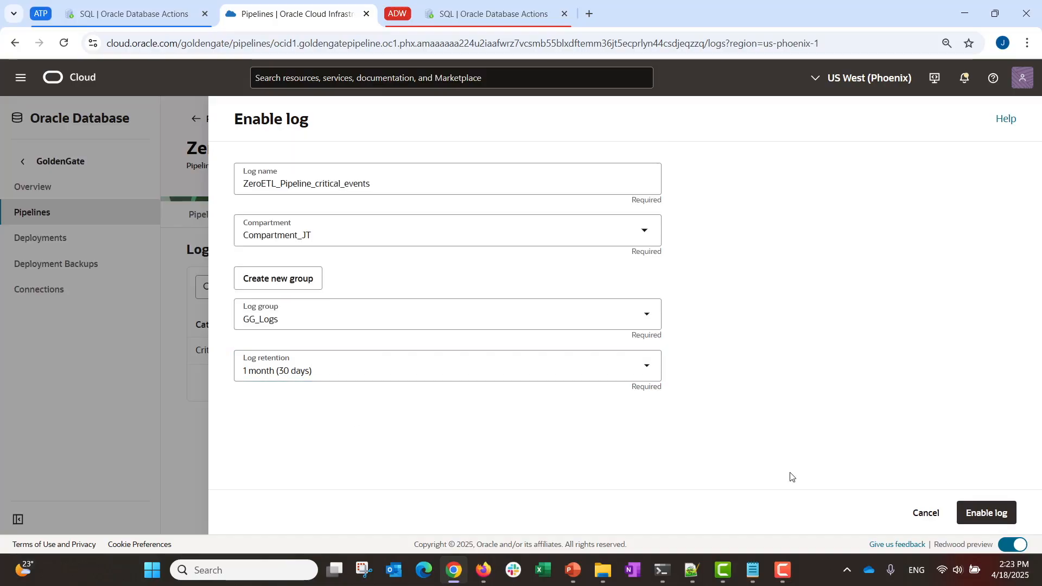
left_click(981, 514)
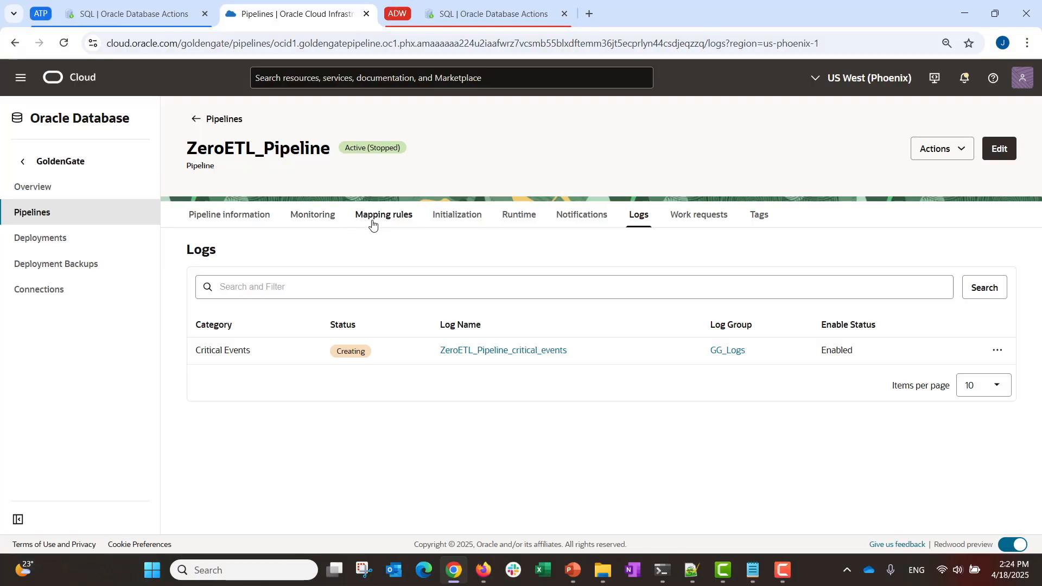
- Examine the Quickstart notification templates and the settings for Pipeline status changes to Needs Attention, leaving without creating a notification
left_click(586, 231)
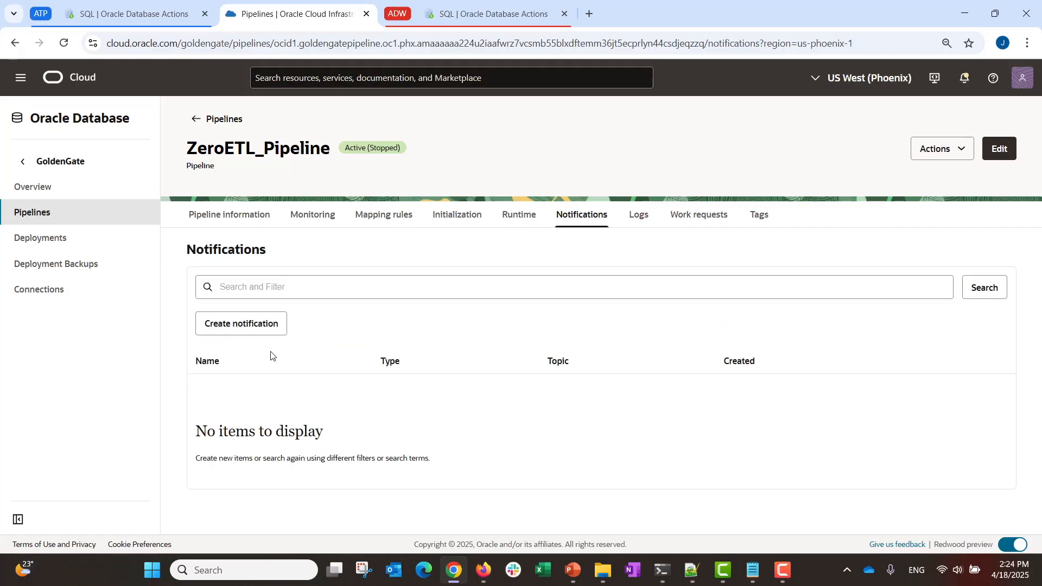
left_click(238, 334)
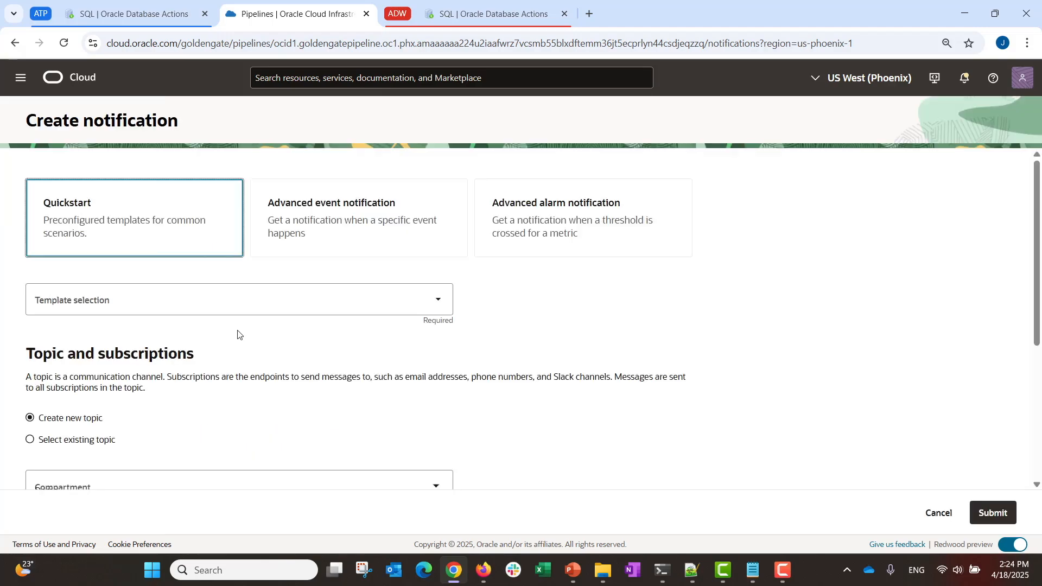
left_click(437, 301)
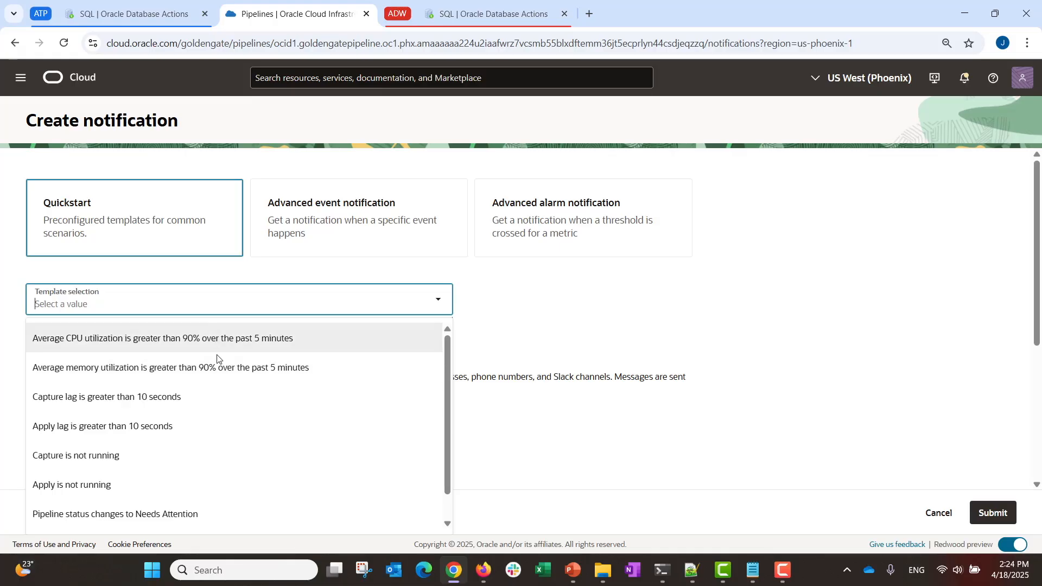
scroll(193, 396, "down", 1)
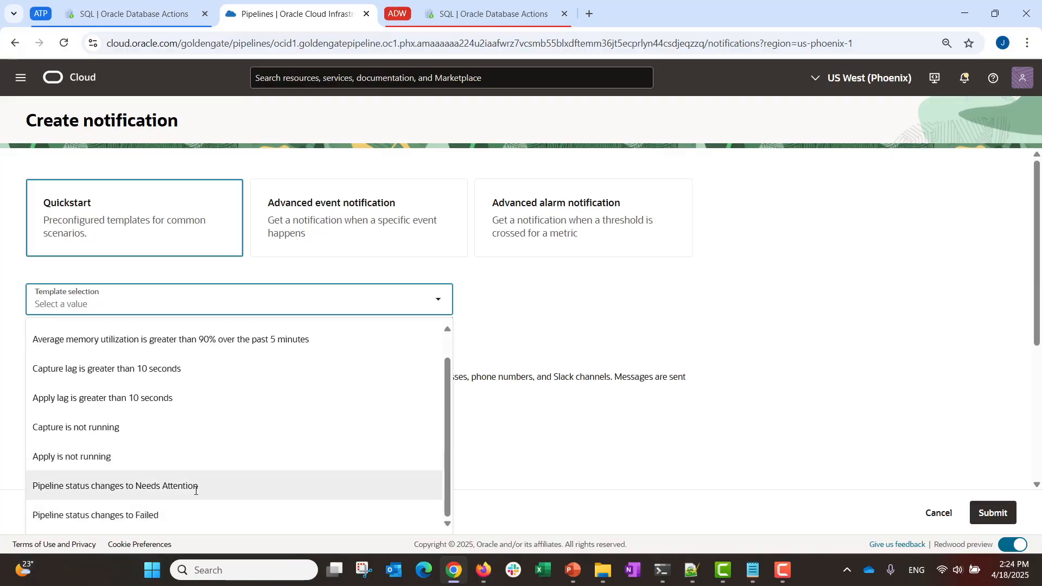
left_click(171, 485)
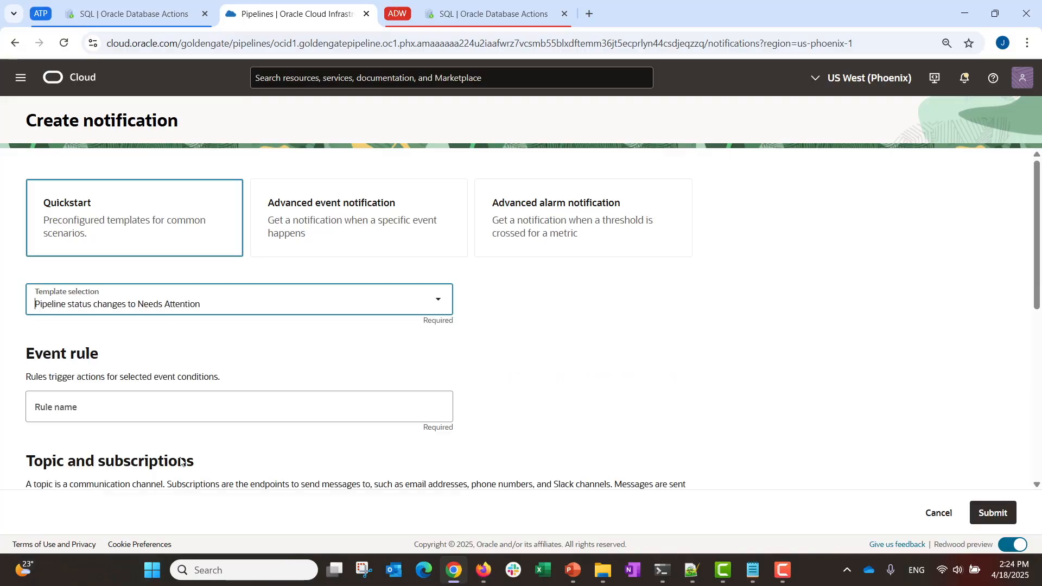
scroll(71, 356, "down", 3)
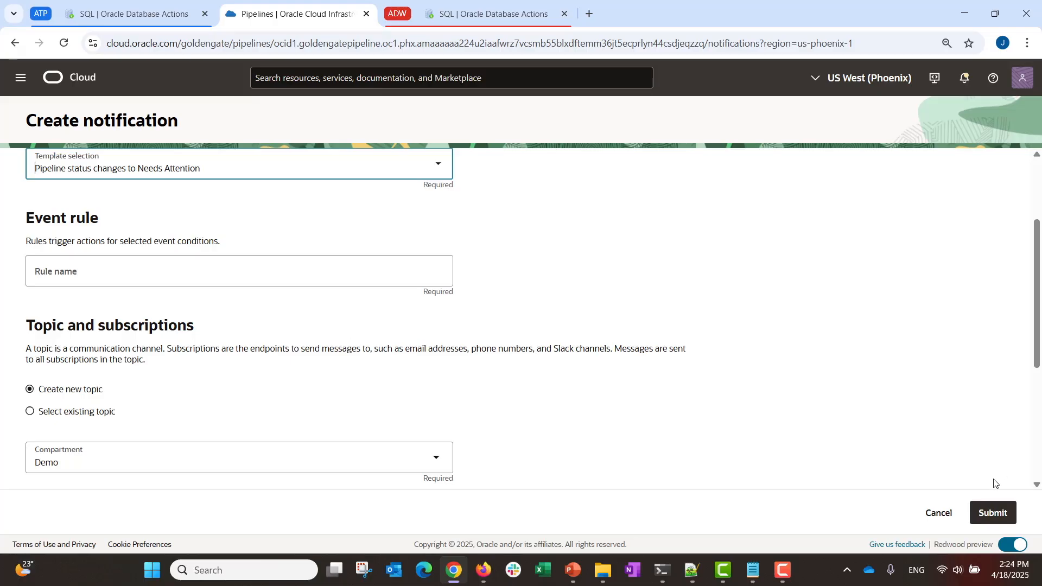
left_click(944, 519)
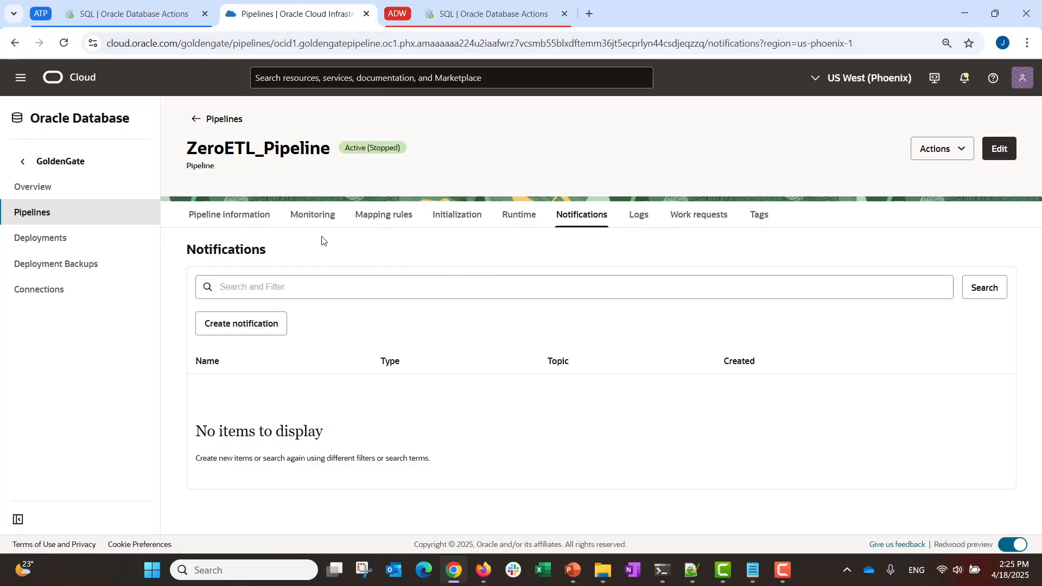
- Review the pipeline's metrics for CPU utilization, OCPU consumption, memory utilization and overall health
left_click(317, 222)
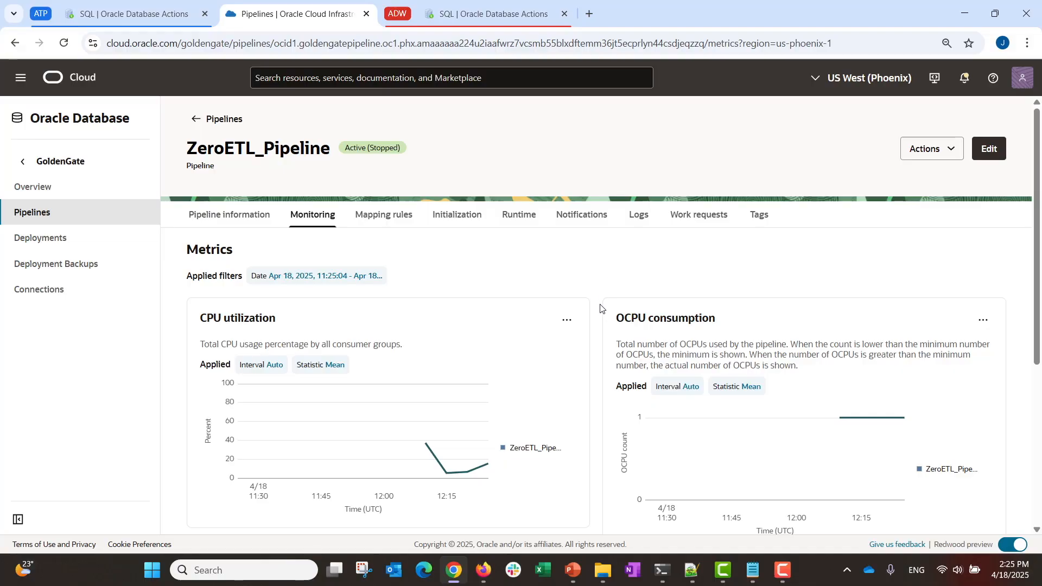
scroll(603, 296, "down", 4)
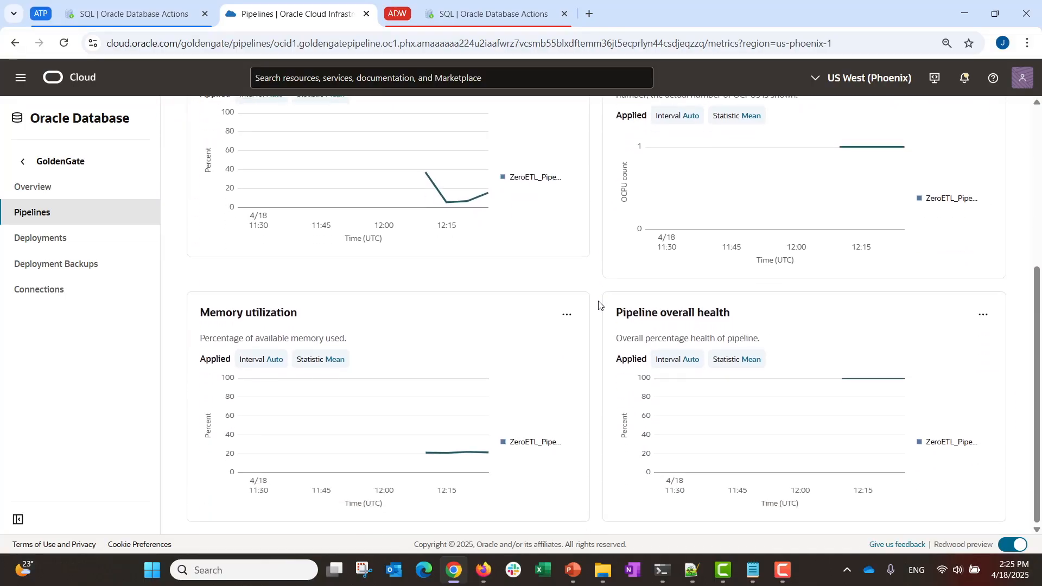
scroll(598, 307, "up", 1)
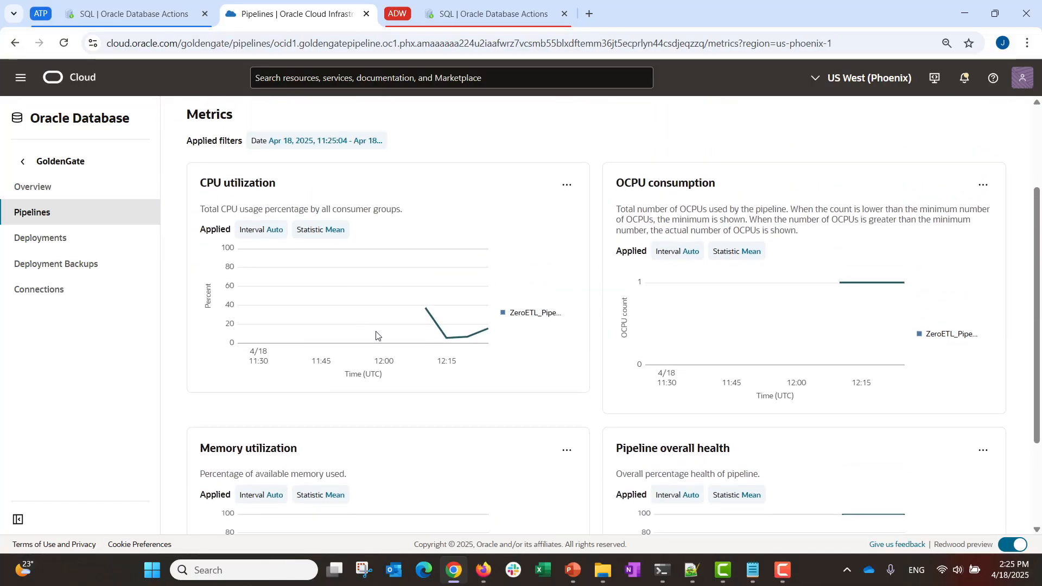
- Examine the pipeline's memory and overall health charts and the options available for the CPU utilization chart
scroll(625, 294, "down", 3)
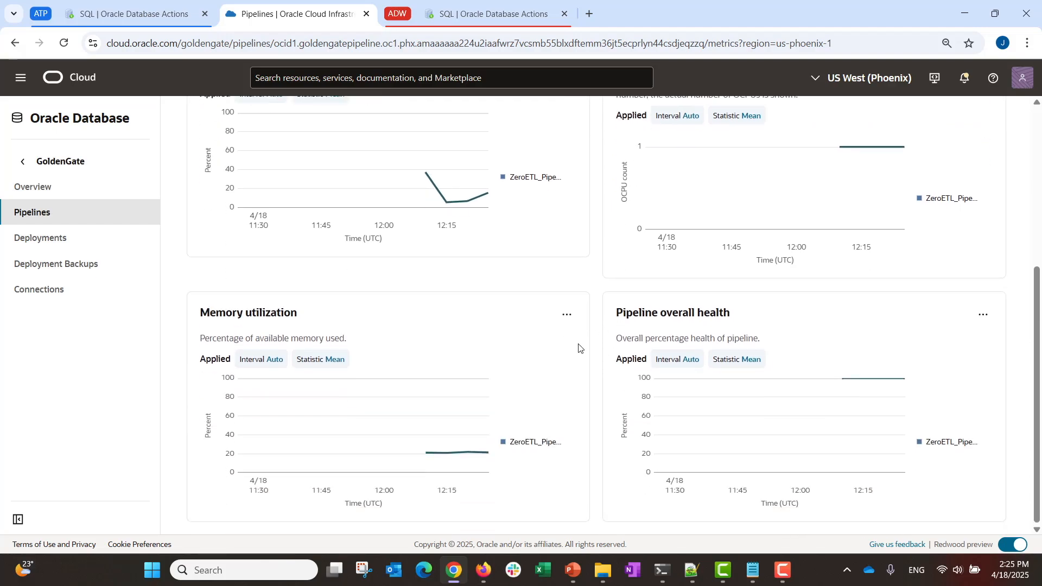
scroll(579, 347, "up", 6)
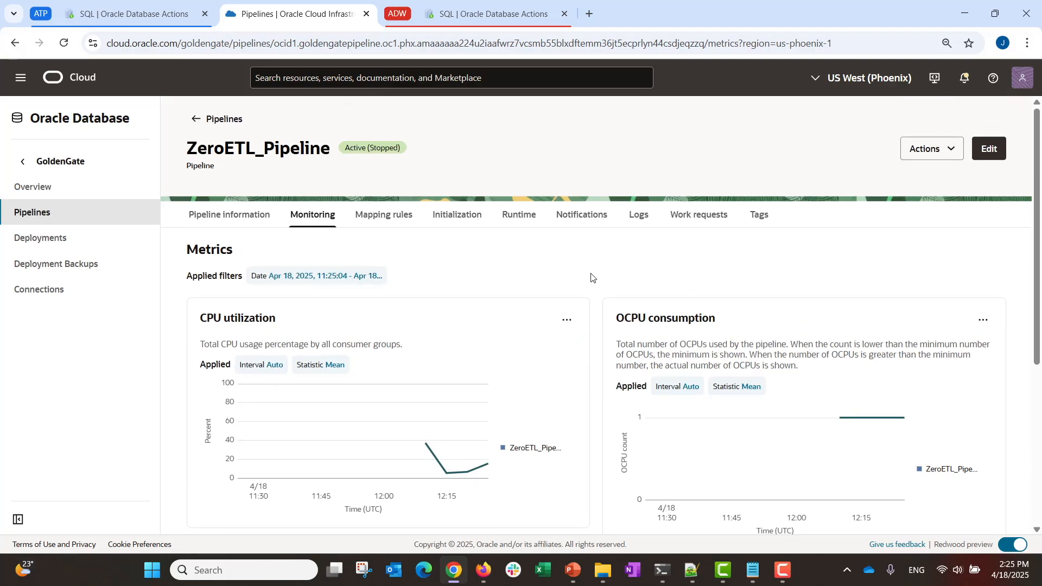
scroll(593, 287, "down", 2)
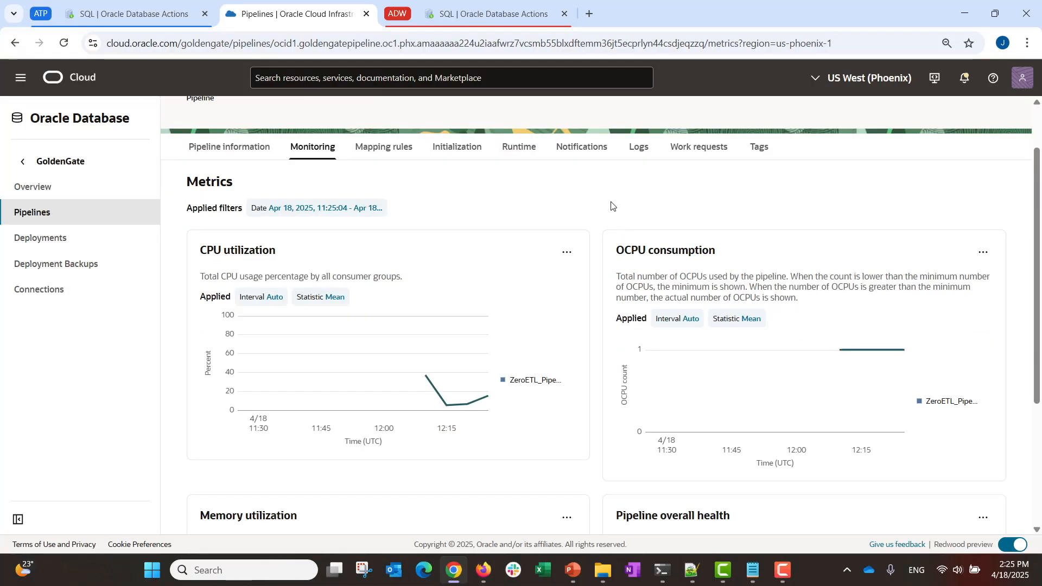
left_click(566, 258)
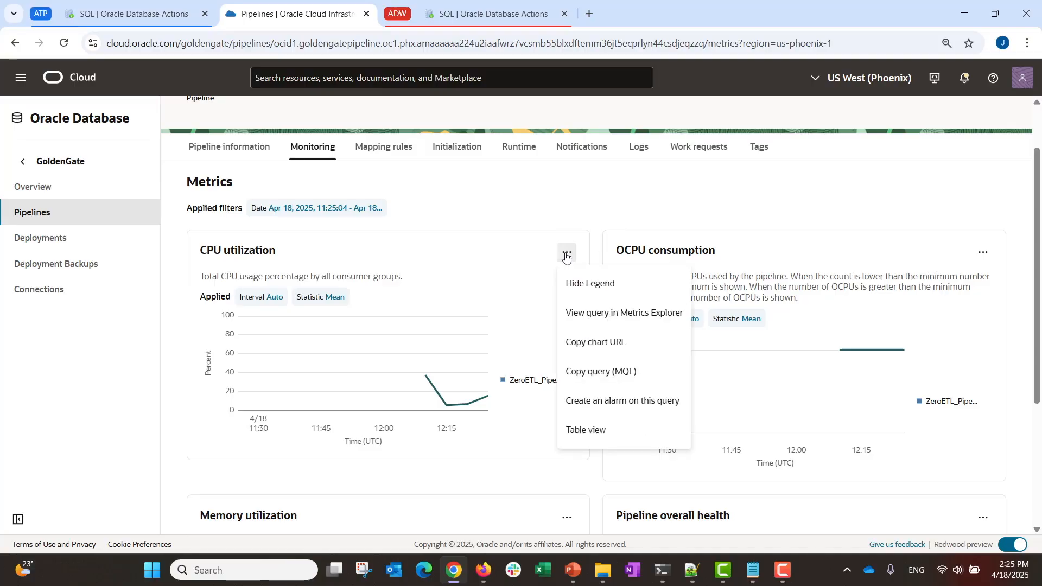
left_click(585, 221)
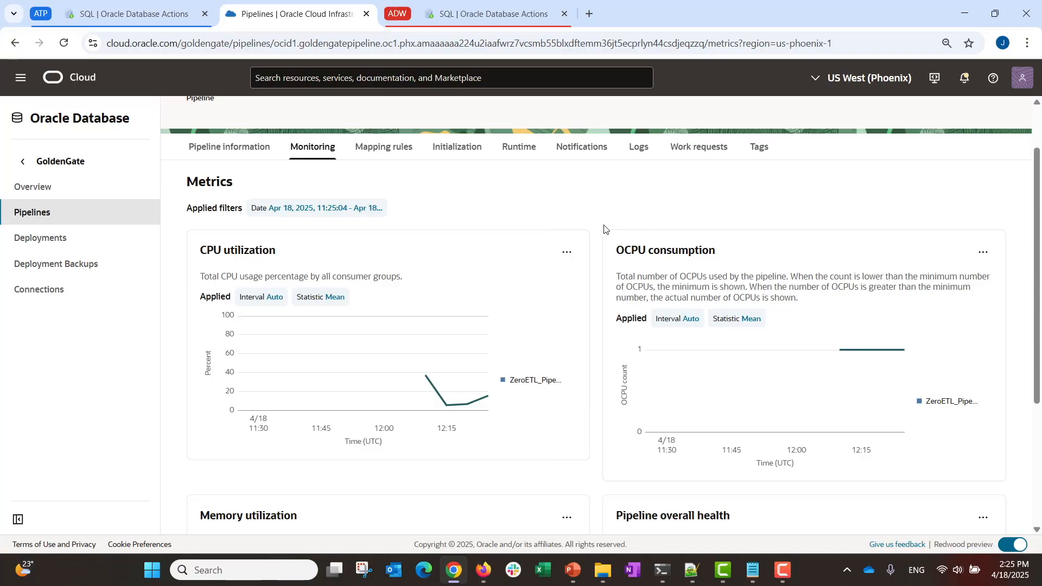
scroll(602, 225, "up", 1)
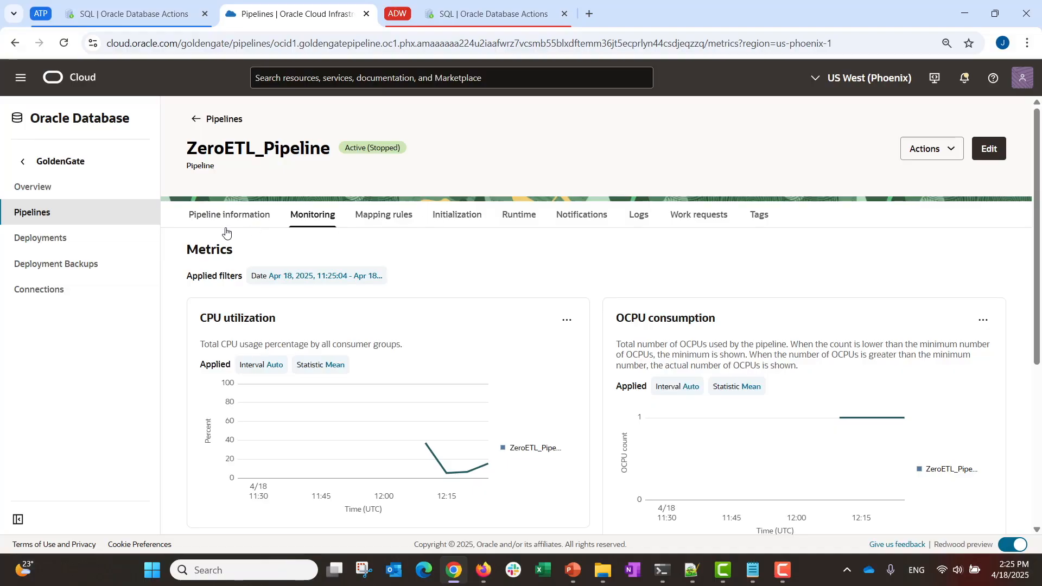
- Try Discard as the action upon both DDL and DML errors in the pipeline's process options, leaving without updating the pipeline
left_click(936, 150)
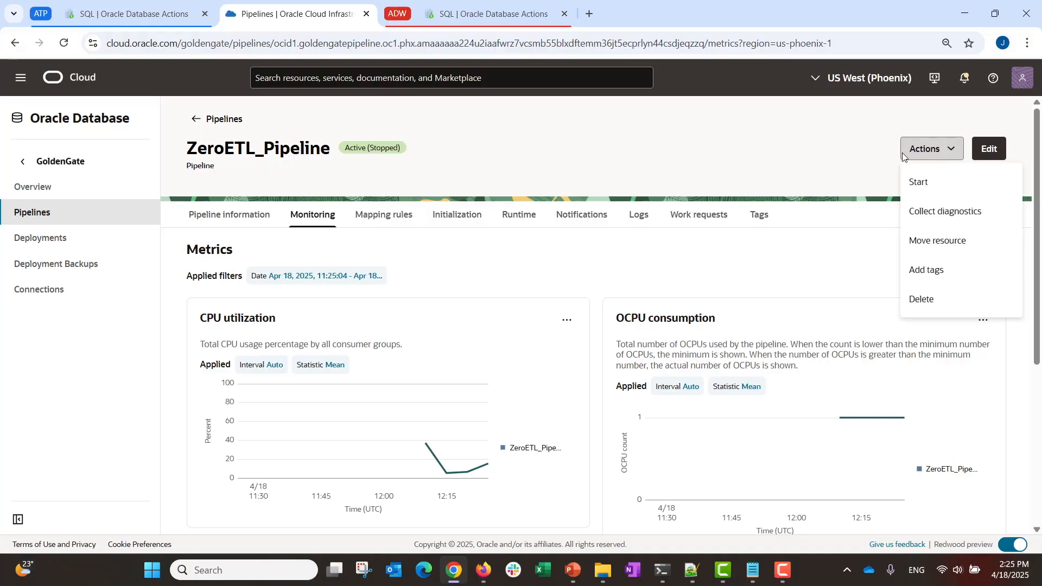
left_click(996, 151)
left_click(997, 152)
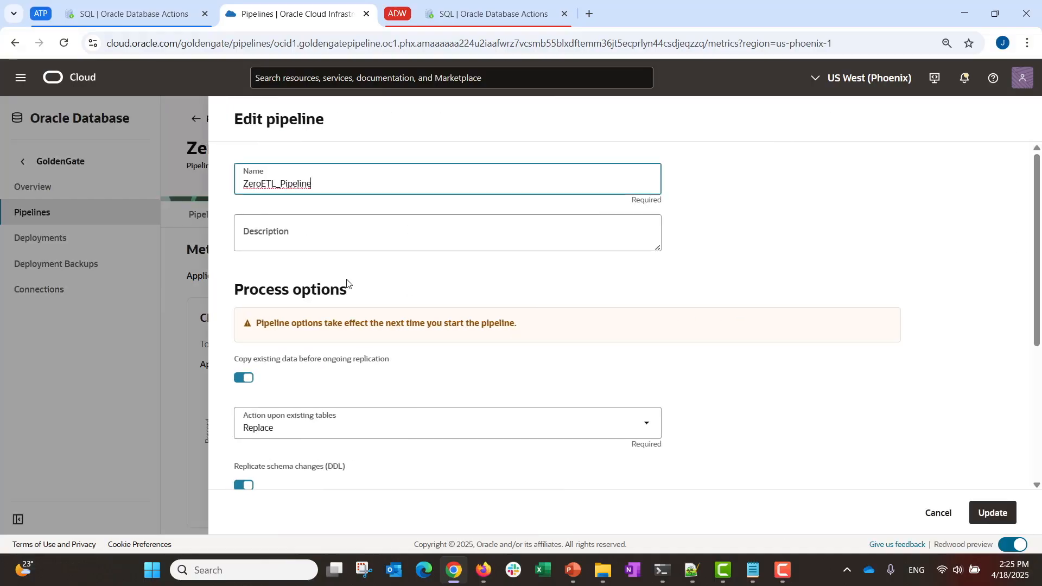
scroll(408, 342, "down", 5)
scroll(322, 311, "up", 1)
left_click(368, 359)
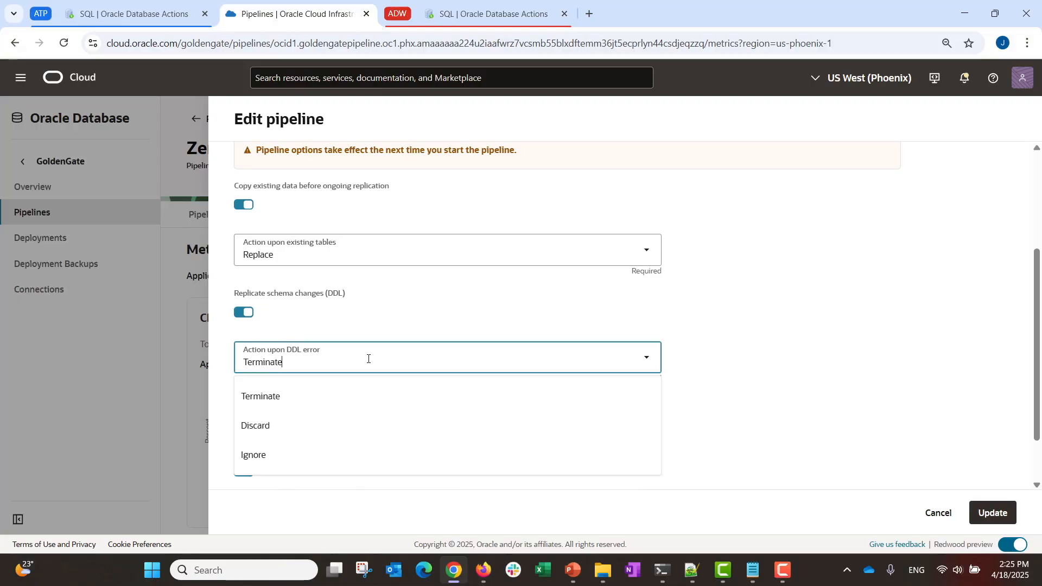
left_click(277, 425)
left_click(295, 407)
left_click(284, 477)
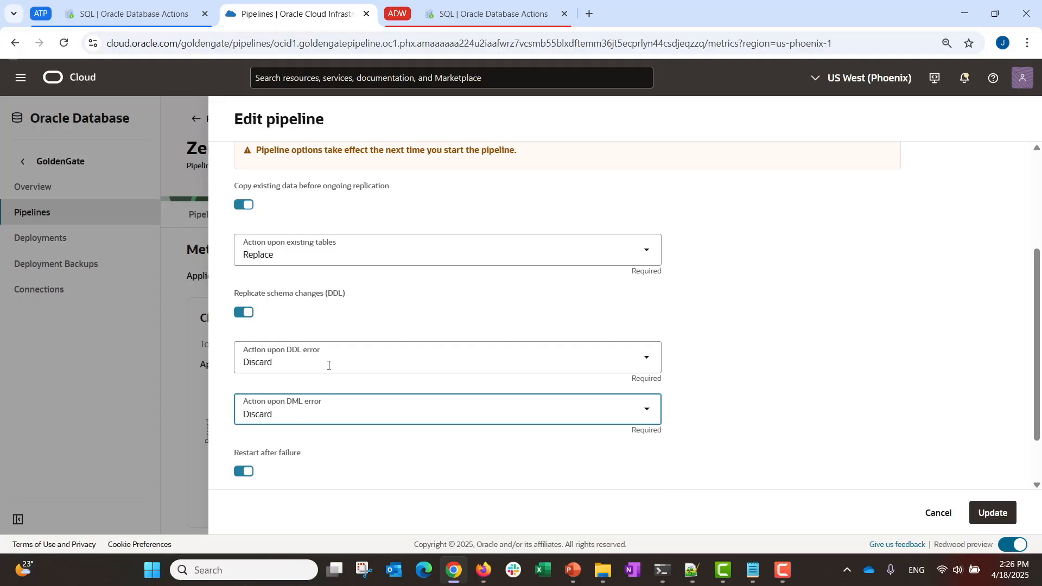
left_click(931, 519)
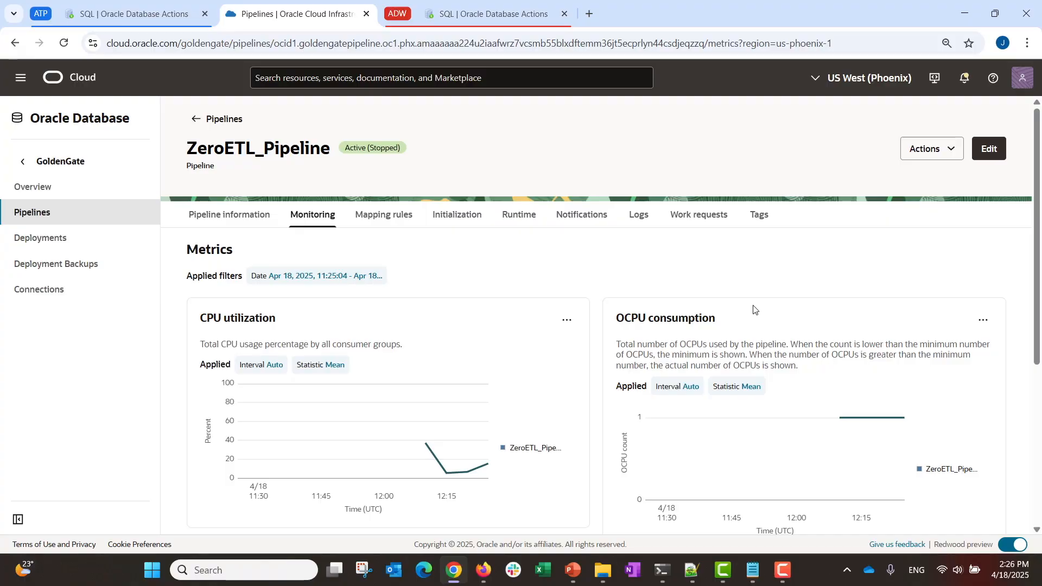
- Try a diagnostics collection setup with Compartment_JT and the oci-gg-backups bucket, leaving without collecting diagnostics
left_click(938, 150)
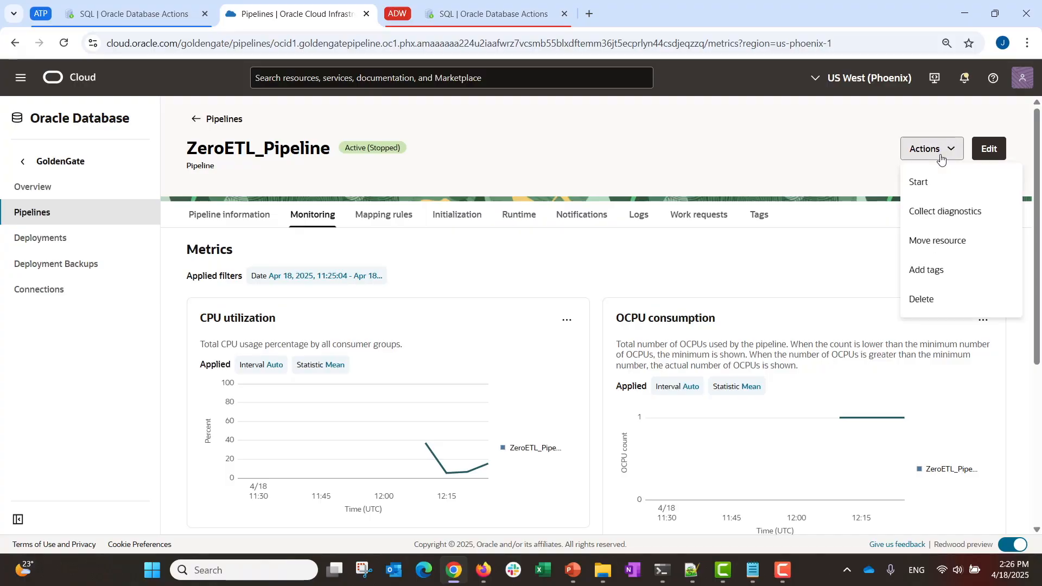
left_click(940, 218)
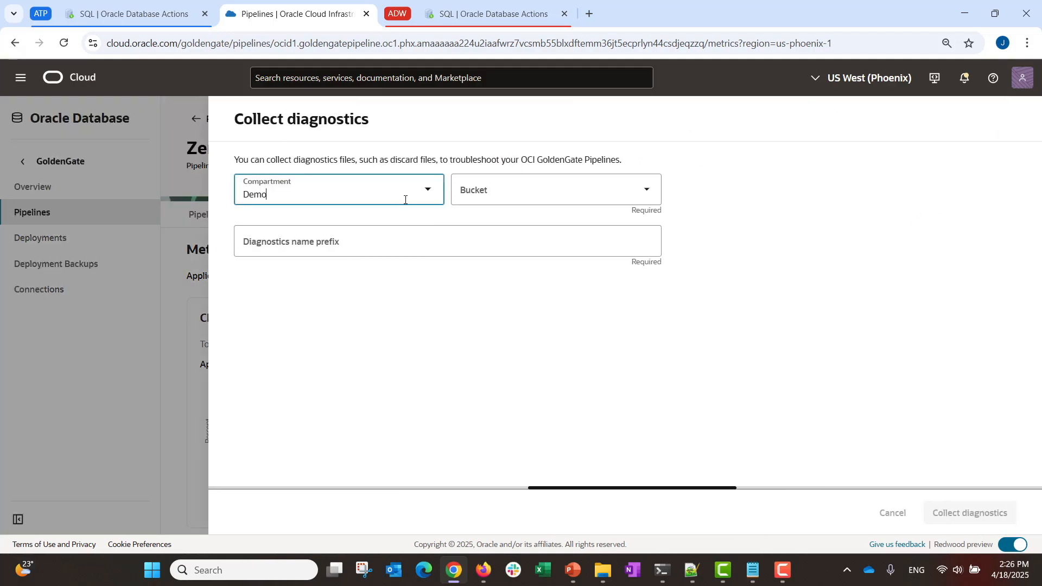
left_click(519, 189)
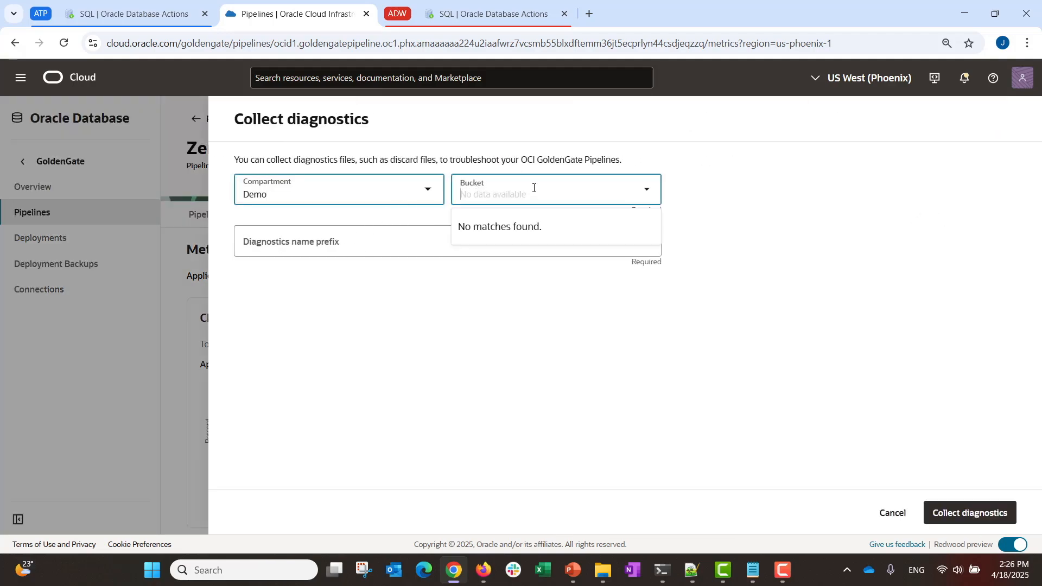
left_click(337, 195)
left_click(328, 351)
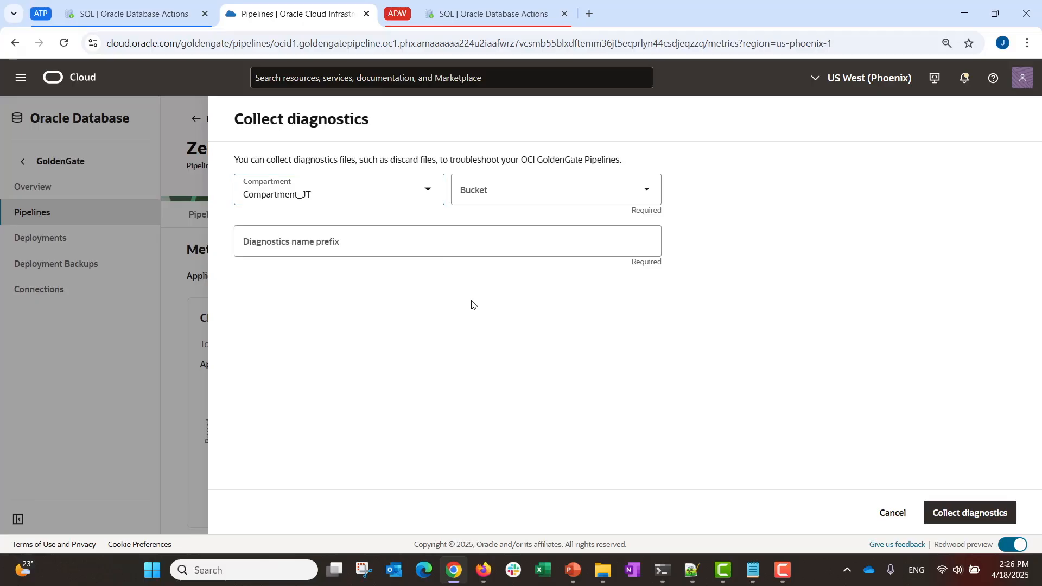
left_click(649, 195)
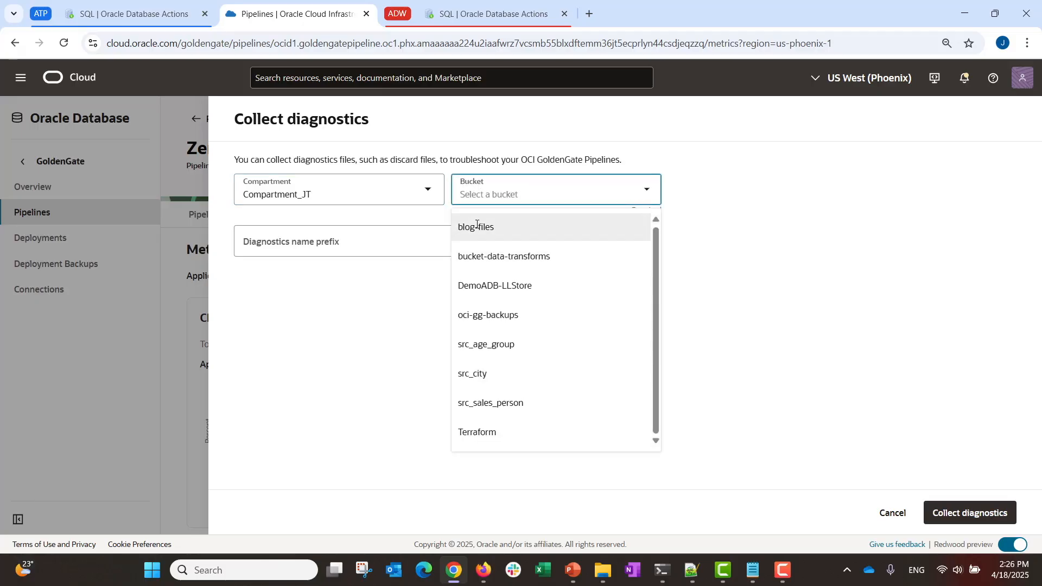
left_click(491, 323)
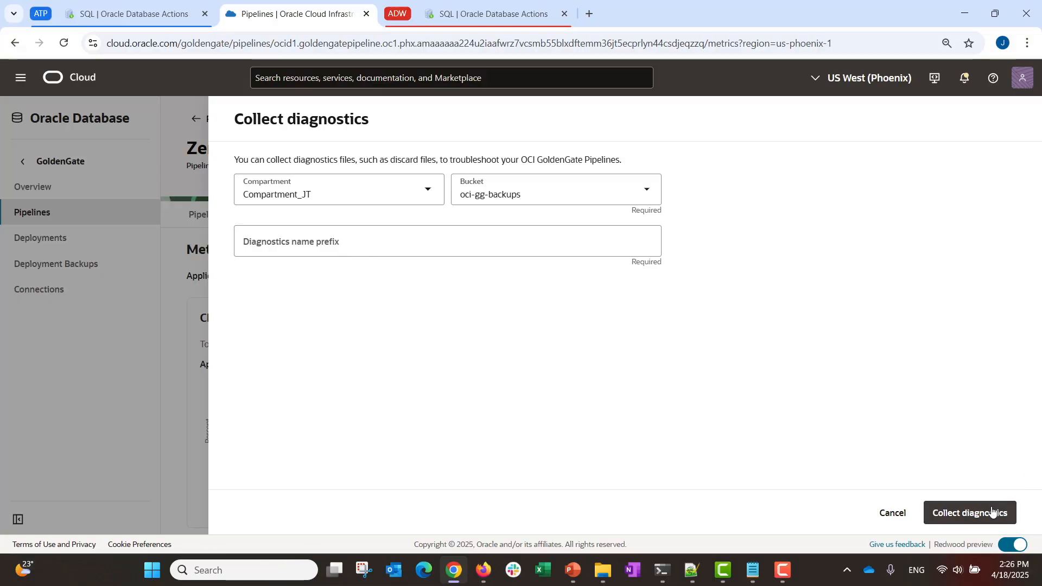
left_click(894, 516)
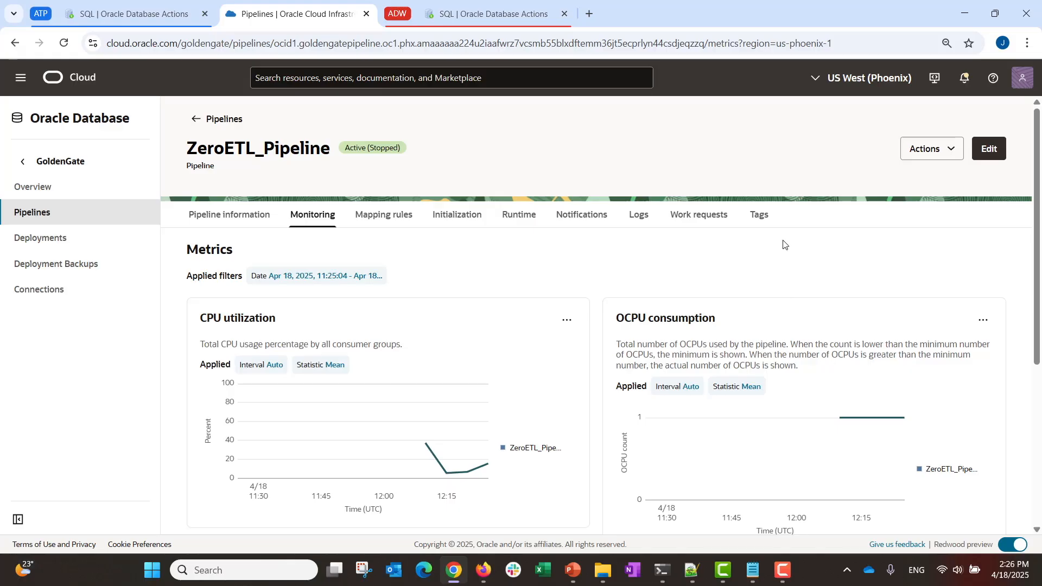